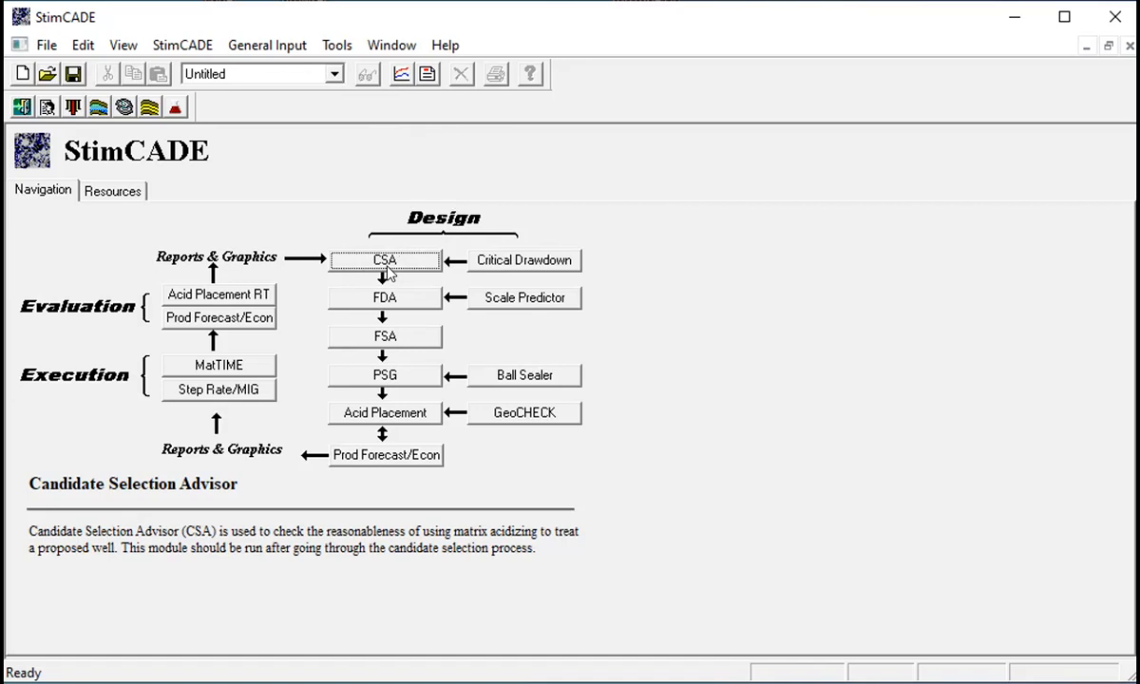
- Preview the module descriptions on the navigation map and open the Candidate Selection Advisor (CSA)
{"action": "left_click", "coordinate": [387, 454]}
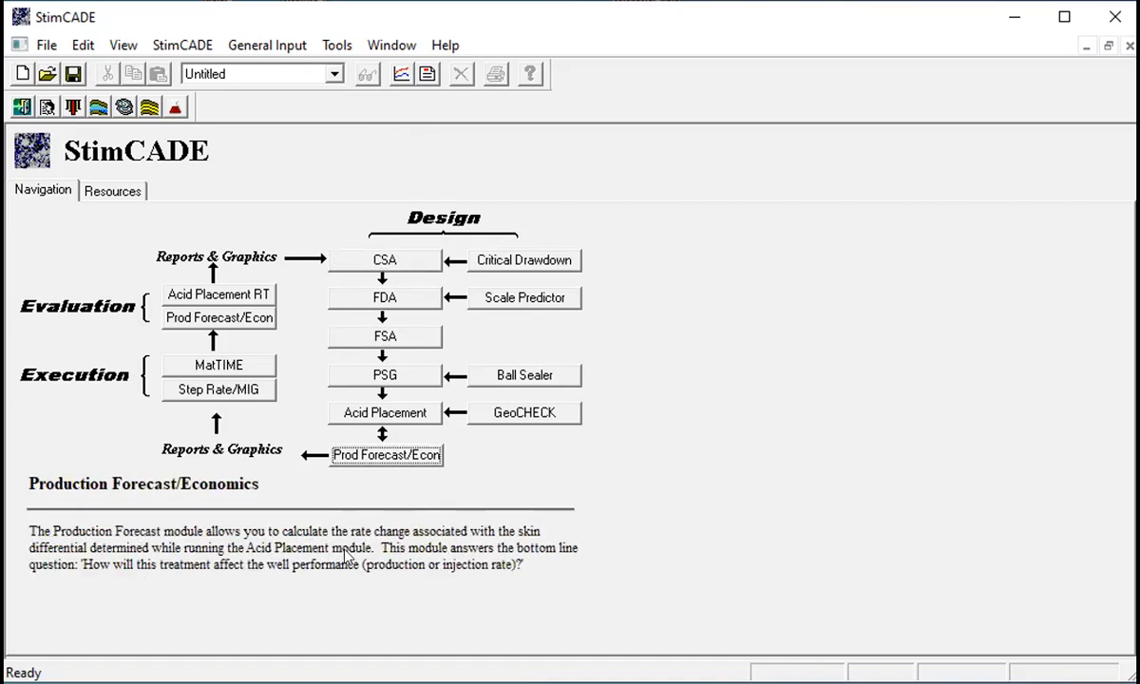
{"action": "left_click", "coordinate": [393, 264]}
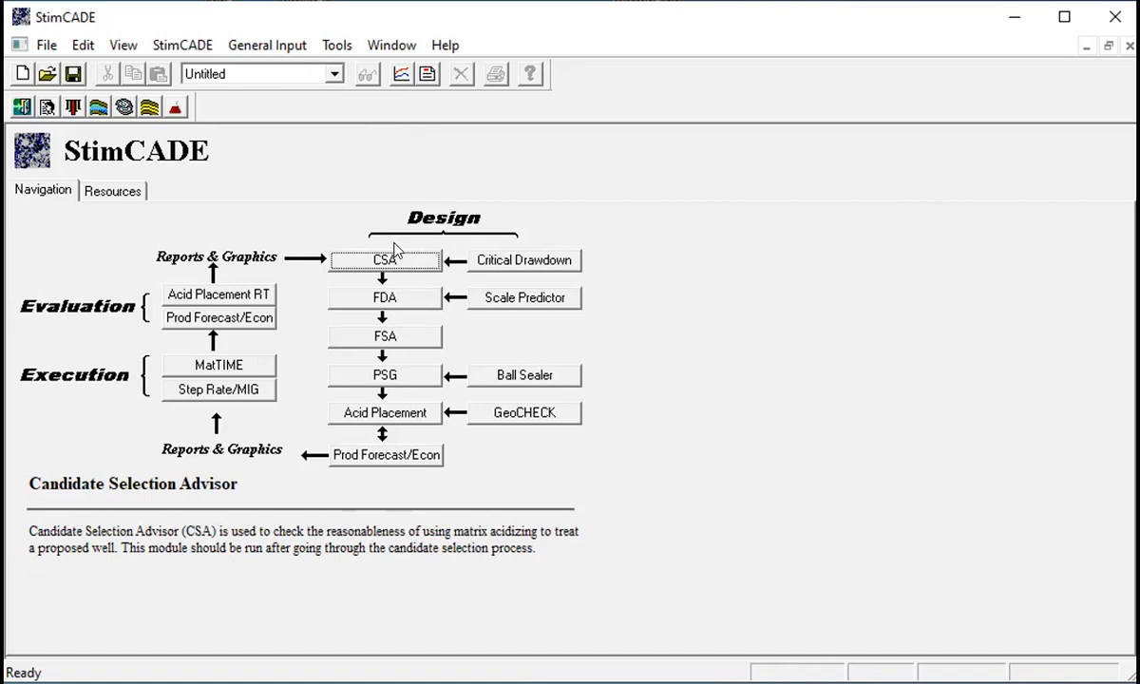
{"action": "left_click", "coordinate": [243, 389]}
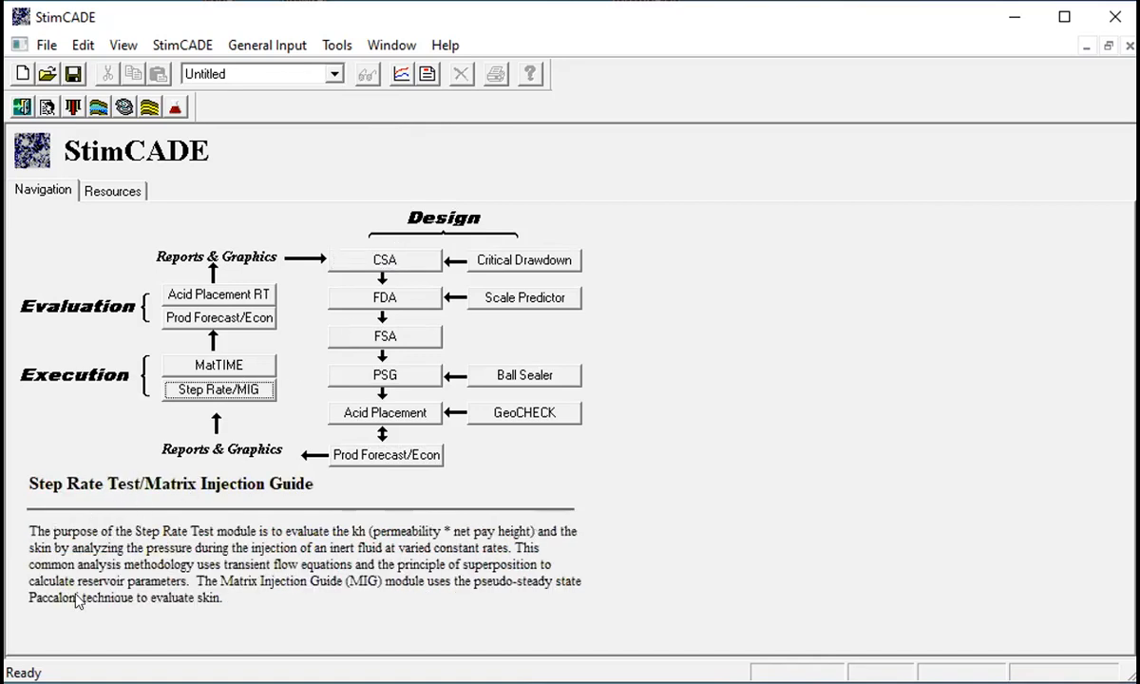
{"action": "left_click", "coordinate": [404, 260]}
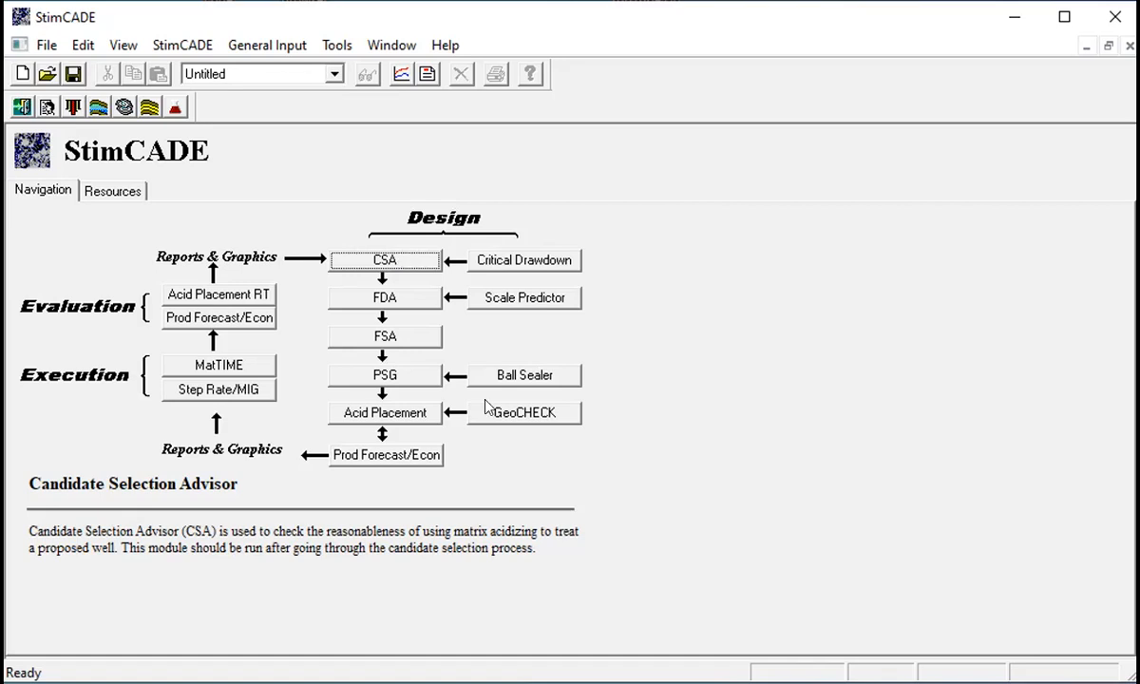
{"action": "left_click", "coordinate": [394, 253]}
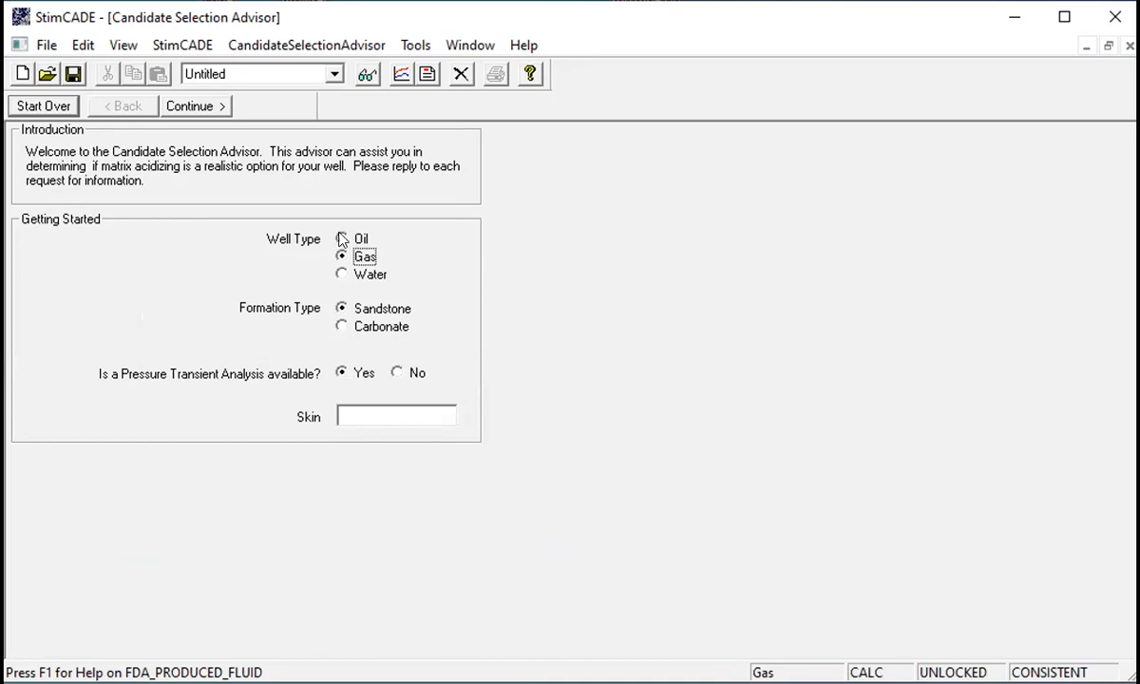
- Set the well type to Oil and answer No to whether a pressure transient analysis is available
{"action": "key", "text": "Up"}
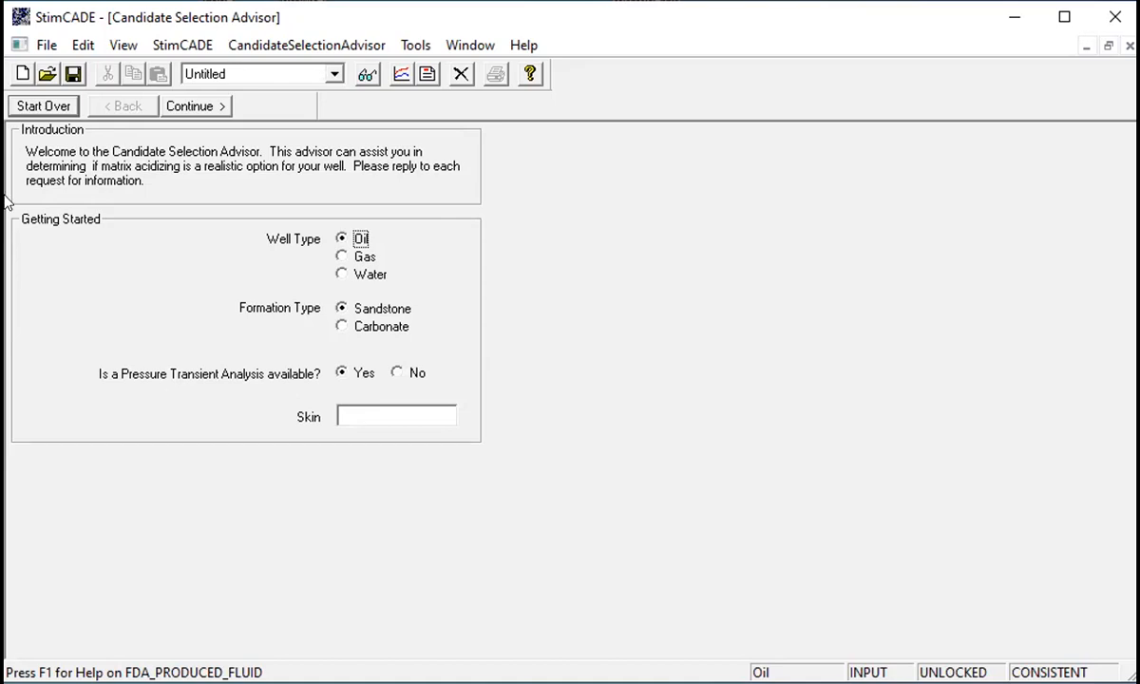
{"action": "left_click", "coordinate": [341, 414]}
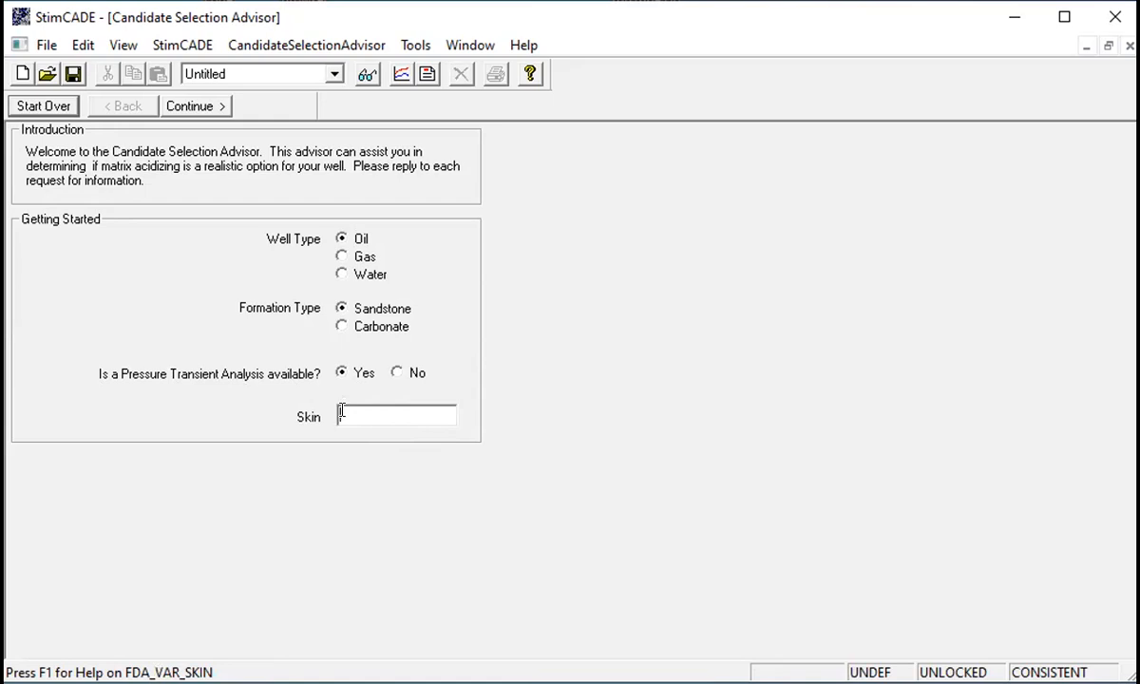
{"action": "type", "text": "6"}
{"action": "key", "text": "BackSpace"}
{"action": "left_click", "coordinate": [396, 373]}
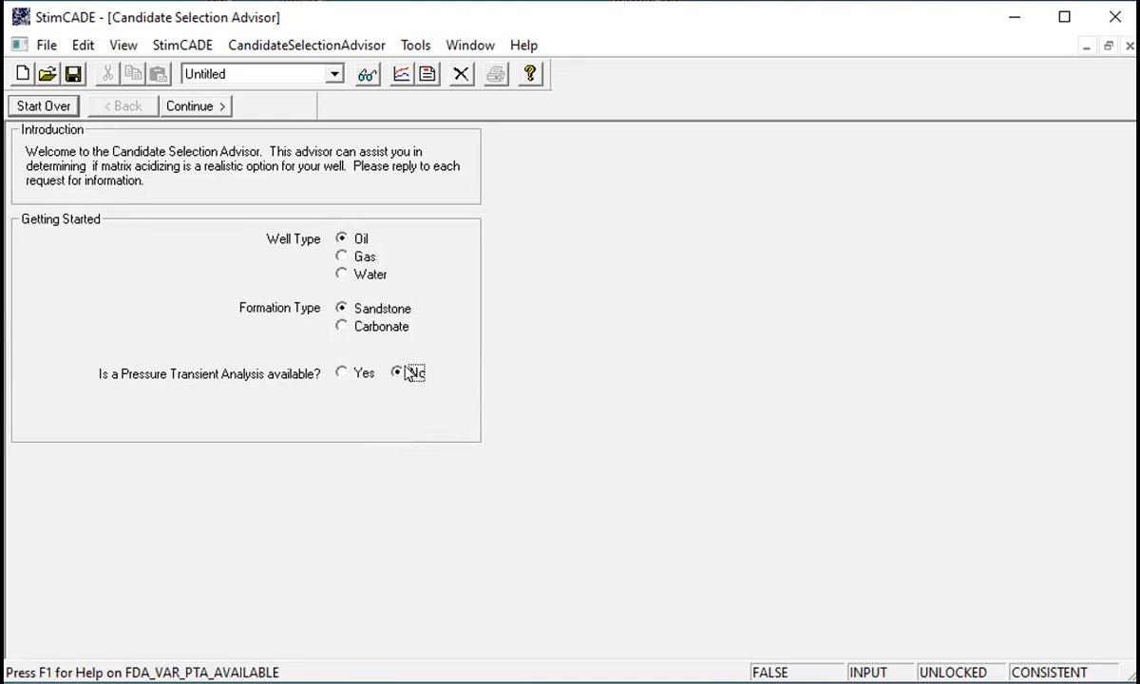
- Continue to the skin calculation page and set the well geometry to Vert./Dev
{"action": "left_click", "coordinate": [212, 106]}
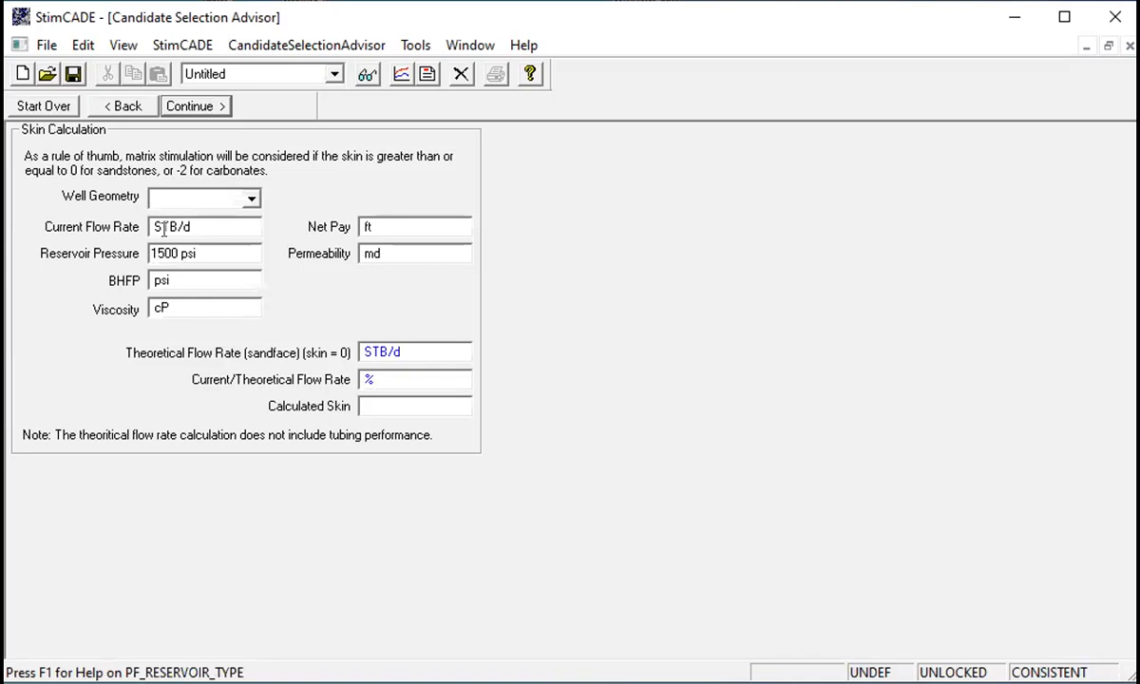
{"action": "left_click", "coordinate": [252, 200]}
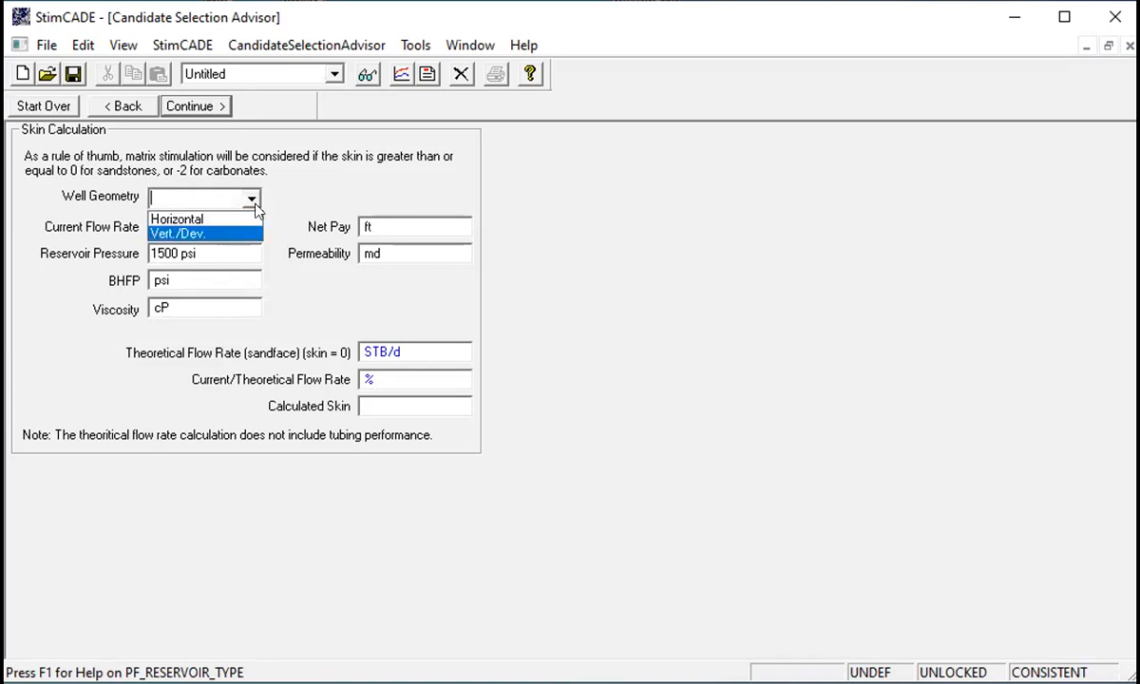
{"action": "left_click", "coordinate": [223, 233]}
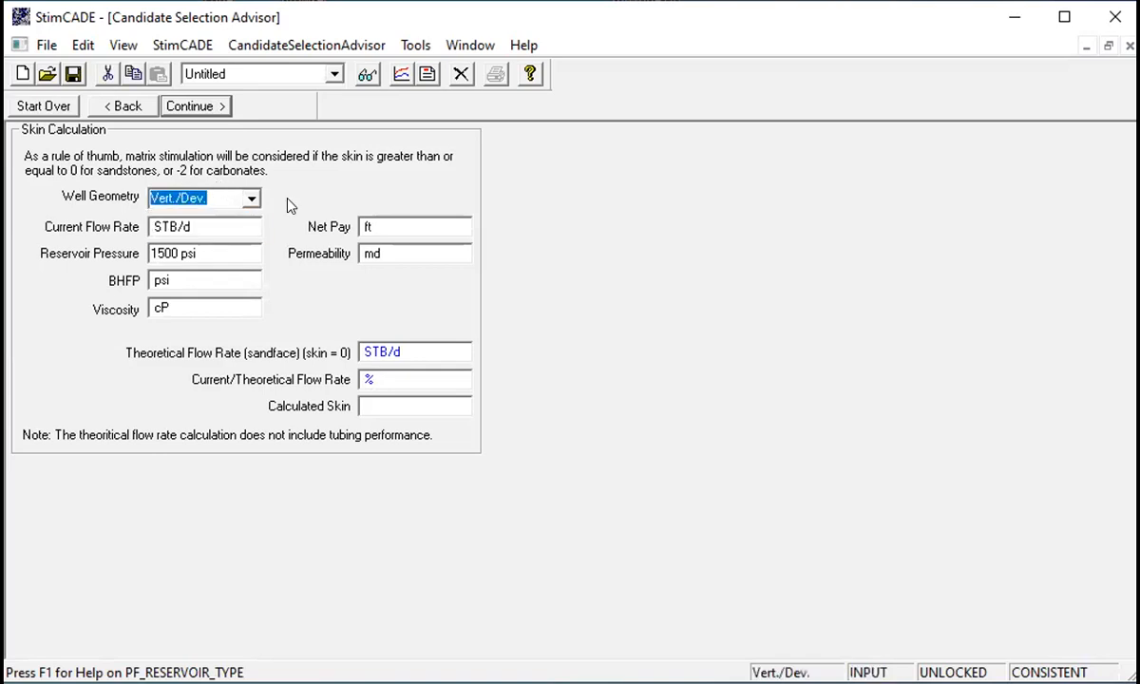
- Set the current flow rate to 200 STB/d
{"action": "left_click", "coordinate": [195, 226]}
{"action": "left_click_drag", "start_coordinate": [193, 226], "coordinate": [152, 226]}
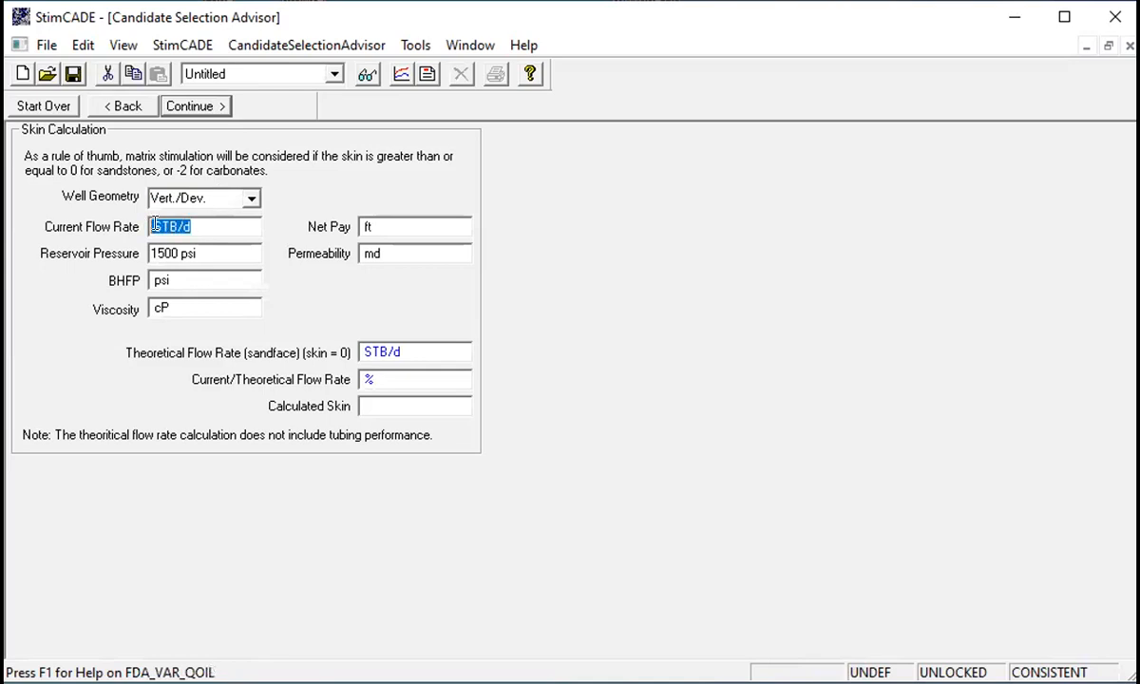
{"action": "type", "text": "25"}
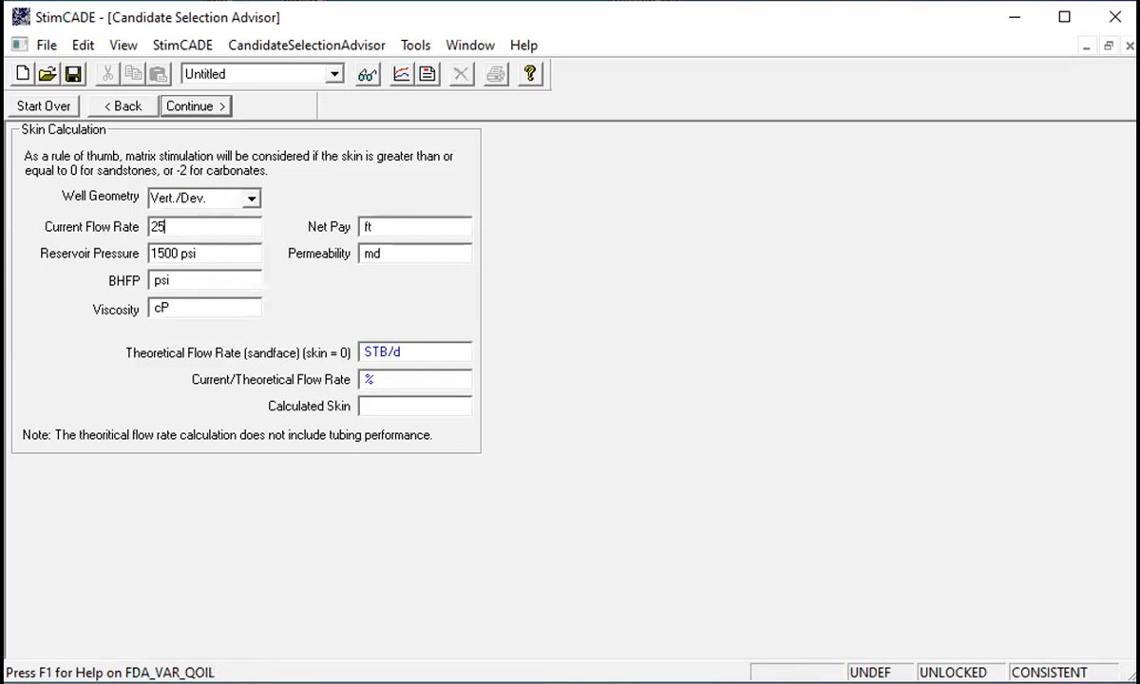
{"action": "key", "text": "BackSpace"}
{"action": "type", "text": "00"}
{"action": "left_click", "coordinate": [236, 253]}
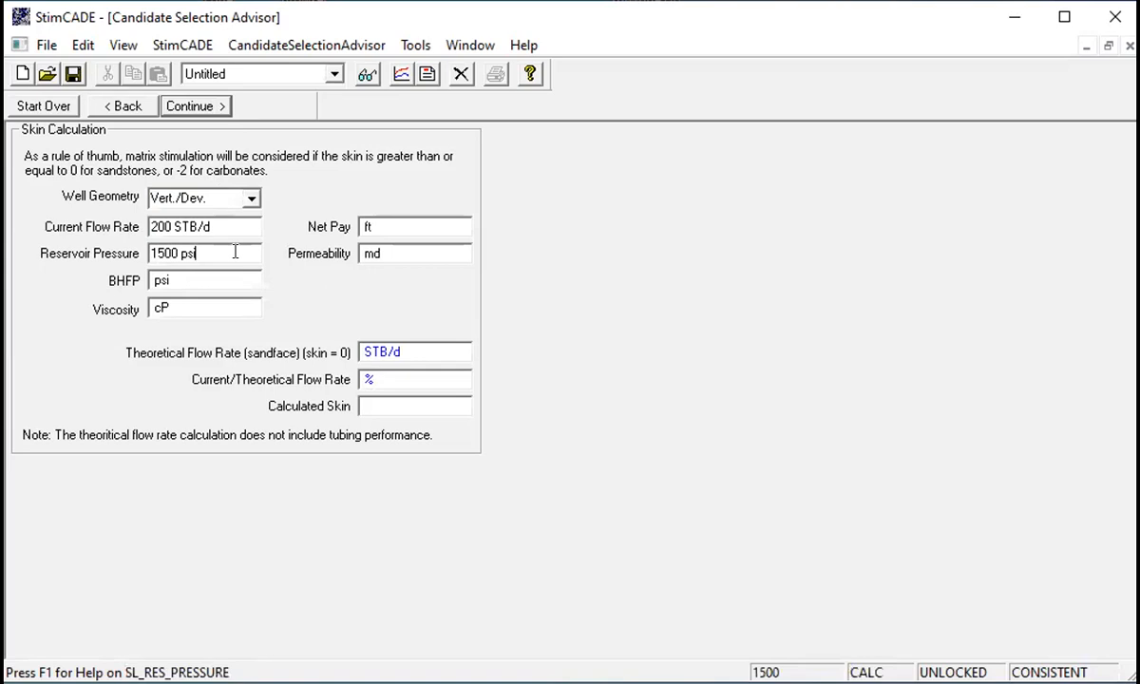
- Enter a bottom-hole flowing pressure of 900 psi and a viscosity of 2 cP
{"action": "left_click_drag", "start_coordinate": [177, 281], "coordinate": [147, 280]}
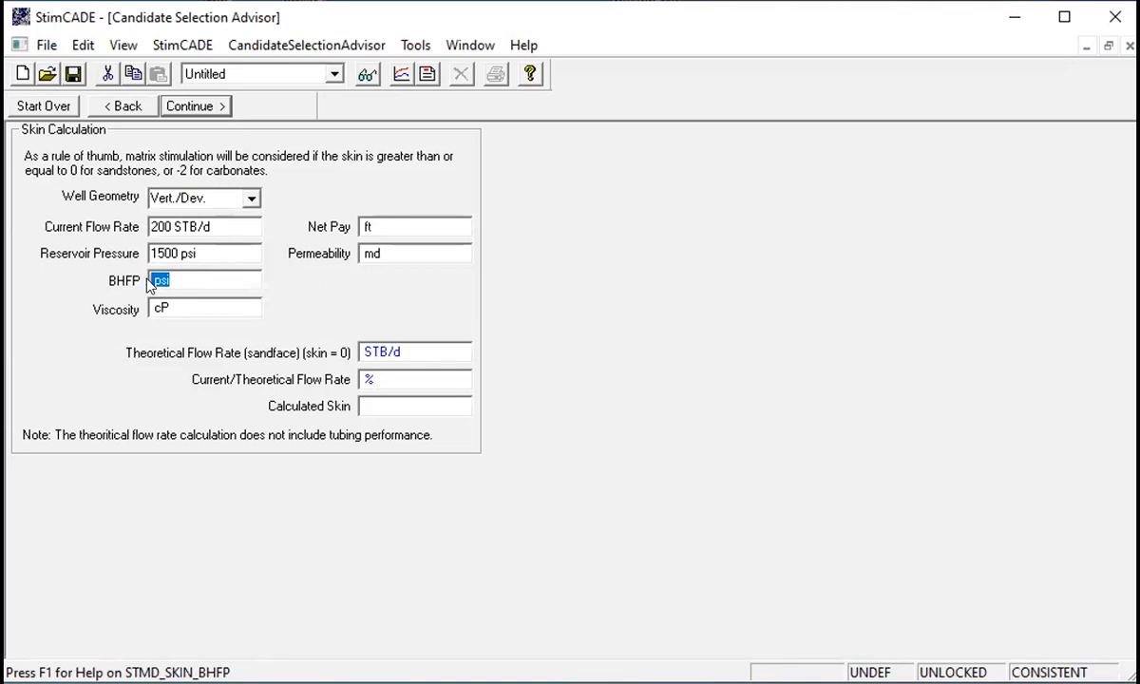
{"action": "type", "text": "900"}
{"action": "left_click", "coordinate": [161, 305]}
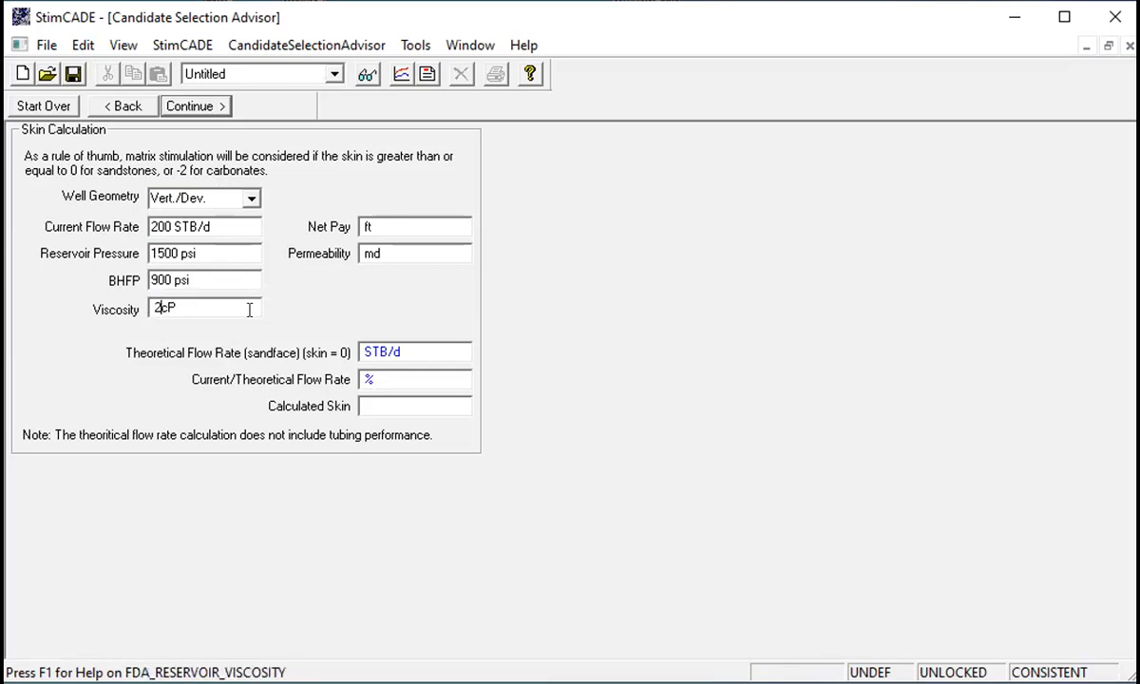
- Enter a net pay of 45 ft and a permeability of 25 md
{"action": "left_click", "coordinate": [361, 229]}
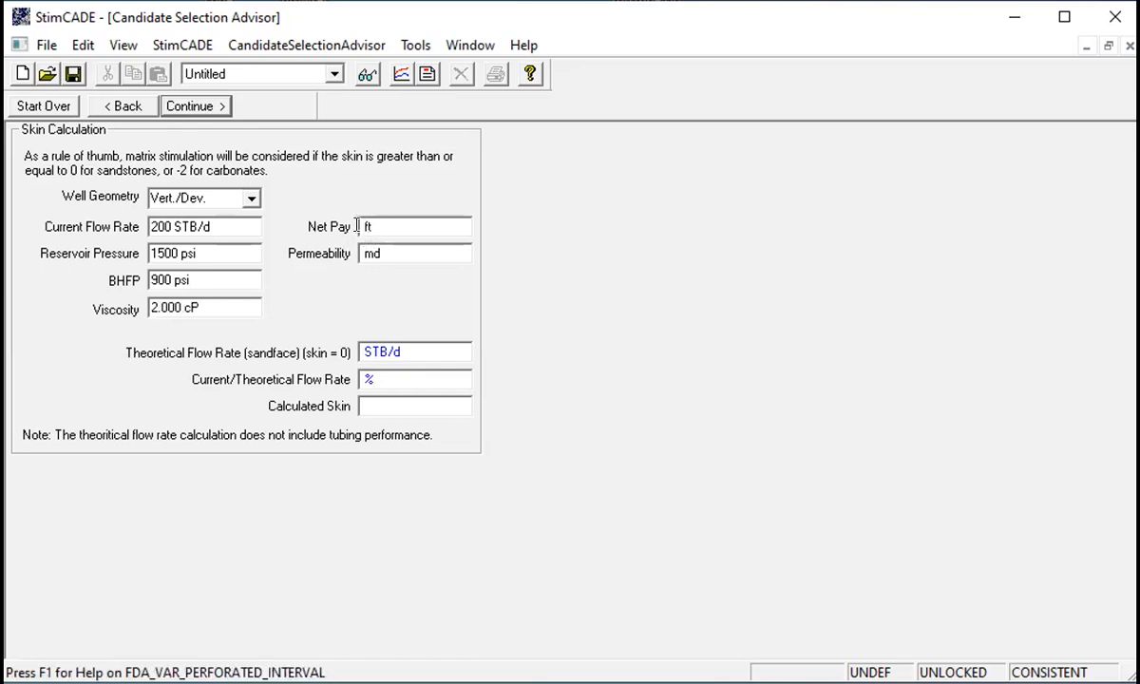
{"action": "type", "text": "45"}
{"action": "left_click", "coordinate": [364, 253]}
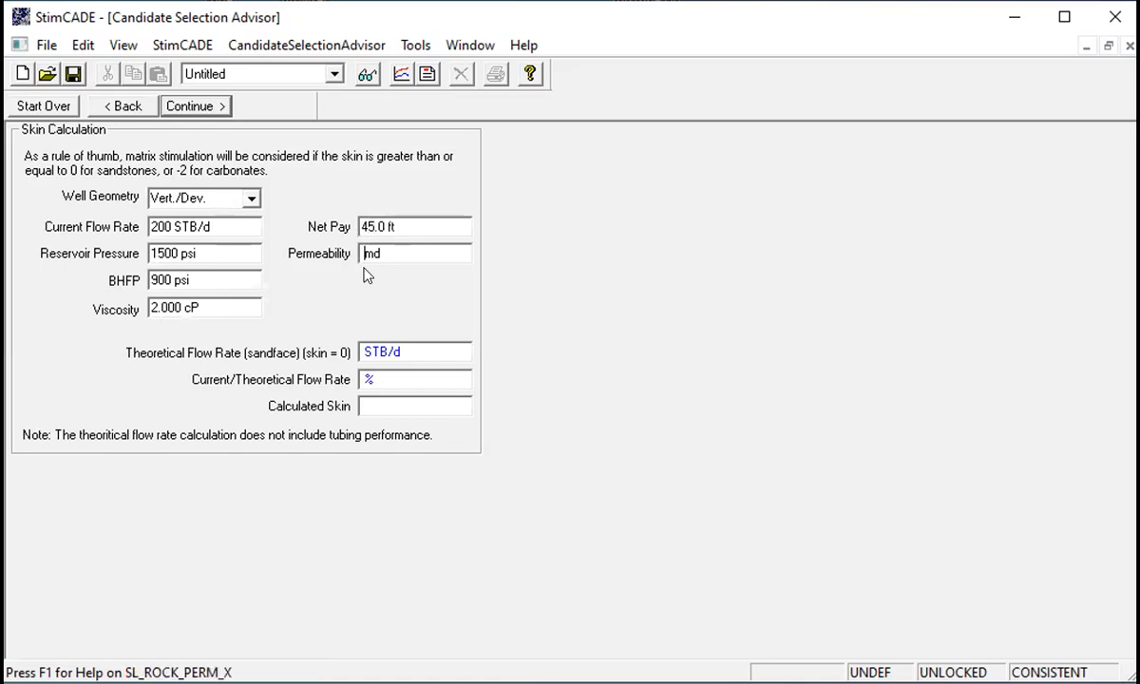
{"action": "type", "text": "25"}
{"action": "left_click", "coordinate": [400, 218]}
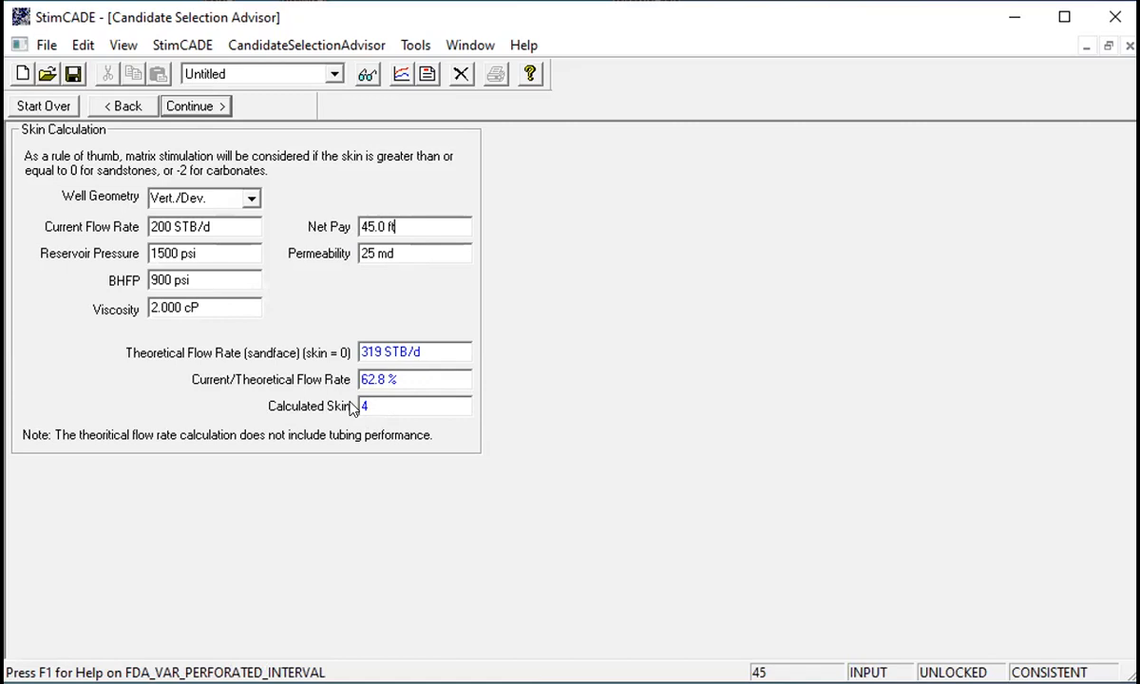
- Change the current flow rate to 150 STB/d
{"action": "left_click_drag", "start_coordinate": [170, 227], "coordinate": [148, 226]}
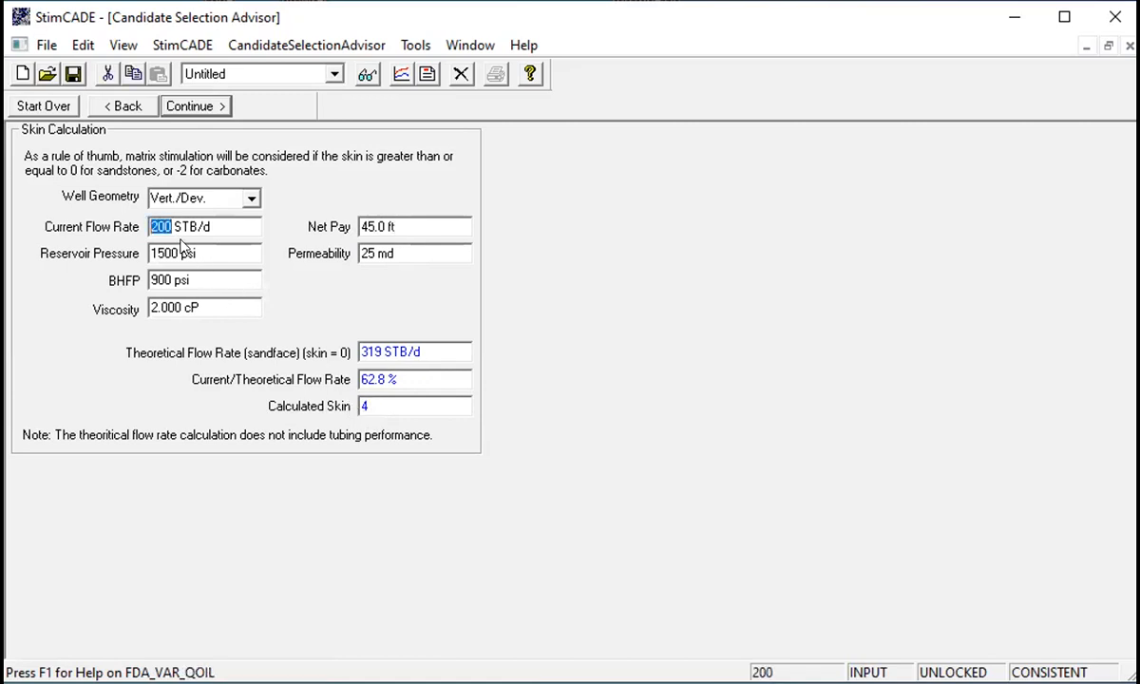
{"action": "type", "text": "150"}
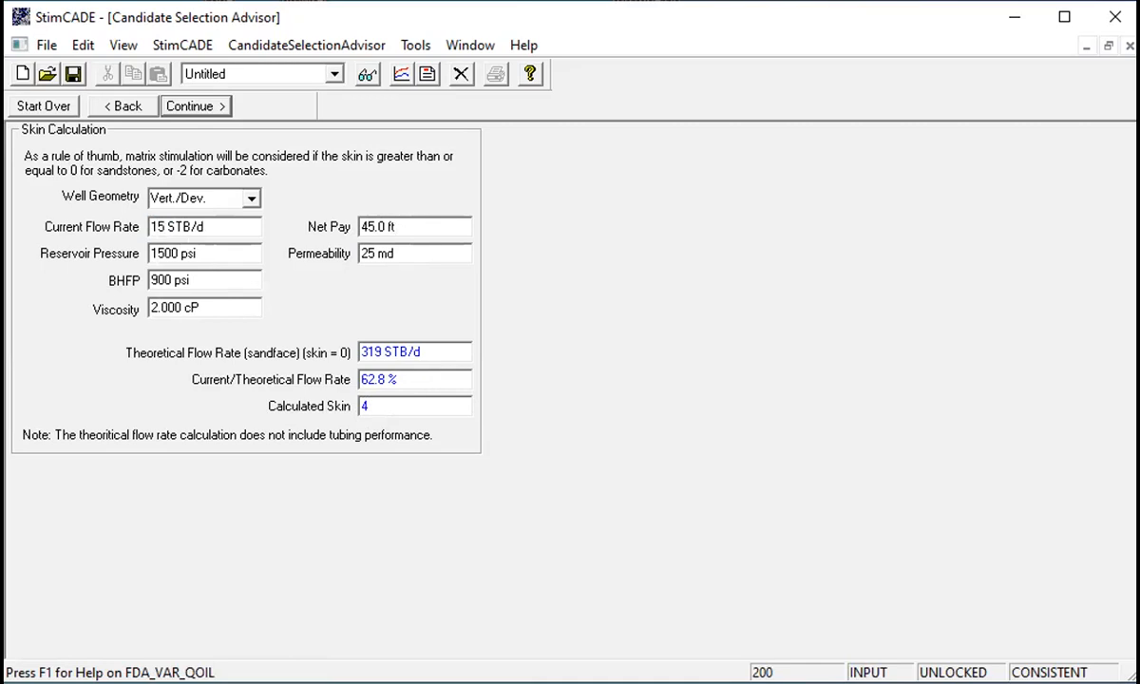
{"action": "left_click", "coordinate": [382, 221]}
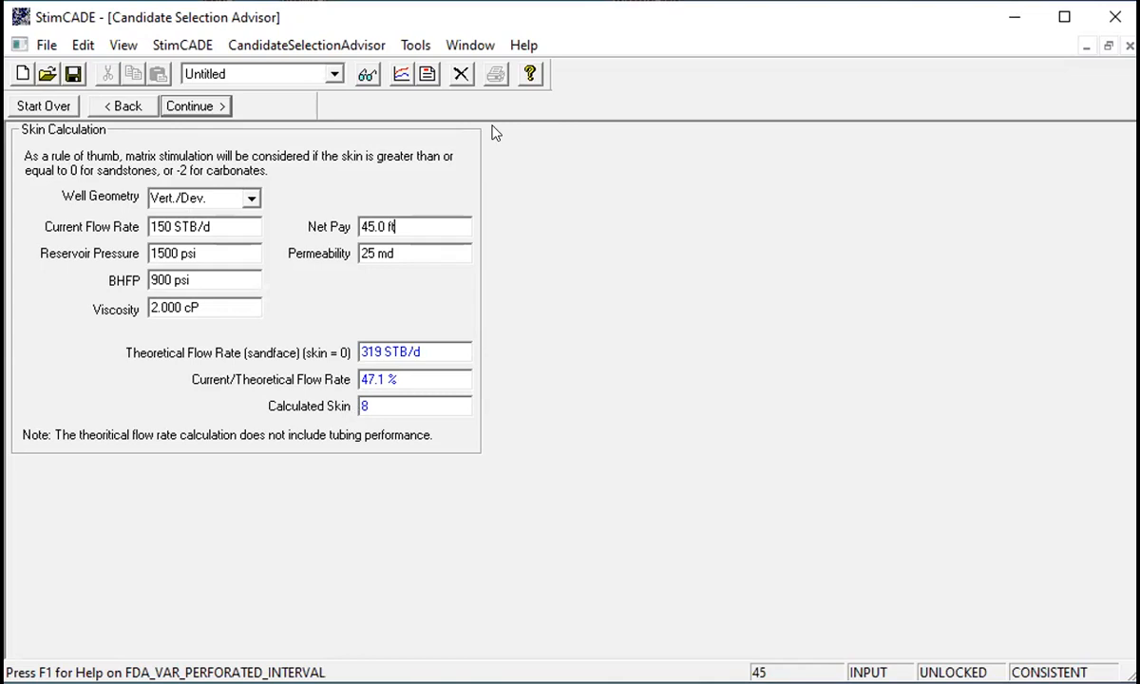
- Advance through the mechanical problems and acceptable improvement pages, keeping Yes answers, to the advisor results
{"action": "left_click", "coordinate": [122, 100]}
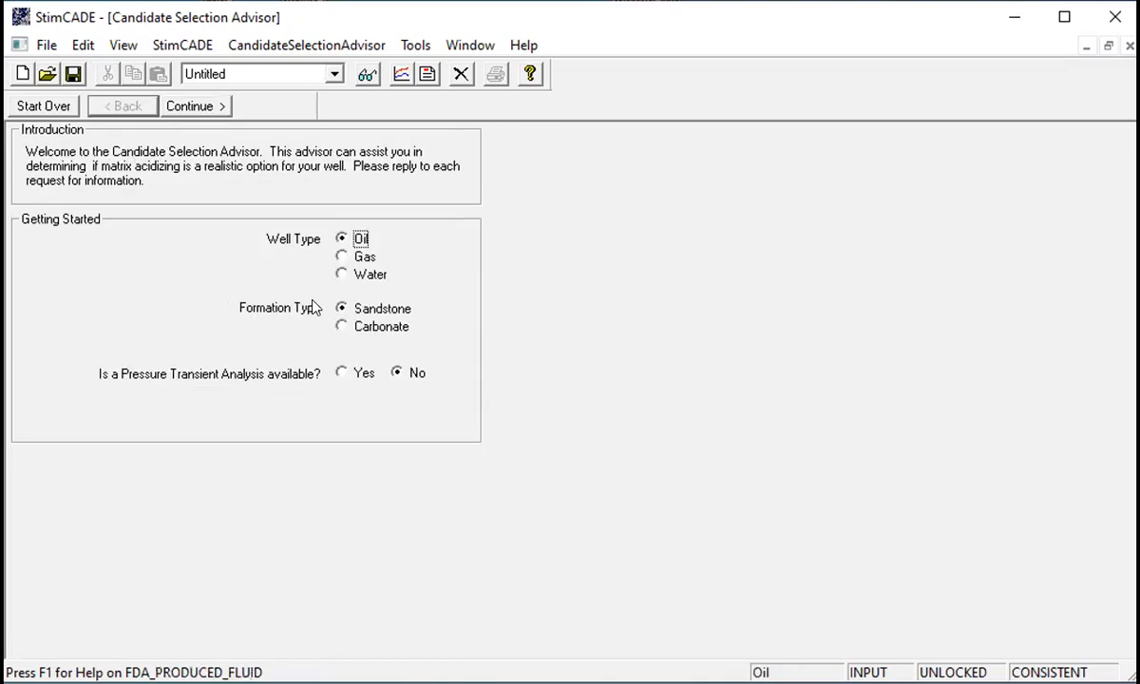
{"action": "left_click", "coordinate": [220, 108]}
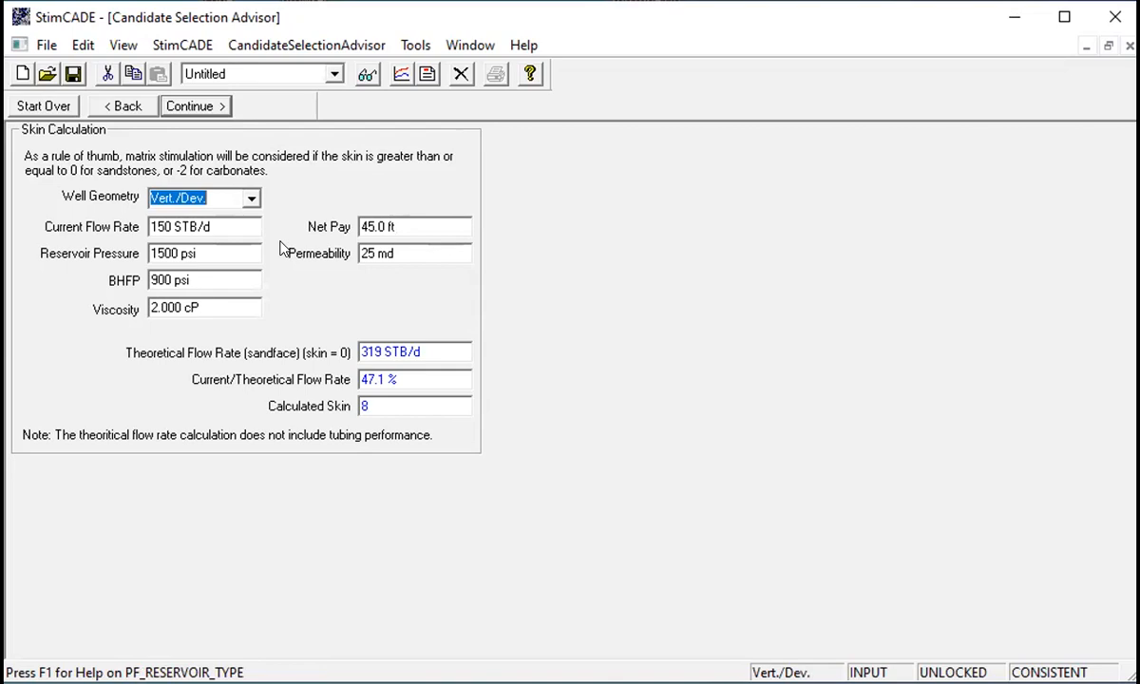
{"action": "left_click", "coordinate": [209, 107]}
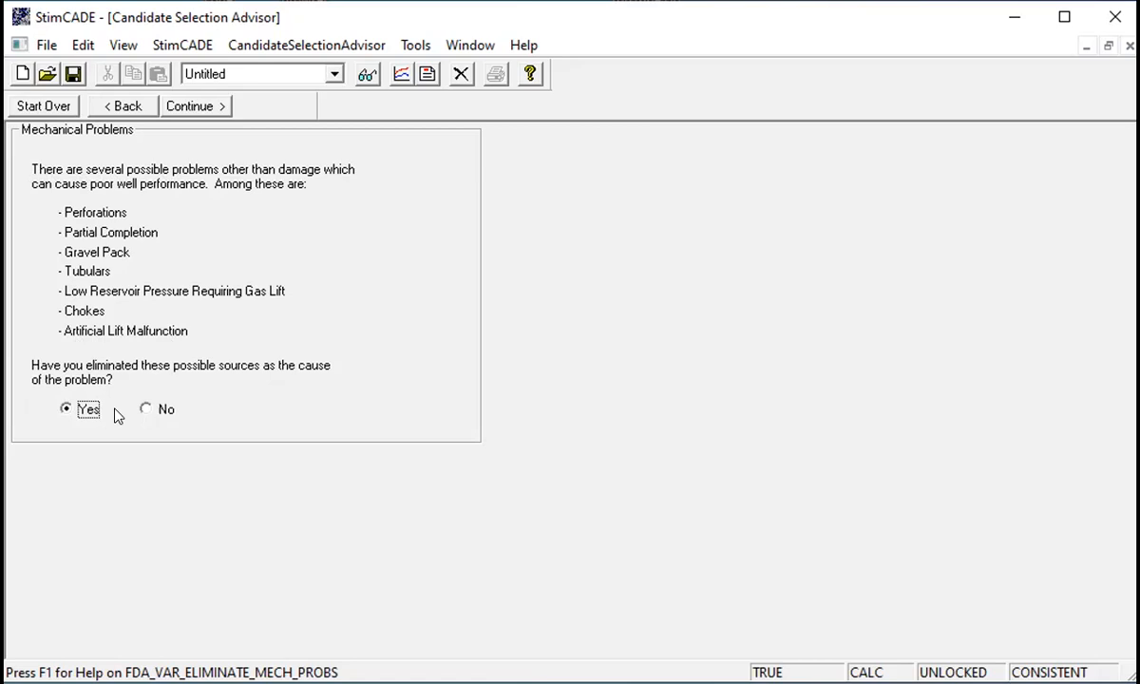
{"action": "left_click", "coordinate": [202, 107]}
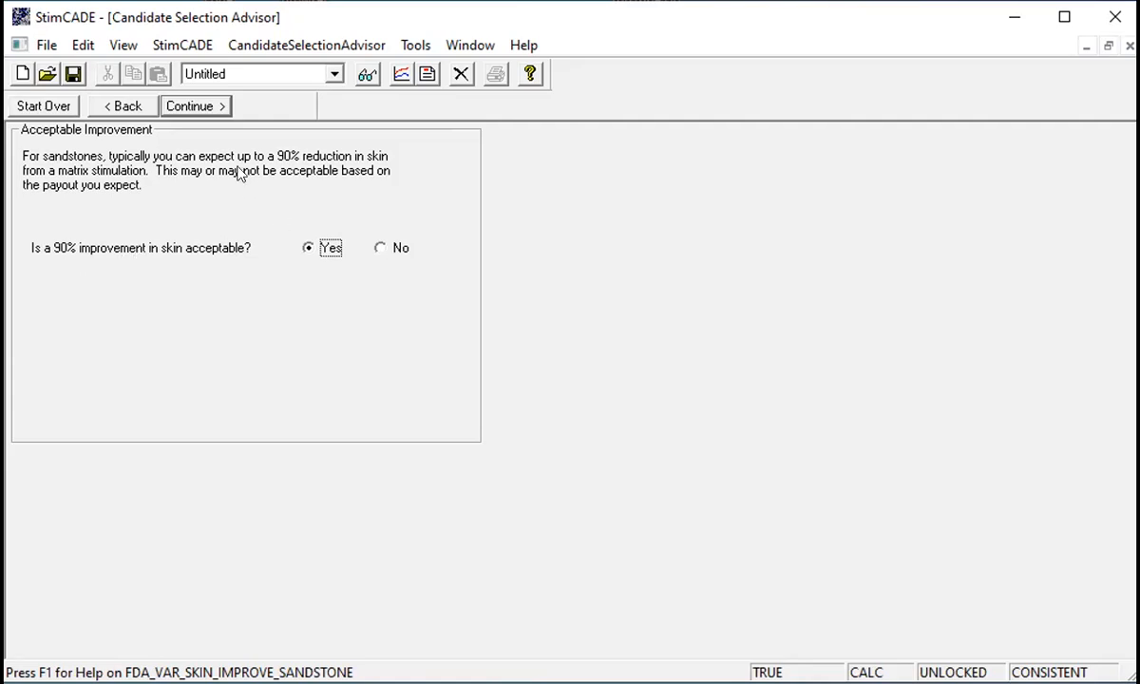
{"action": "left_click", "coordinate": [195, 107]}
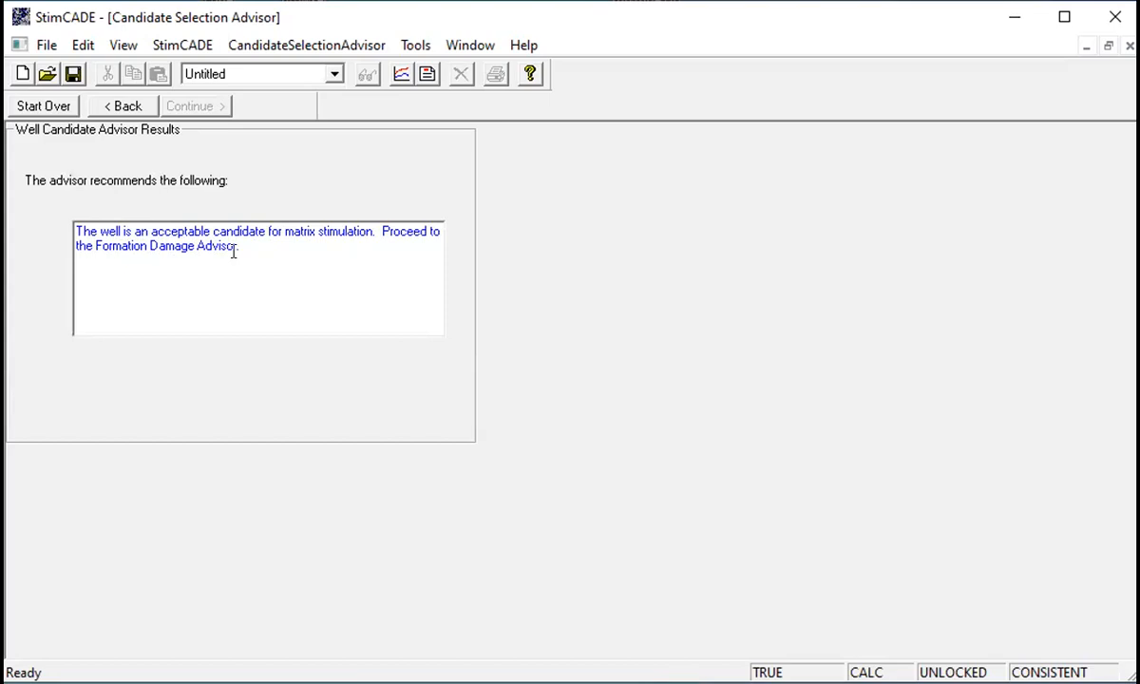
- Page back to the skin calculation and forward again to the advisor results
{"action": "left_click", "coordinate": [128, 106]}
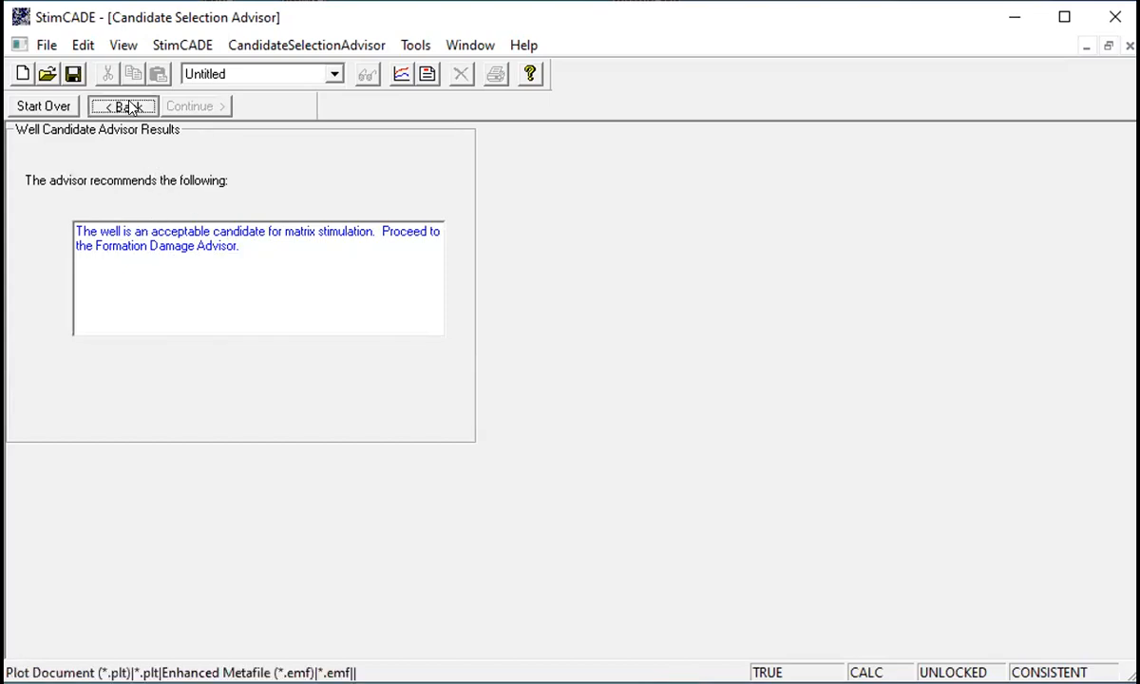
{"action": "left_click", "coordinate": [127, 105]}
{"action": "left_click", "coordinate": [127, 106]}
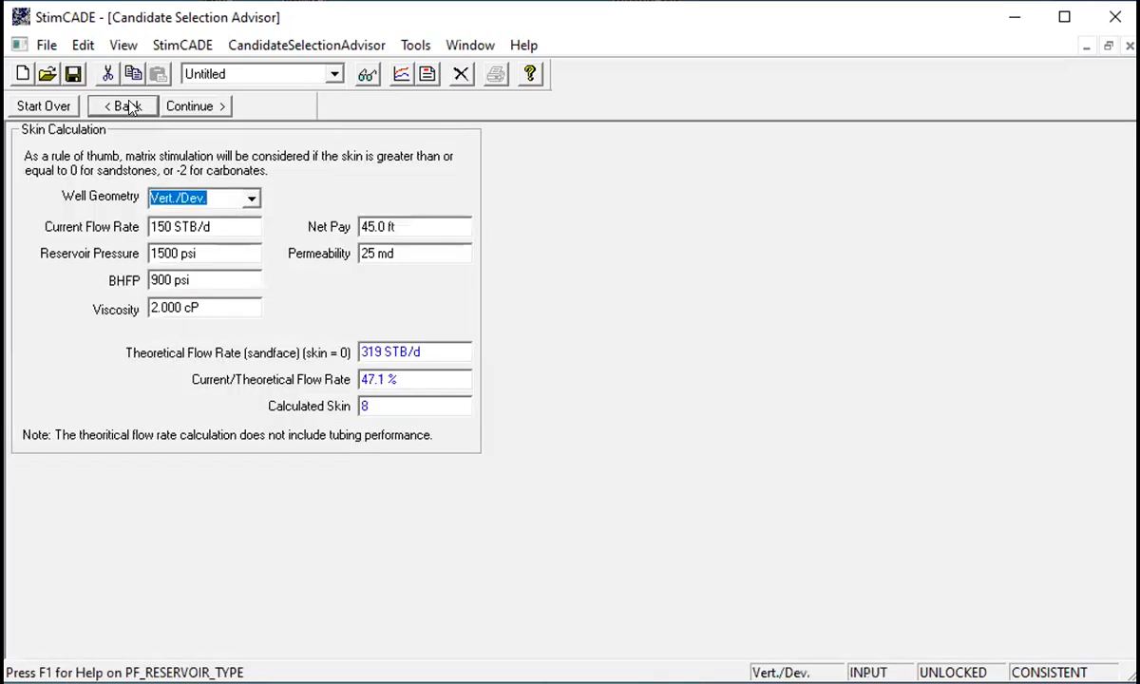
{"action": "left_click", "coordinate": [127, 105]}
{"action": "left_click", "coordinate": [177, 107]}
{"action": "left_click", "coordinate": [177, 107]}
{"action": "left_click", "coordinate": [177, 106]}
{"action": "left_click", "coordinate": [176, 106]}
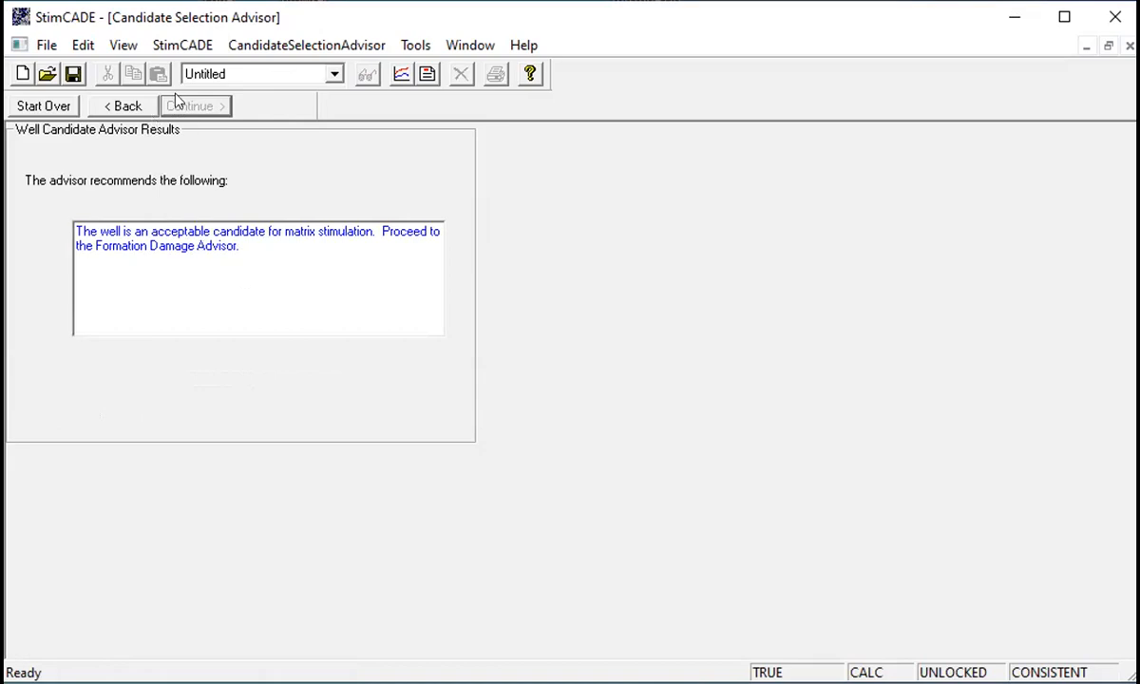
- Switch to the General Input navigation view and return to the Candidate Selection Advisor
{"action": "left_click", "coordinate": [195, 49]}
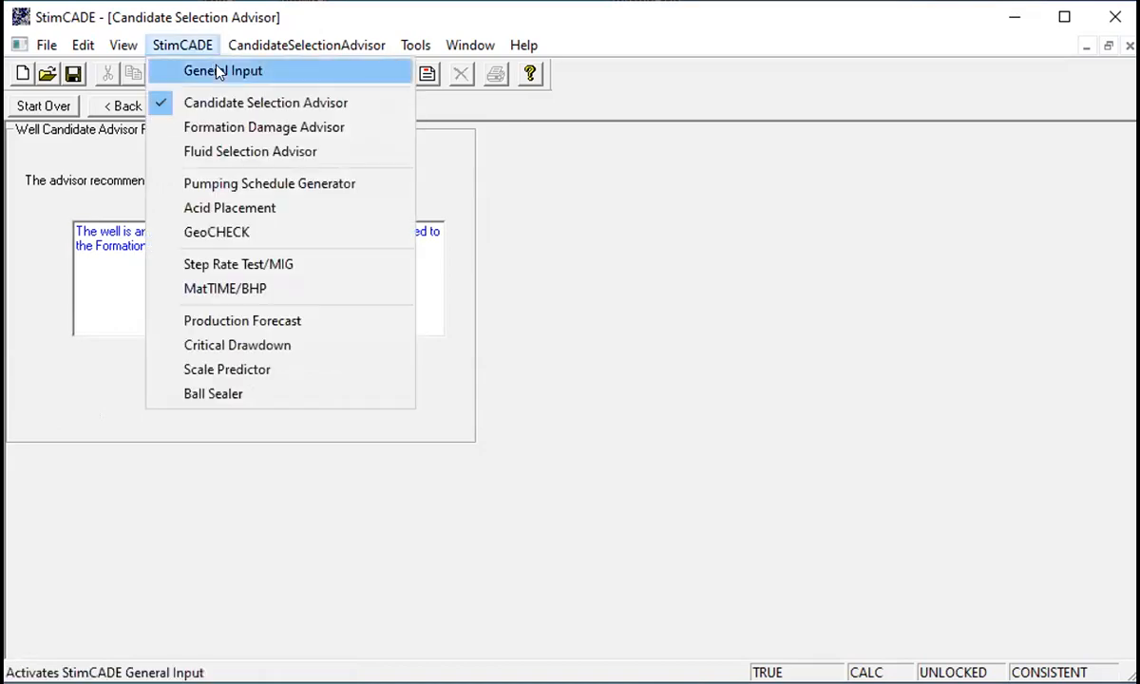
{"action": "left_click", "coordinate": [217, 72]}
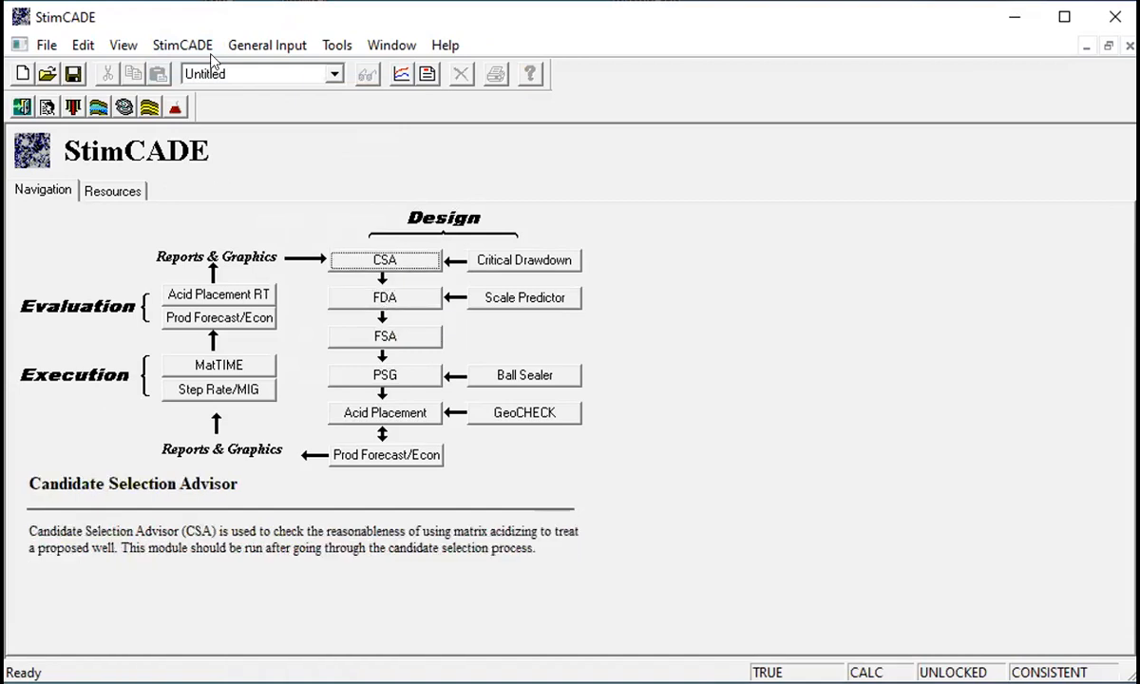
{"action": "left_click", "coordinate": [182, 45]}
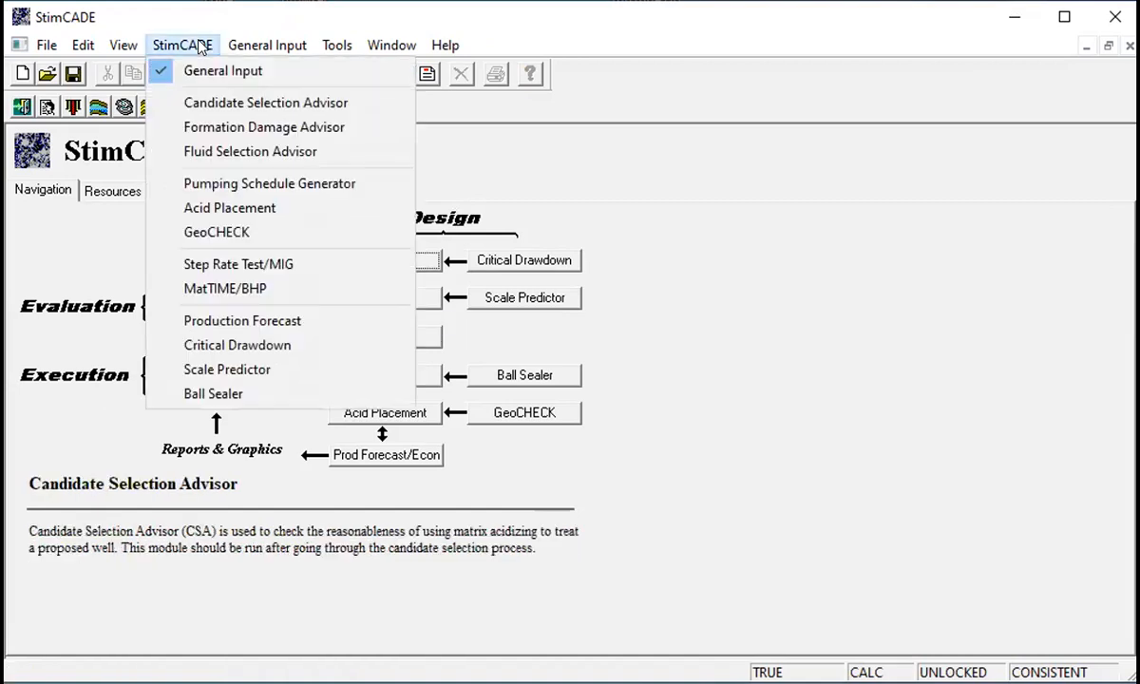
{"action": "left_click", "coordinate": [228, 103]}
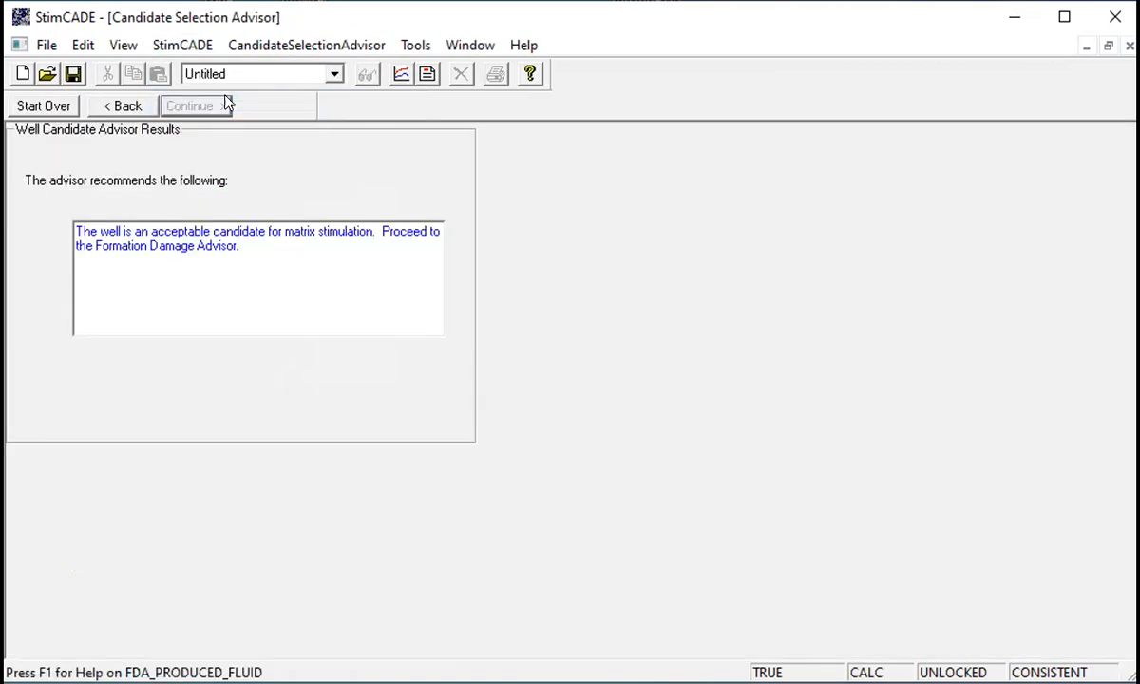
- Switch to the Formation Damage Advisor and open Summer intern.cfw without saving changes to the current design data
{"action": "left_click", "coordinate": [173, 47]}
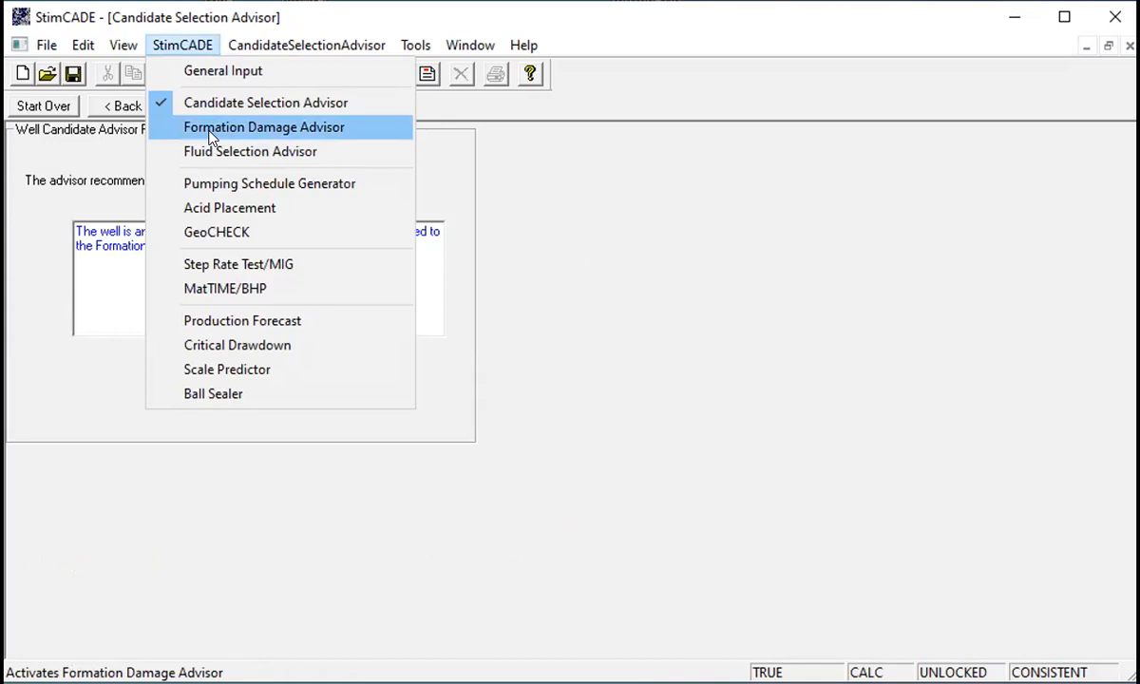
{"action": "left_click", "coordinate": [211, 137]}
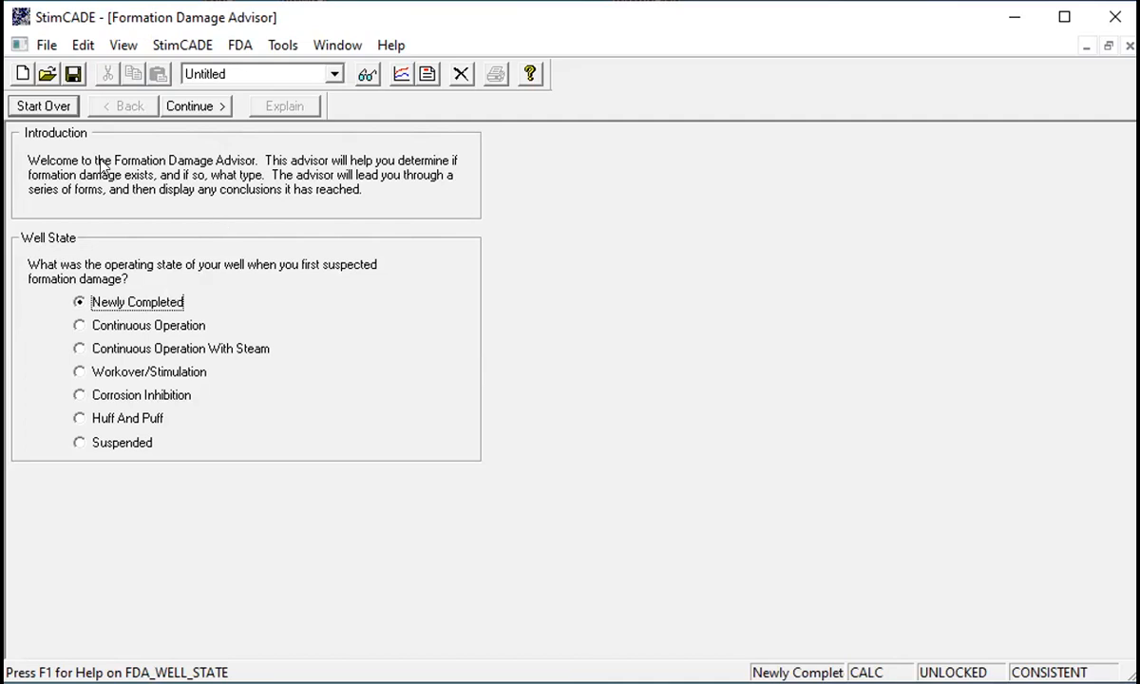
{"action": "left_click", "coordinate": [47, 44]}
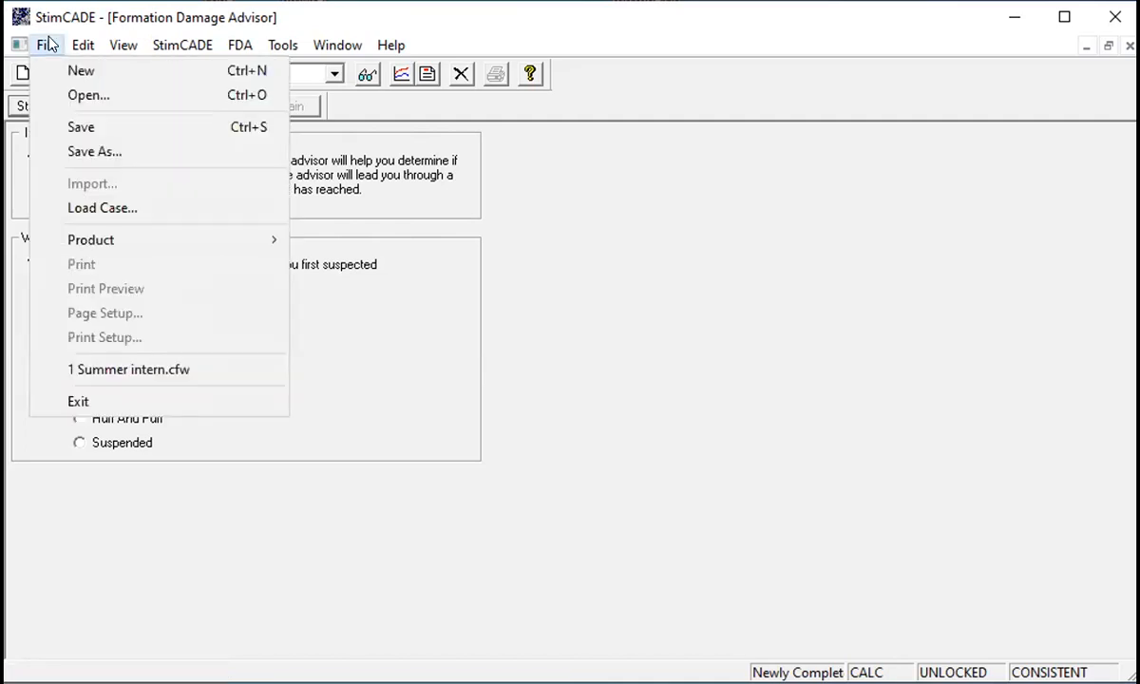
{"action": "left_click", "coordinate": [95, 96]}
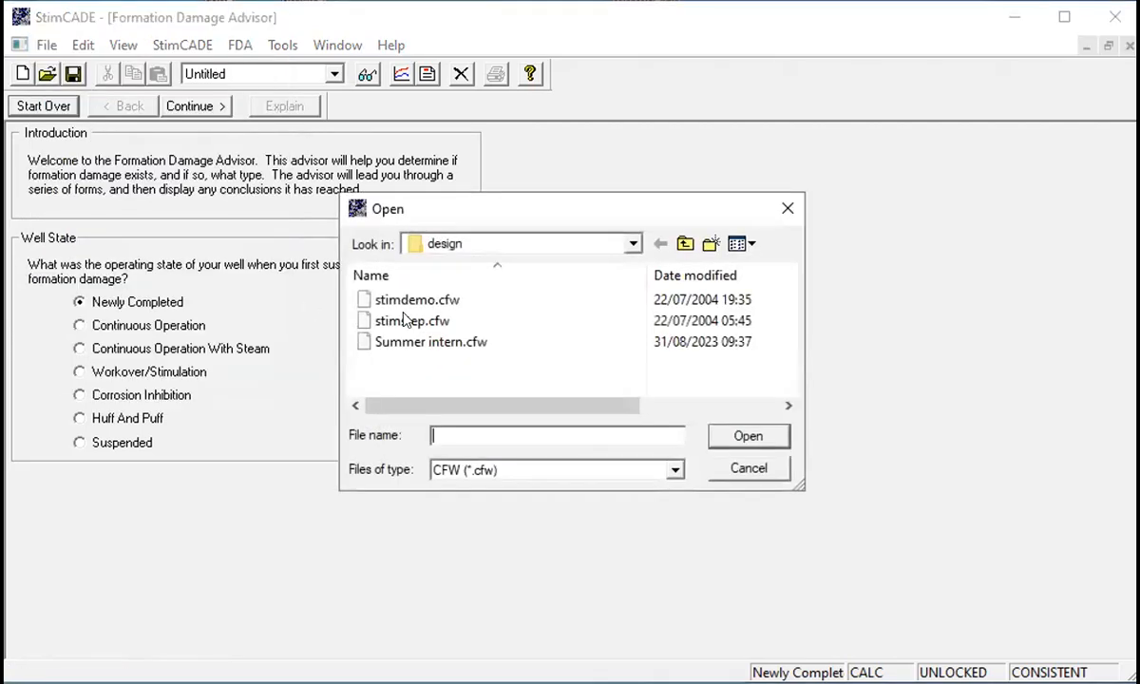
{"action": "left_click", "coordinate": [442, 348]}
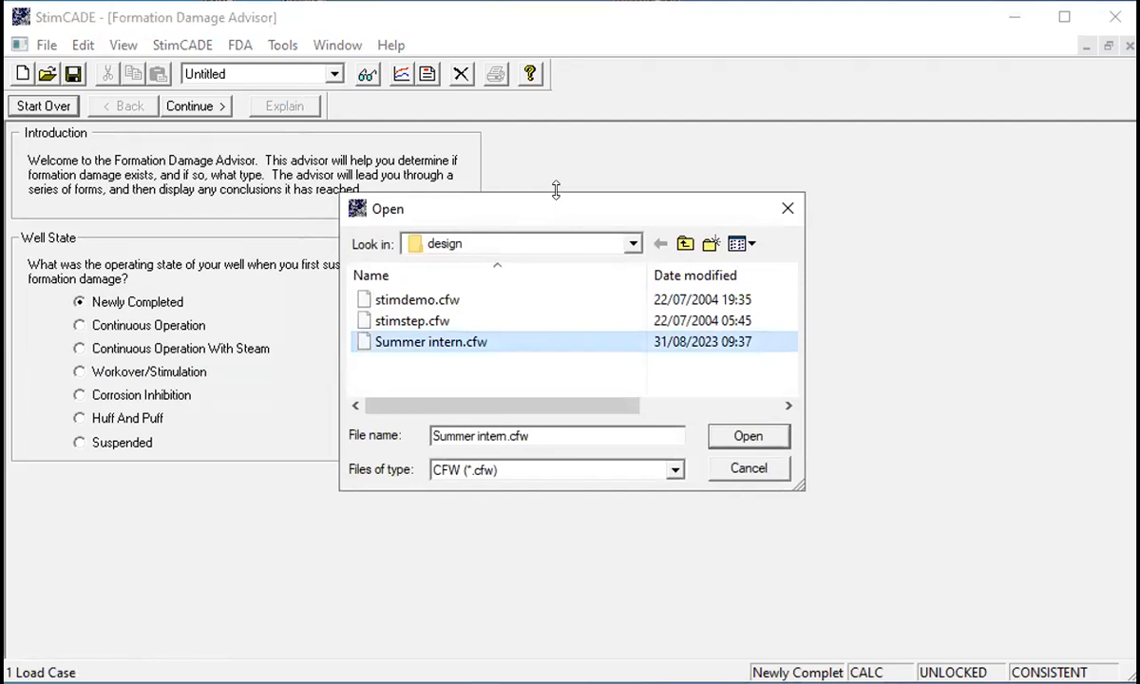
{"action": "left_click_drag", "start_coordinate": [547, 210], "coordinate": [357, 193]}
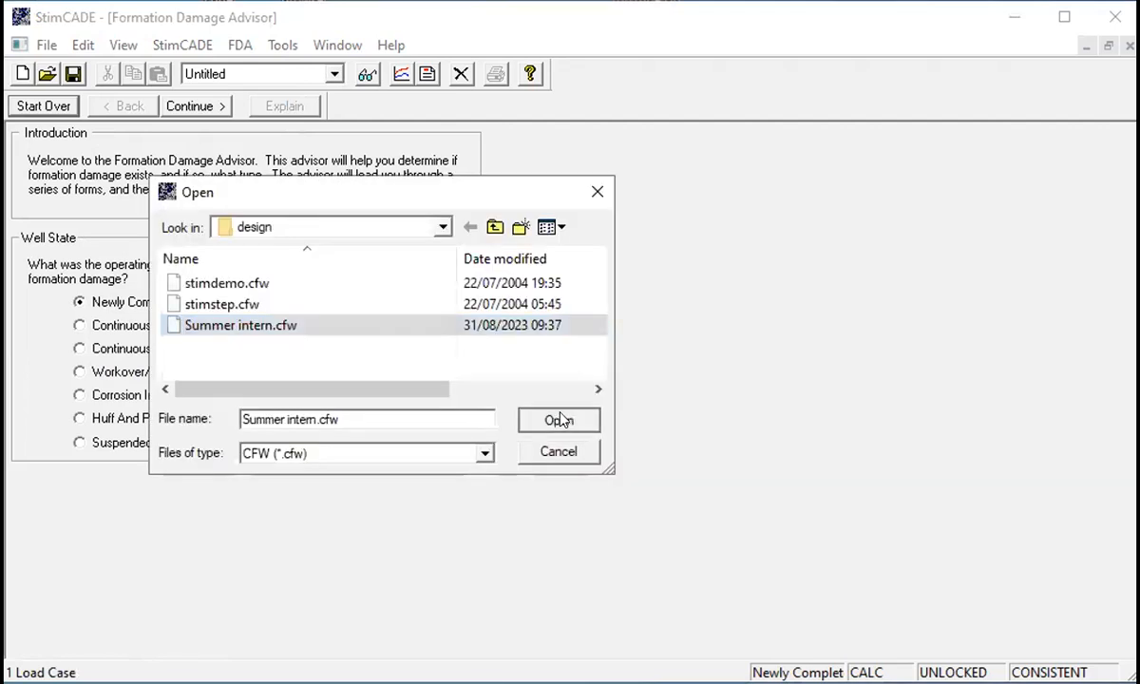
{"action": "left_click", "coordinate": [560, 420]}
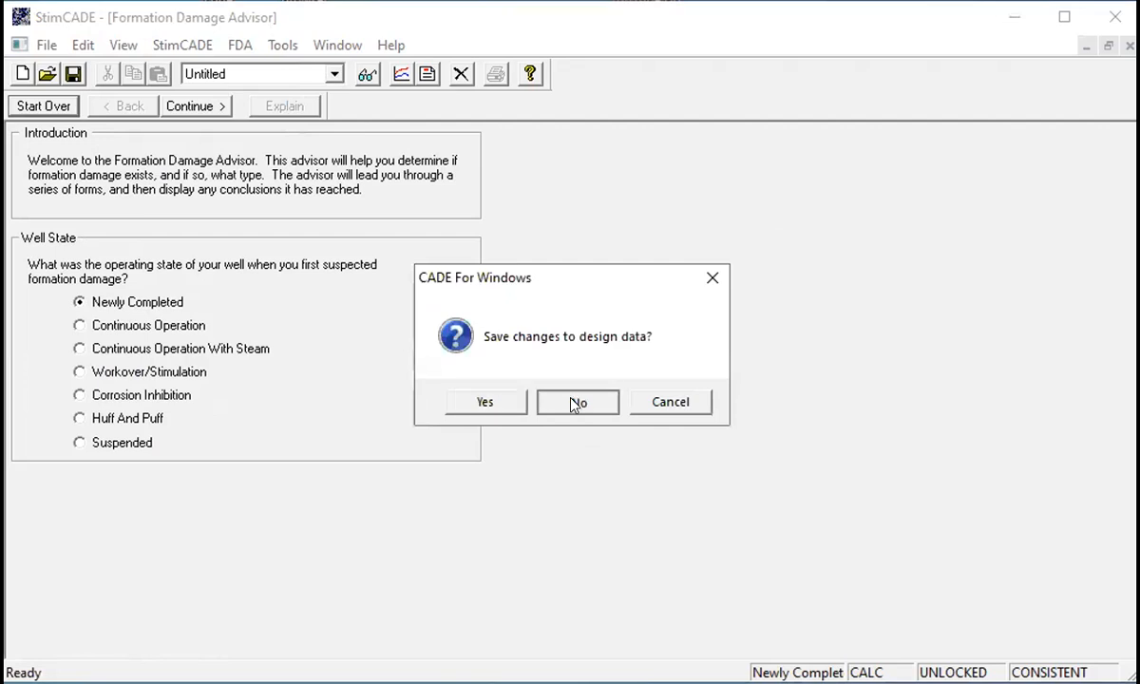
{"action": "left_click", "coordinate": [576, 403]}
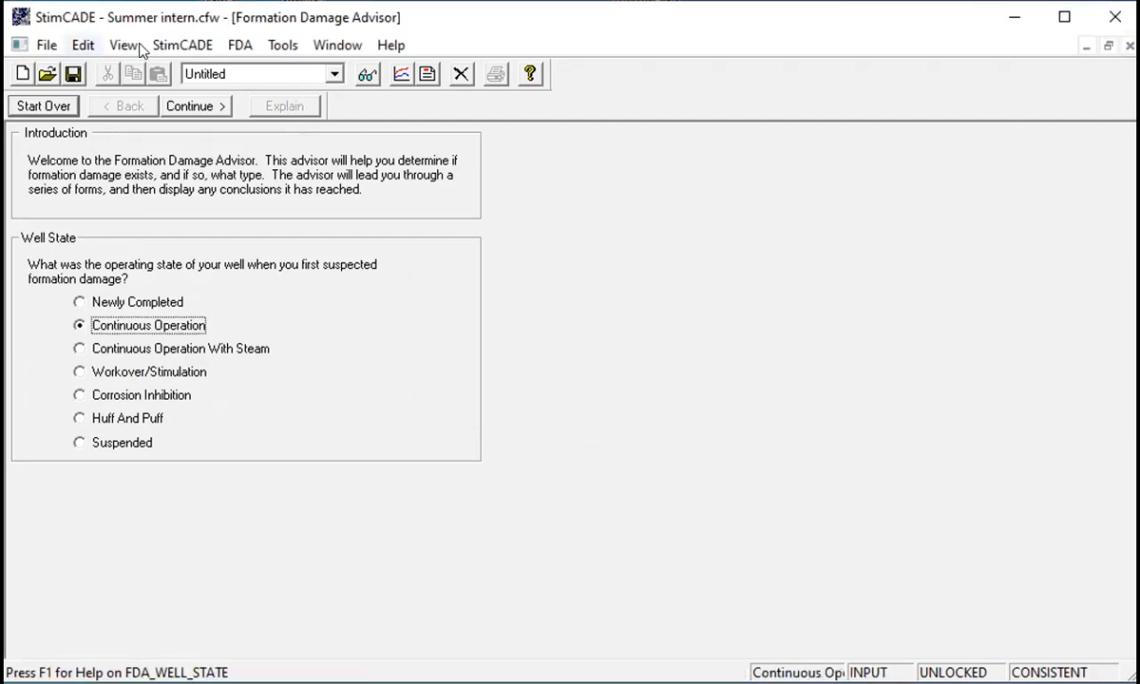
- Return to the Candidate Selection Advisor and continue to the skin calculation page
{"action": "left_click", "coordinate": [182, 45]}
{"action": "left_click", "coordinate": [247, 99]}
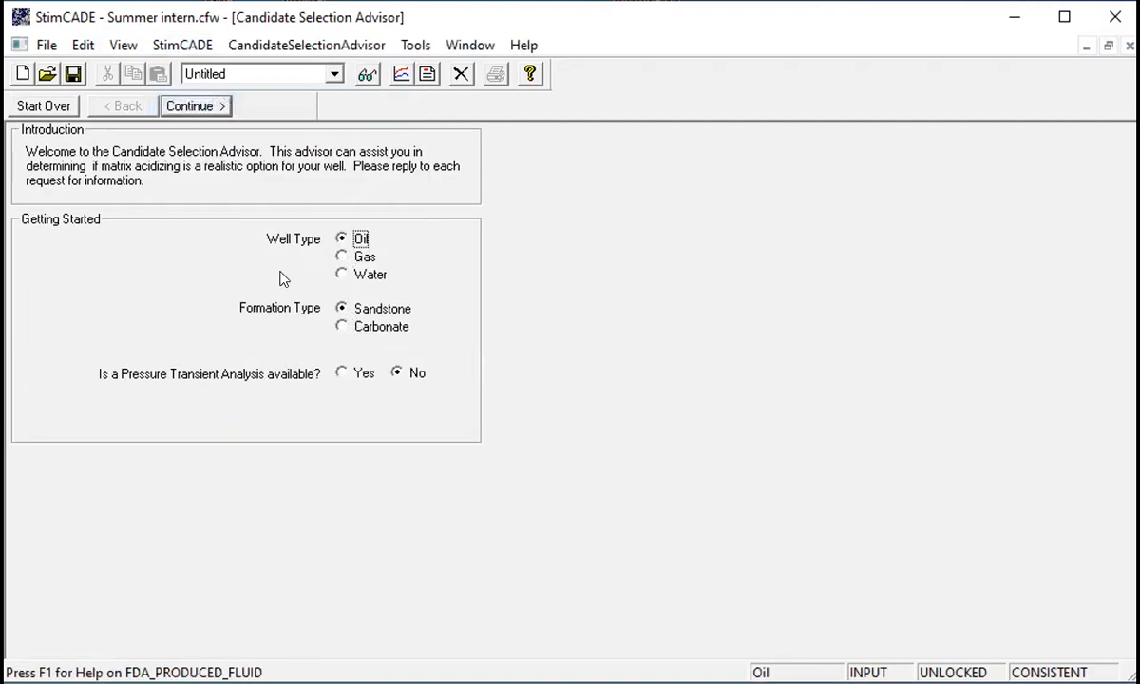
{"action": "left_click", "coordinate": [208, 108]}
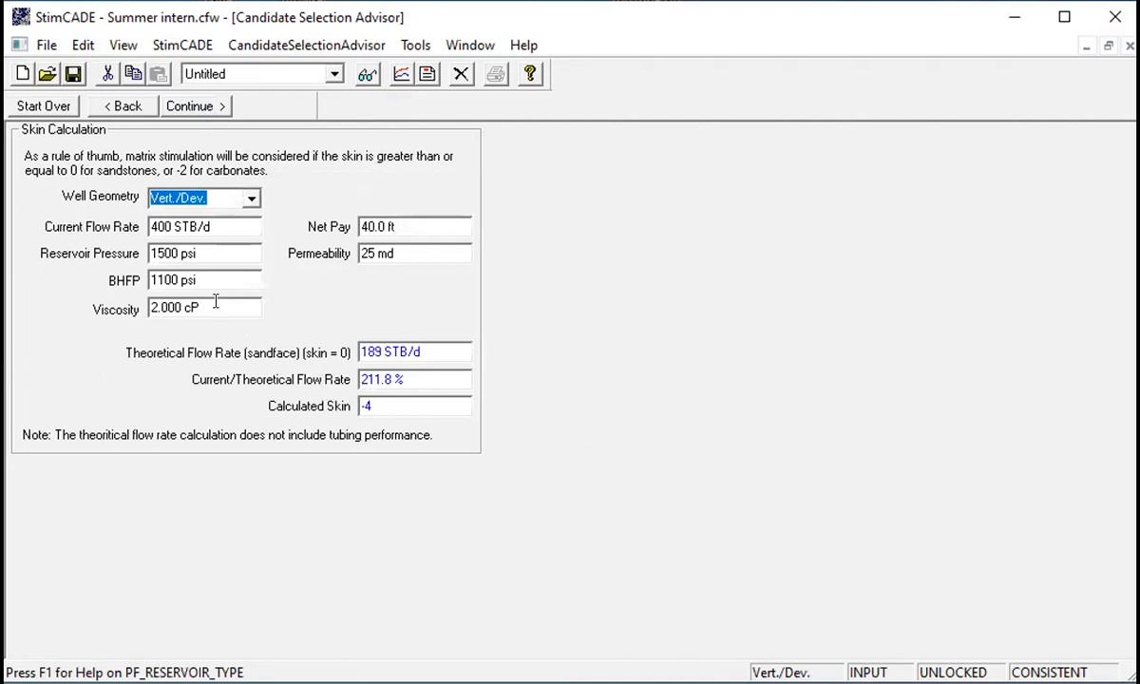
- Set the current flow rate to 1500 STB/d
{"action": "double_click", "coordinate": [158, 227]}
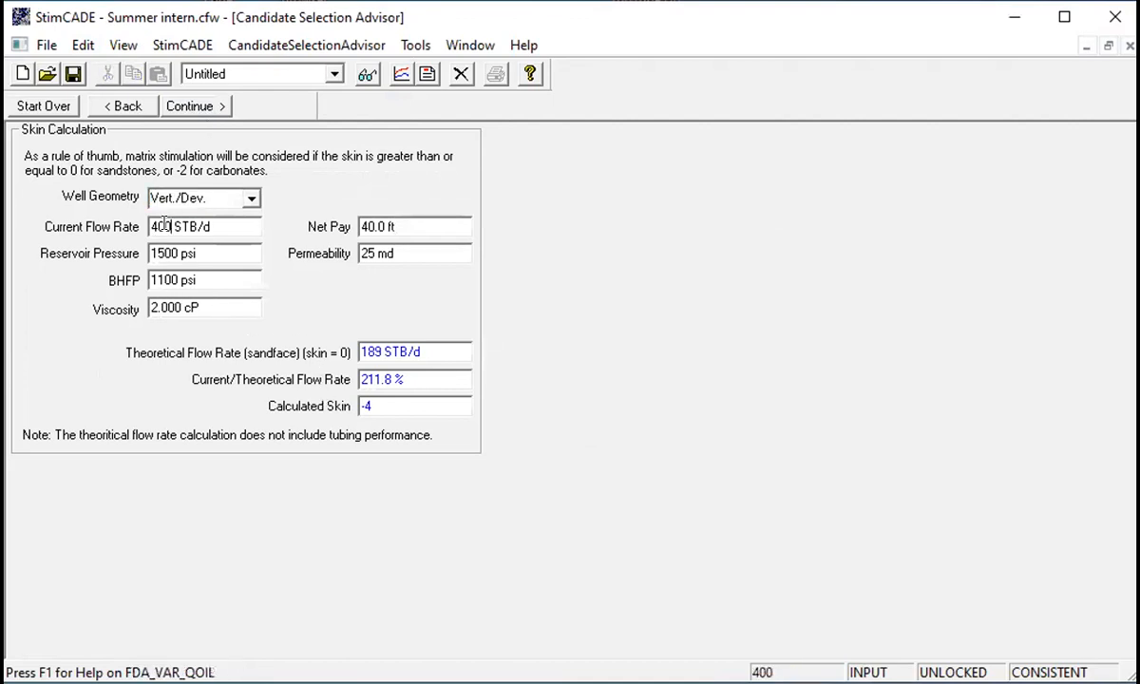
{"action": "type", "text": "1500"}
{"action": "left_click", "coordinate": [364, 227]}
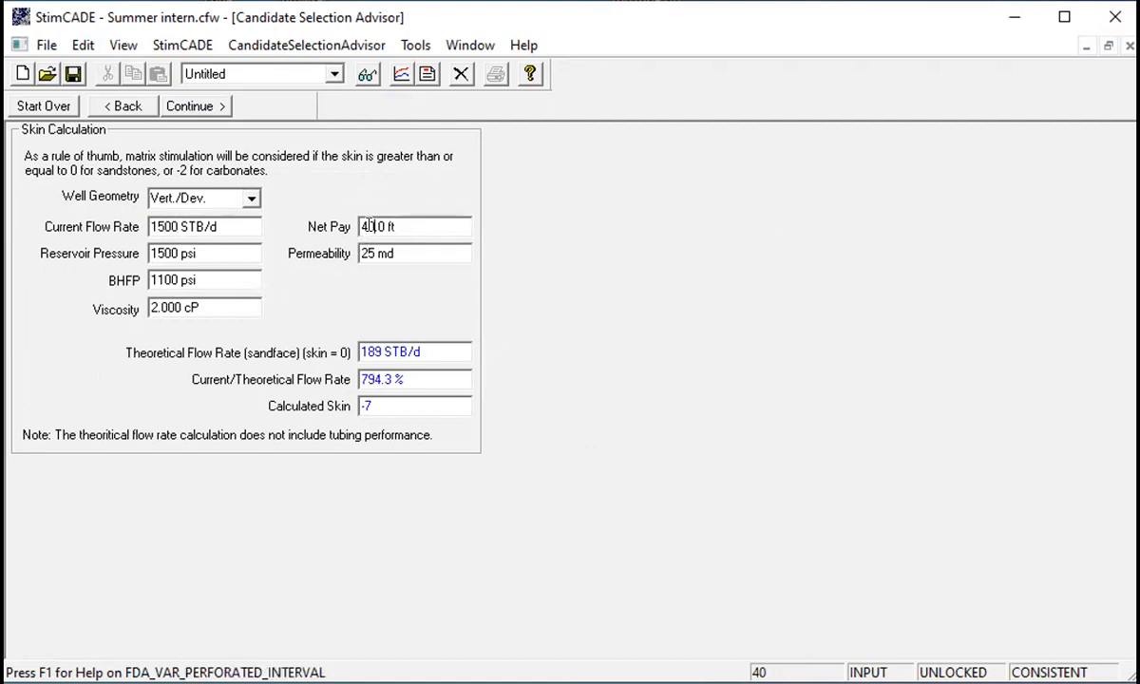
- Set the net pay to 45 ft and the BHFP to 900 psi, then inspect the calculated flow rate and skin
{"action": "key", "text": "Delete"}
{"action": "type", "text": "5"}
{"action": "left_click", "coordinate": [173, 279]}
{"action": "left_click_drag", "start_coordinate": [139, 279], "coordinate": [132, 285]}
{"action": "type", "text": "900"}
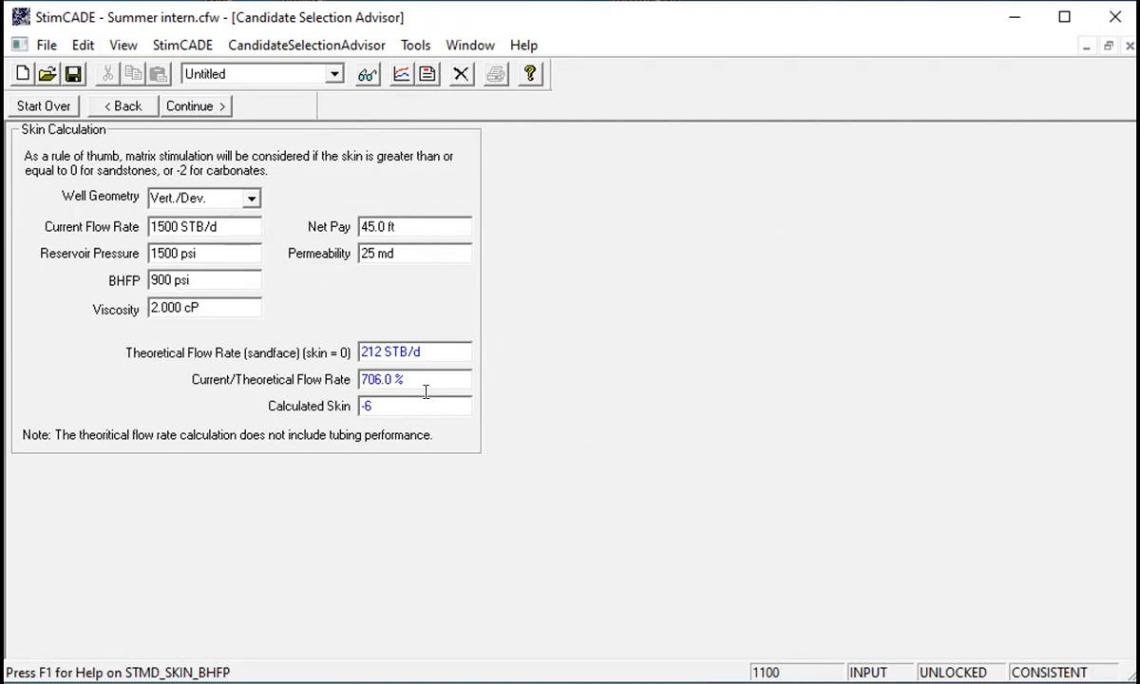
{"action": "left_click", "coordinate": [428, 379]}
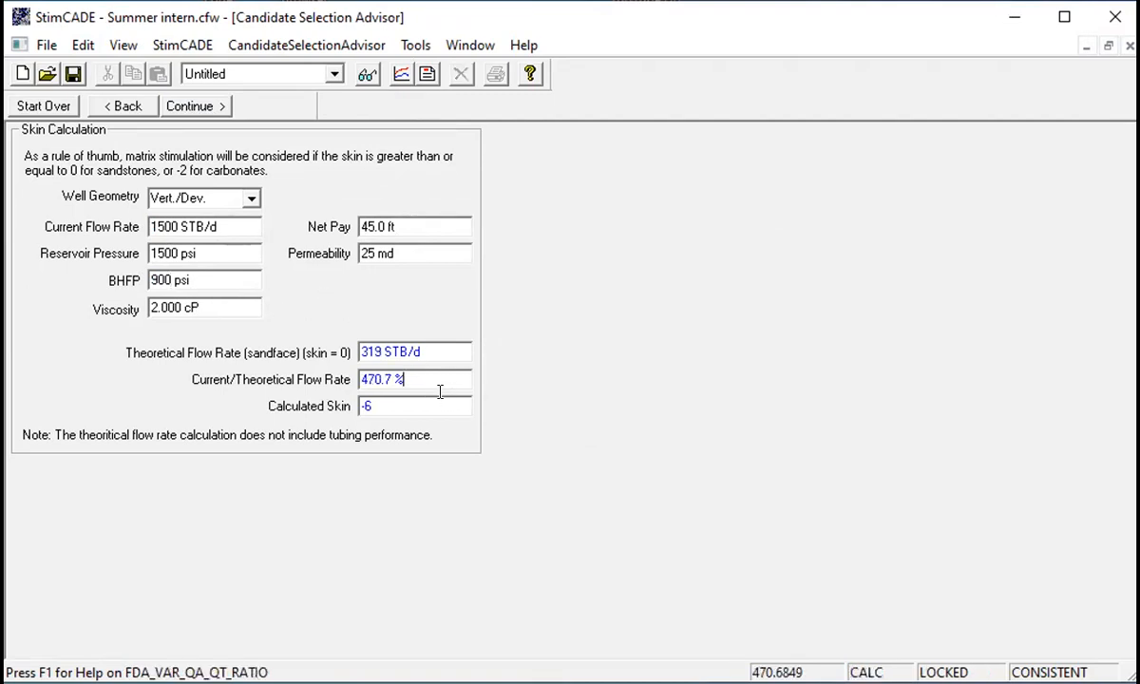
{"action": "left_click", "coordinate": [438, 401]}
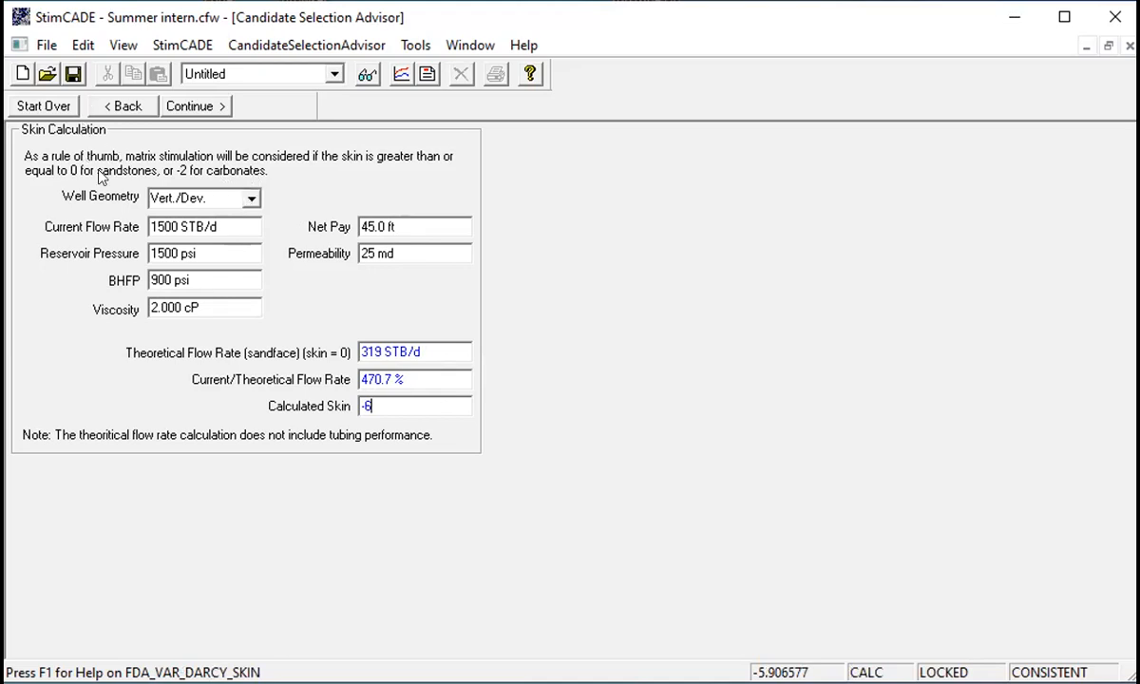
- Change the current flow rate to 150 STB/d
{"action": "left_click", "coordinate": [154, 227]}
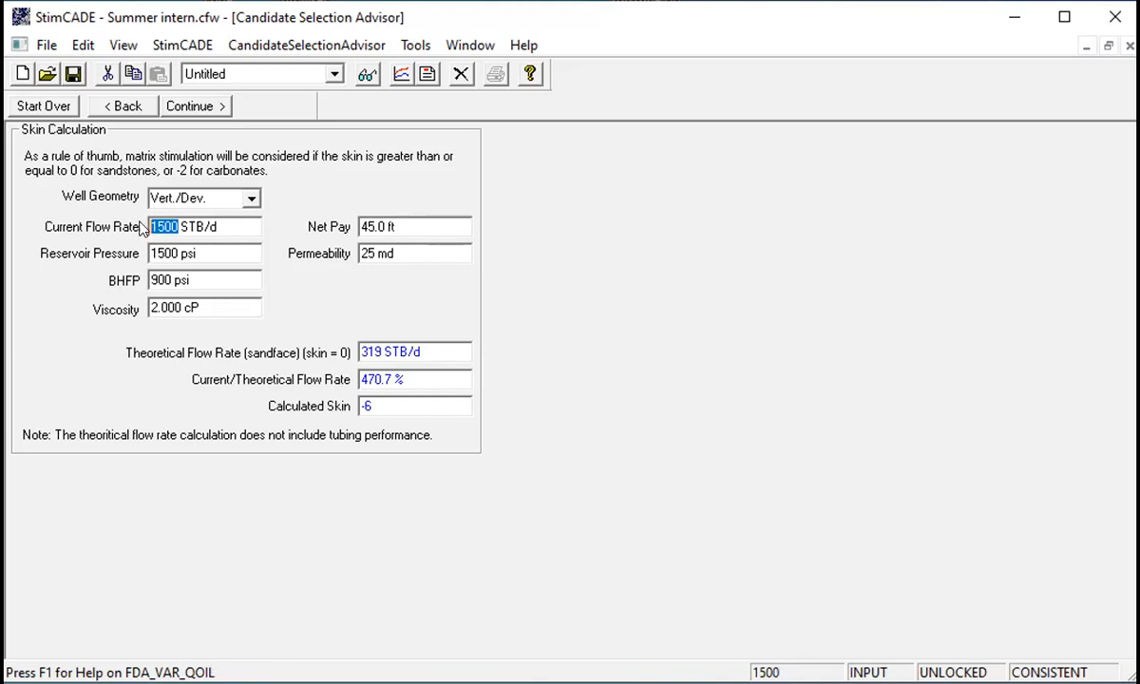
{"action": "type", "text": "150"}
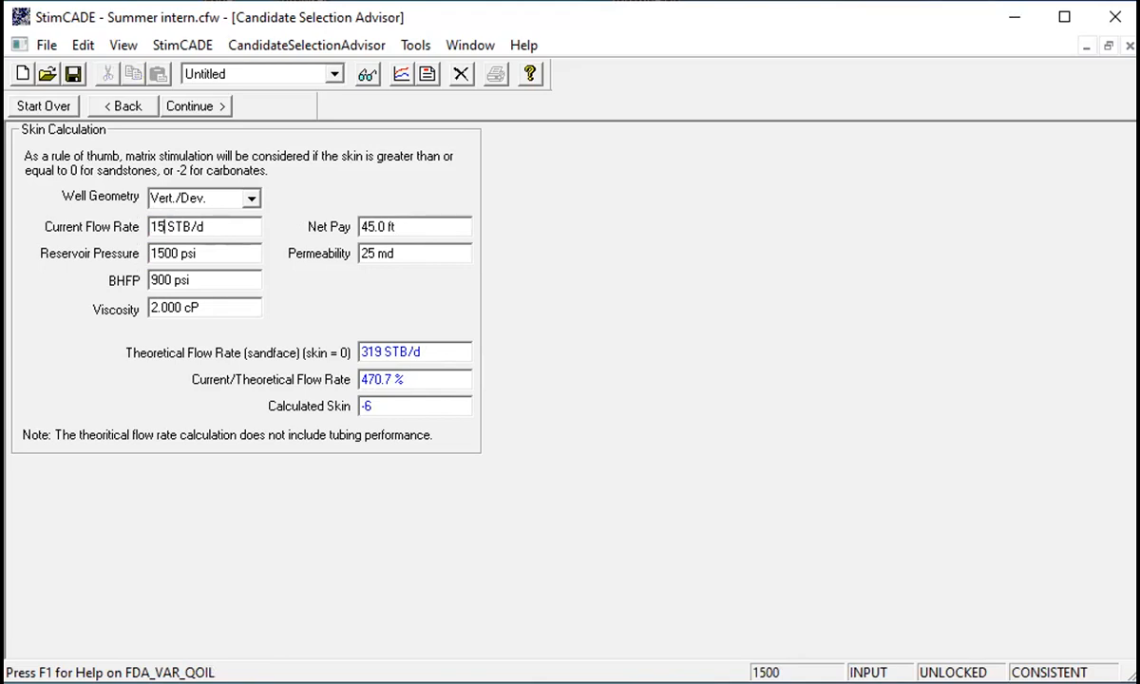
{"action": "left_click", "coordinate": [401, 222]}
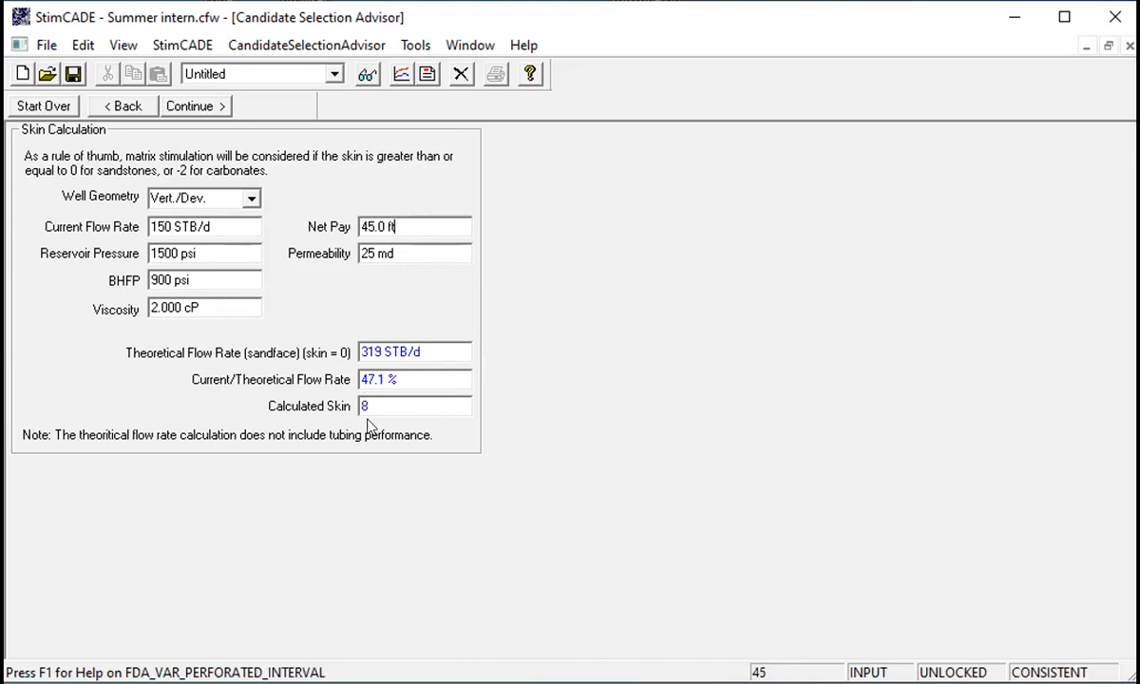
- Advance to the candidate advisor results and switch to the Formation Damage Advisor
{"action": "left_click", "coordinate": [195, 106]}
{"action": "left_click", "coordinate": [201, 97]}
{"action": "left_click", "coordinate": [202, 99]}
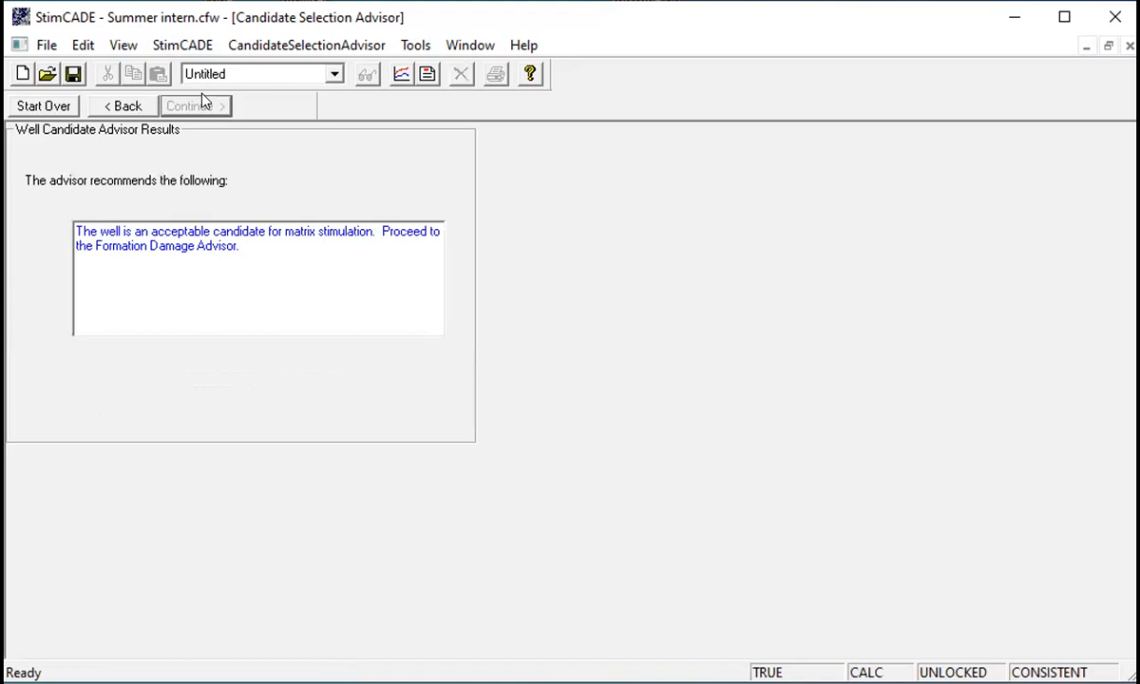
{"action": "left_click", "coordinate": [184, 46]}
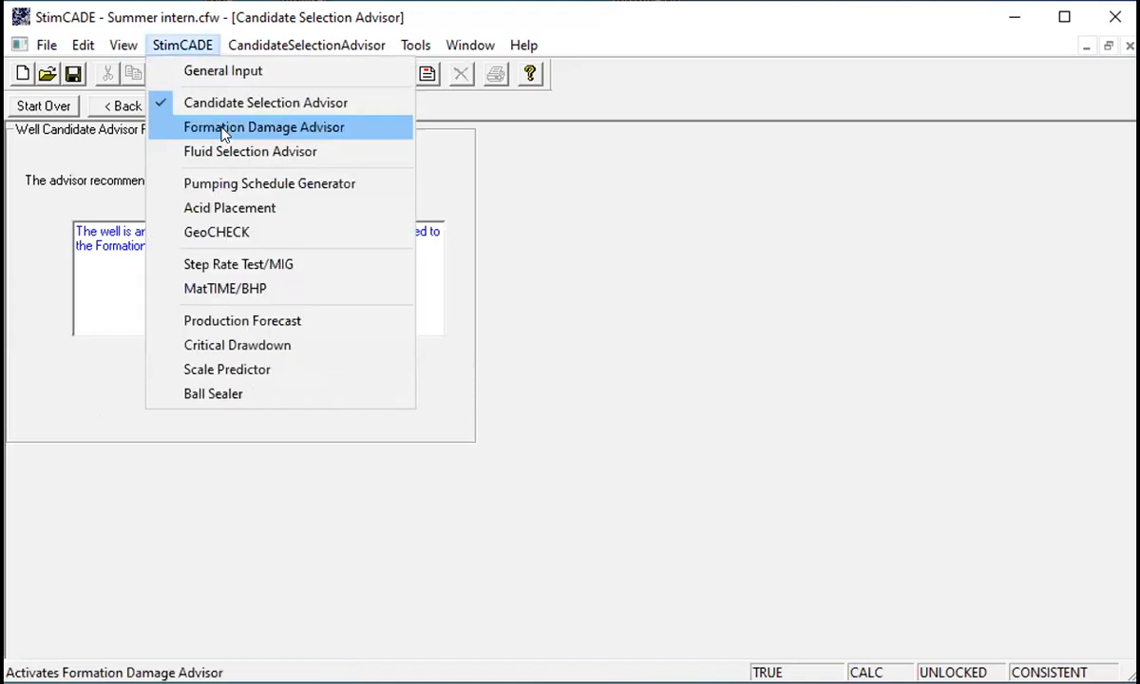
{"action": "left_click", "coordinate": [224, 133]}
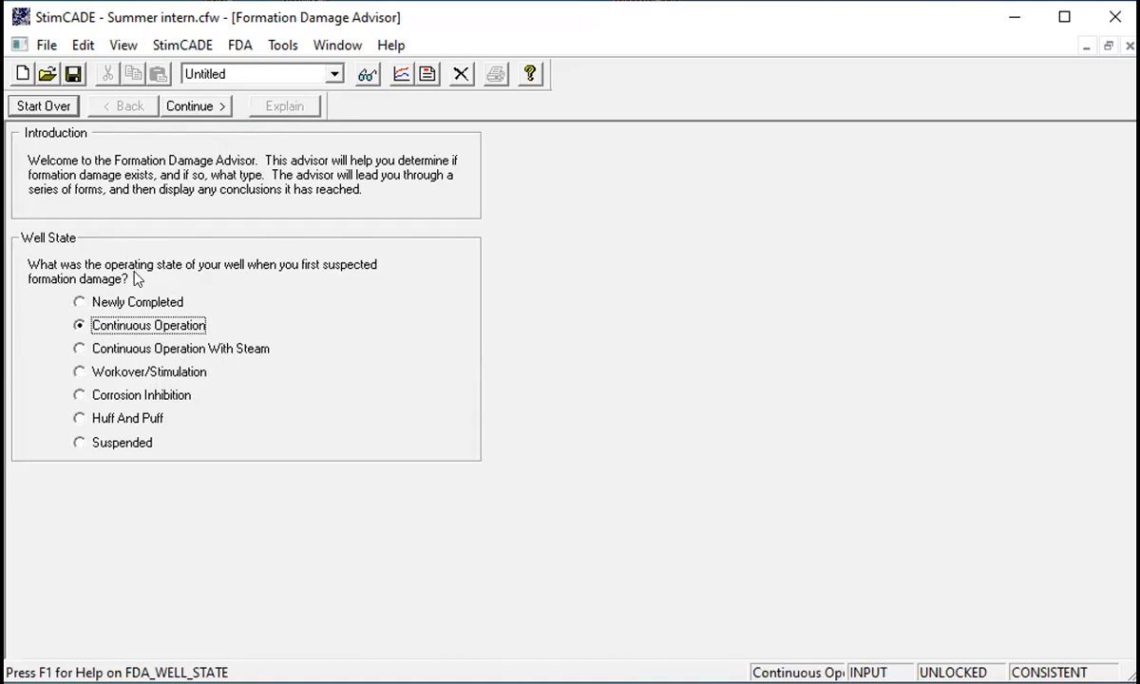
- Advance through the well state, well type, flow rate observations and mineralogy pages with the loaded answers
{"action": "left_click", "coordinate": [172, 107]}
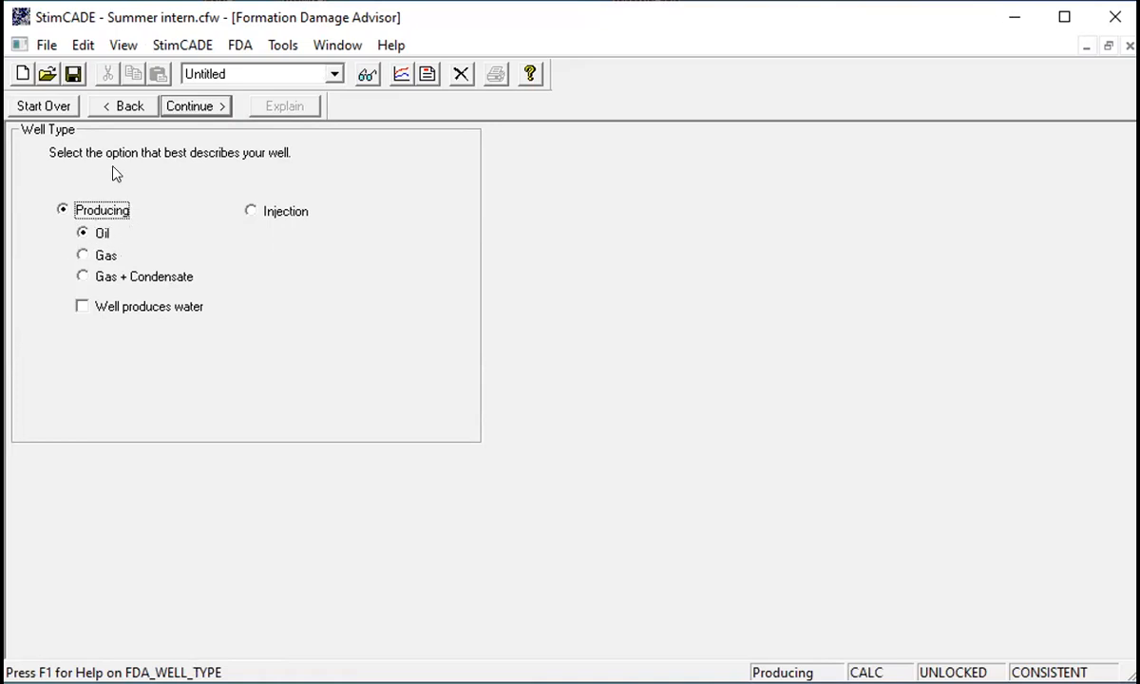
{"action": "left_click", "coordinate": [189, 106]}
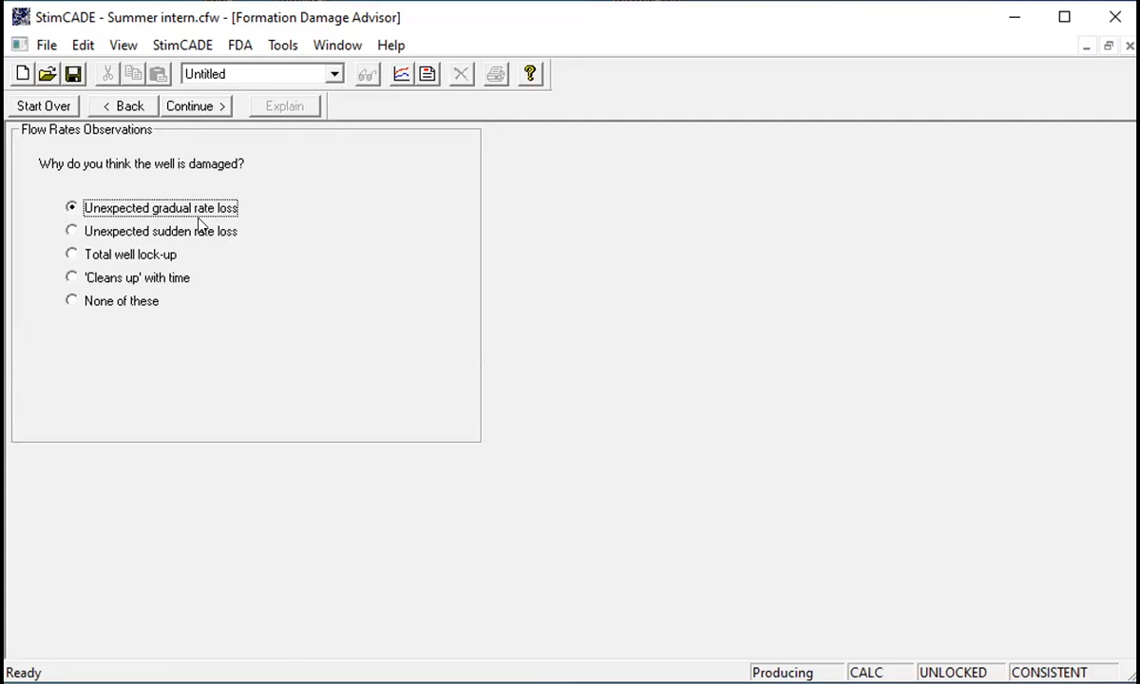
{"action": "left_click", "coordinate": [190, 106]}
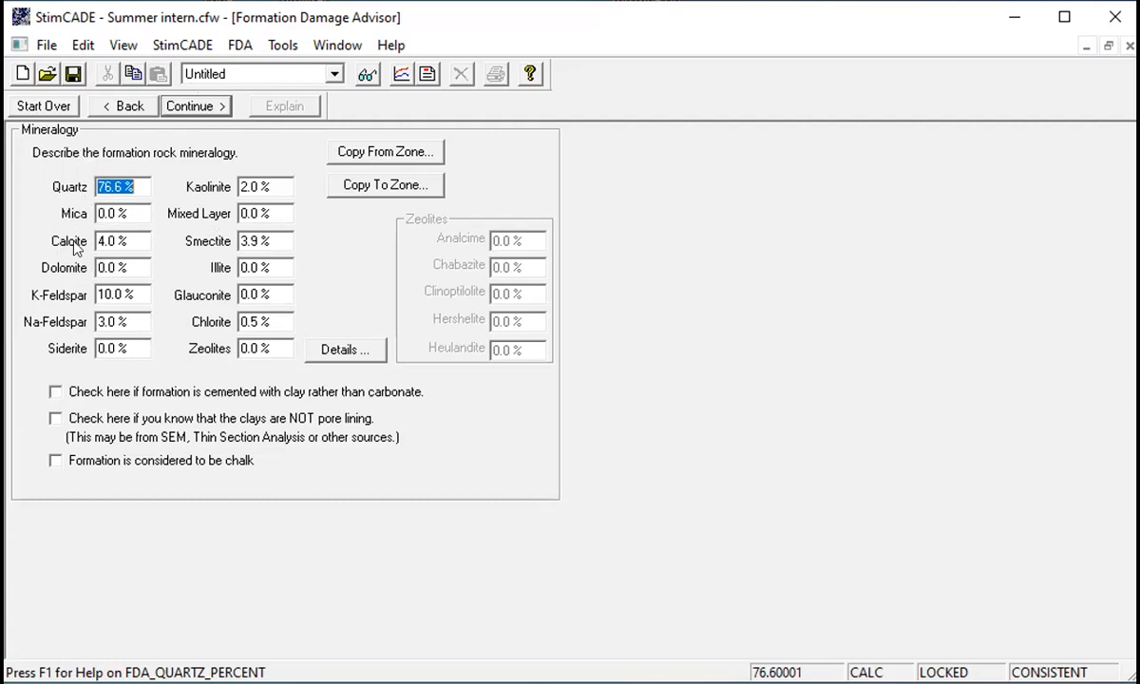
{"action": "left_click", "coordinate": [142, 188]}
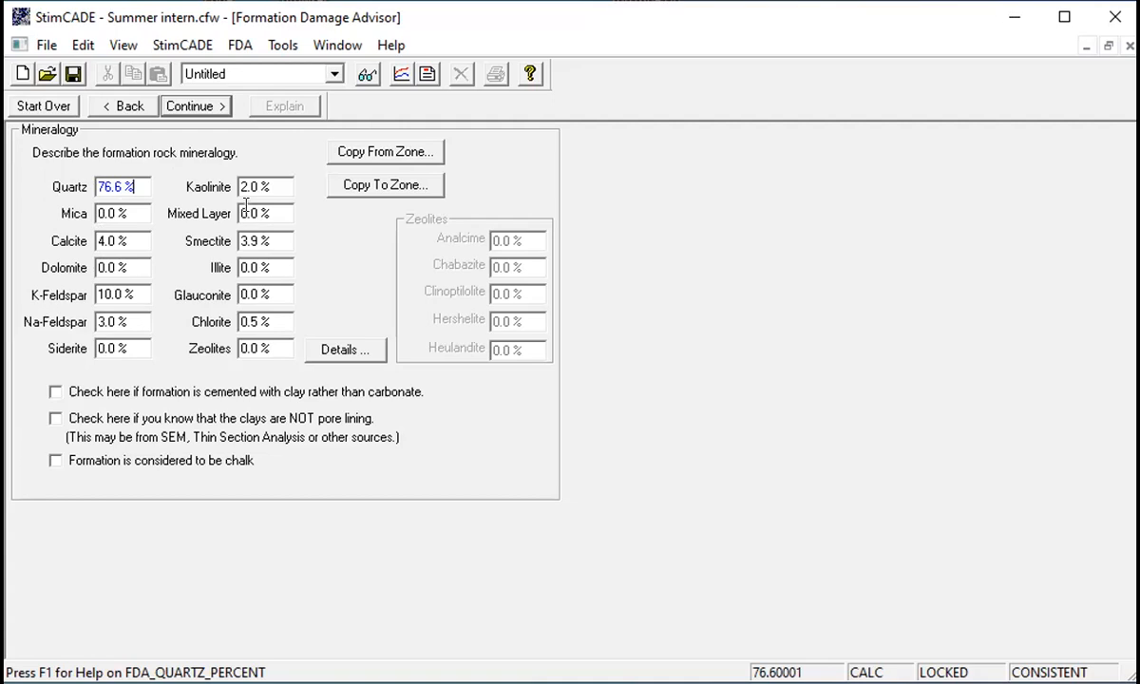
{"action": "left_click", "coordinate": [202, 108]}
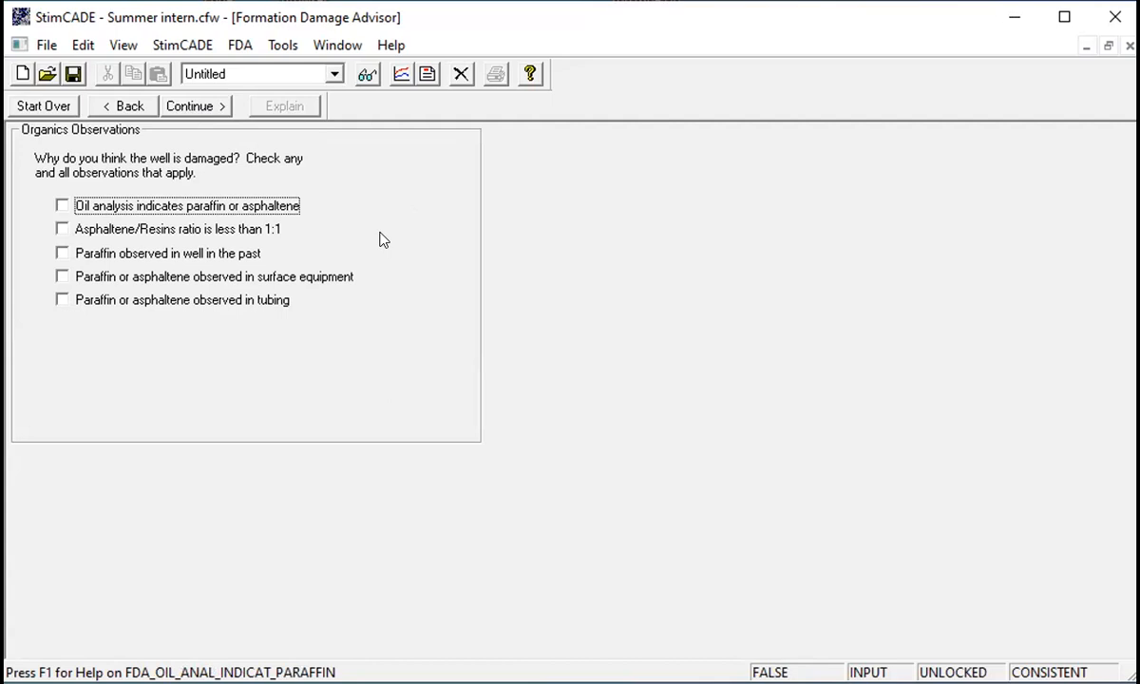
- Page back to mineralogy and forward through organics, pump-in test and production equipment pages to the well history
{"action": "left_click", "coordinate": [124, 106]}
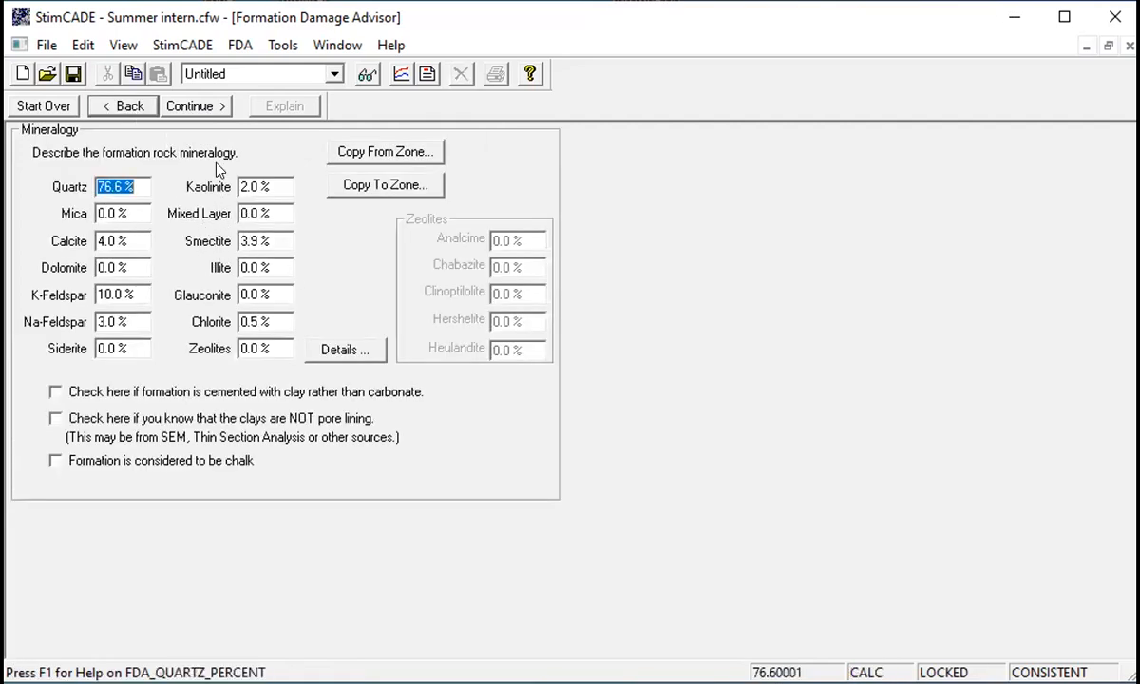
{"action": "left_click", "coordinate": [211, 105]}
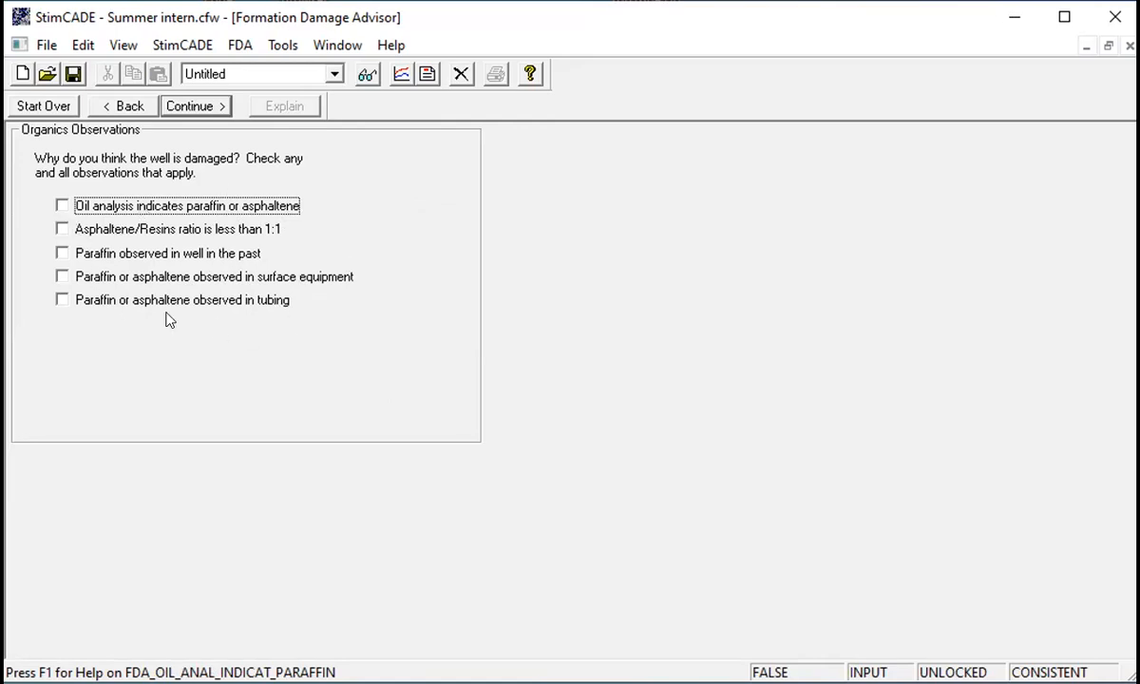
{"action": "left_click", "coordinate": [193, 108]}
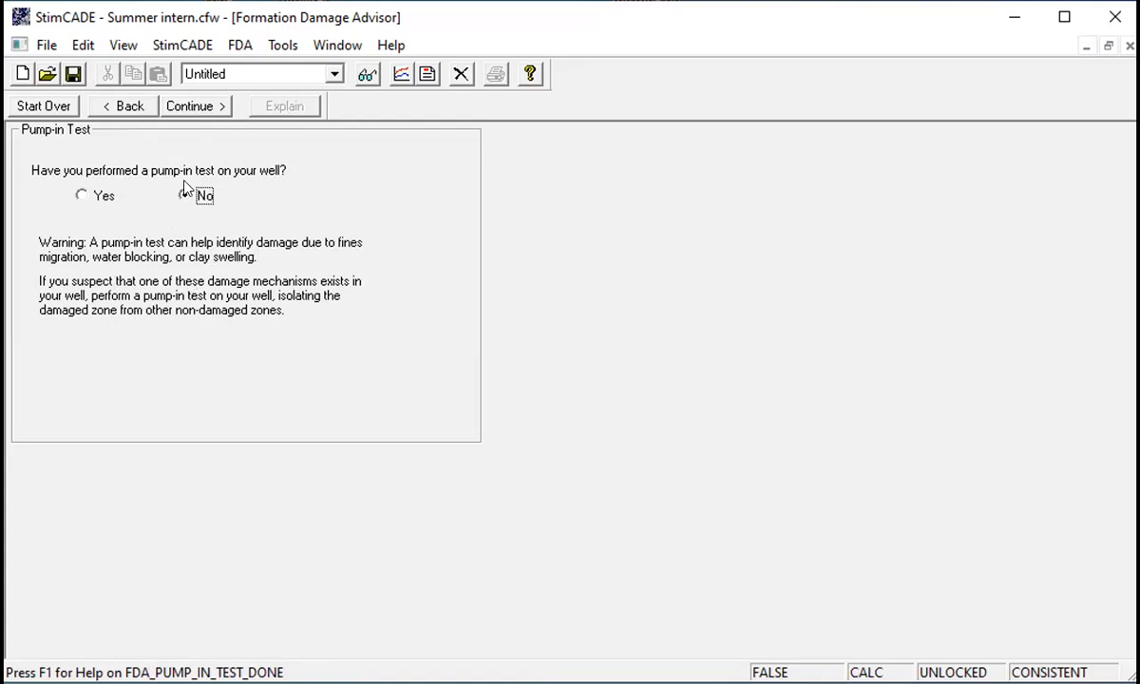
{"action": "left_click", "coordinate": [192, 107]}
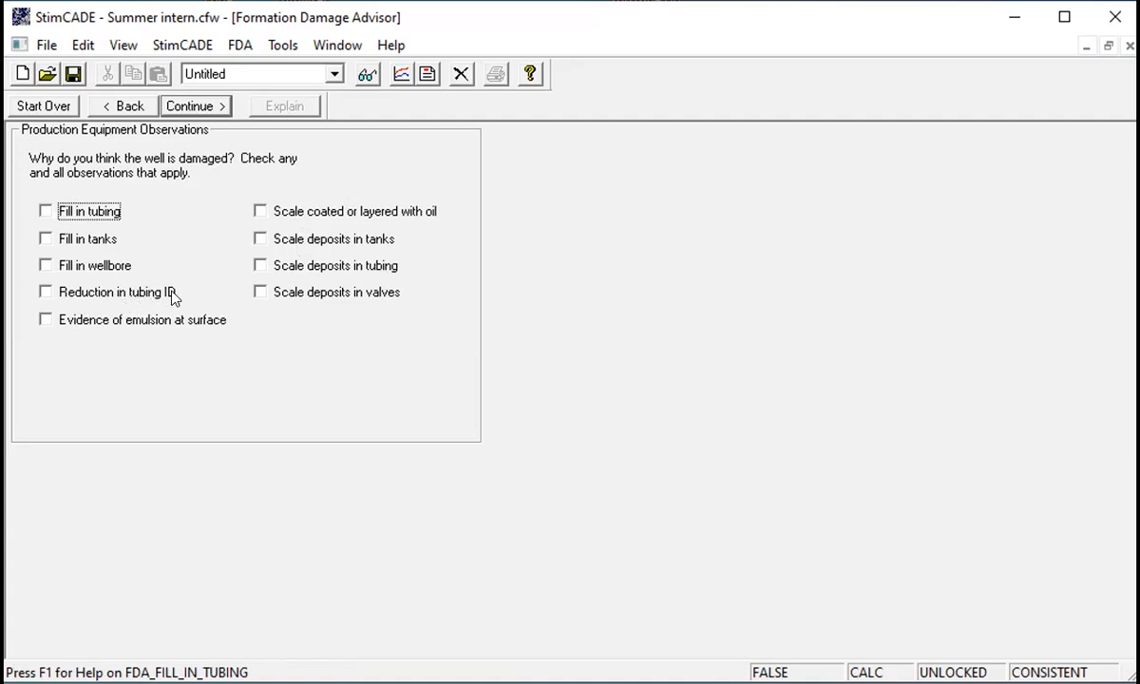
{"action": "left_click", "coordinate": [191, 106]}
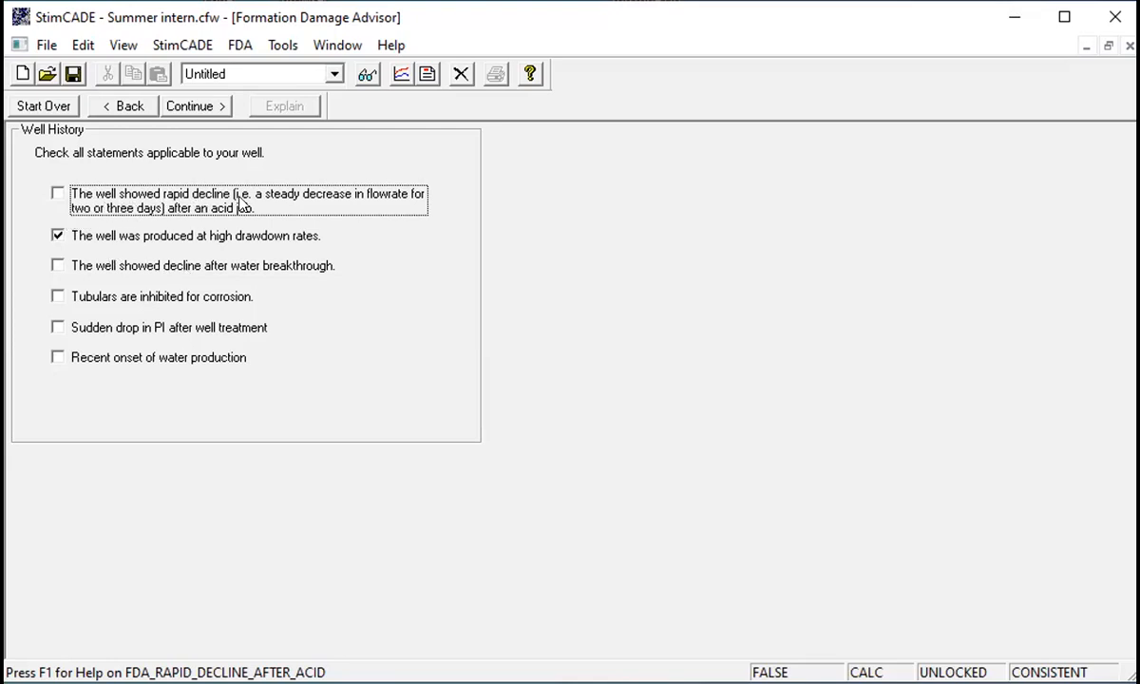
- Check that the well showed rapid decline after an acid job and continue to the damage mechanisms
{"action": "left_click", "coordinate": [57, 194]}
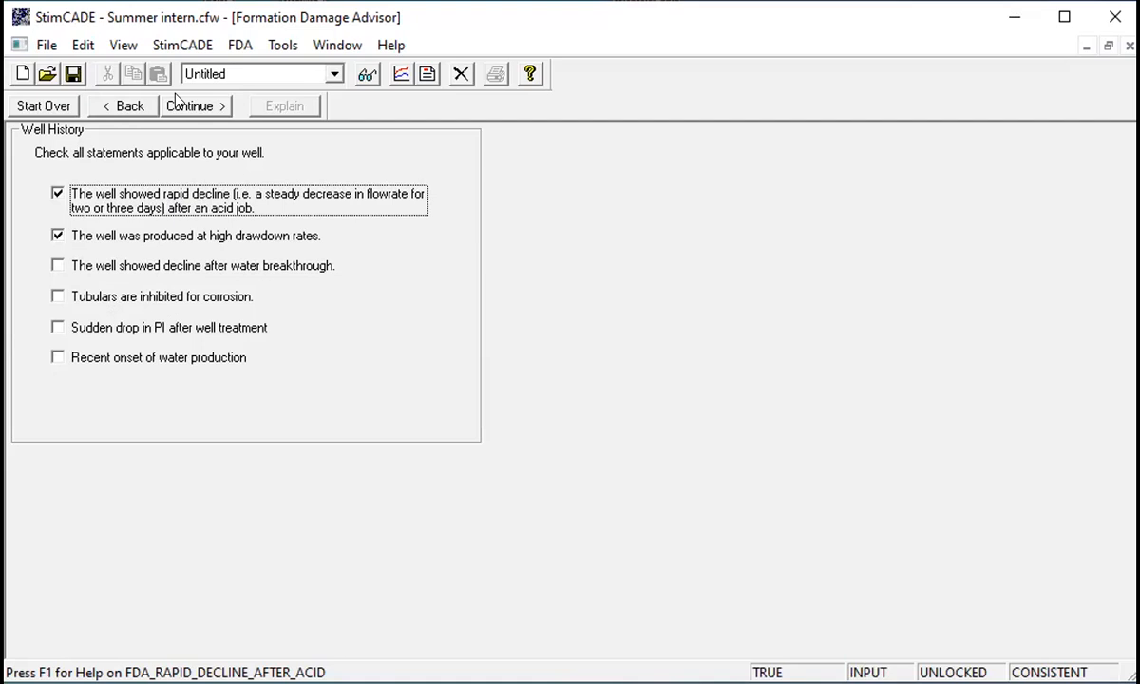
{"action": "left_click", "coordinate": [202, 105]}
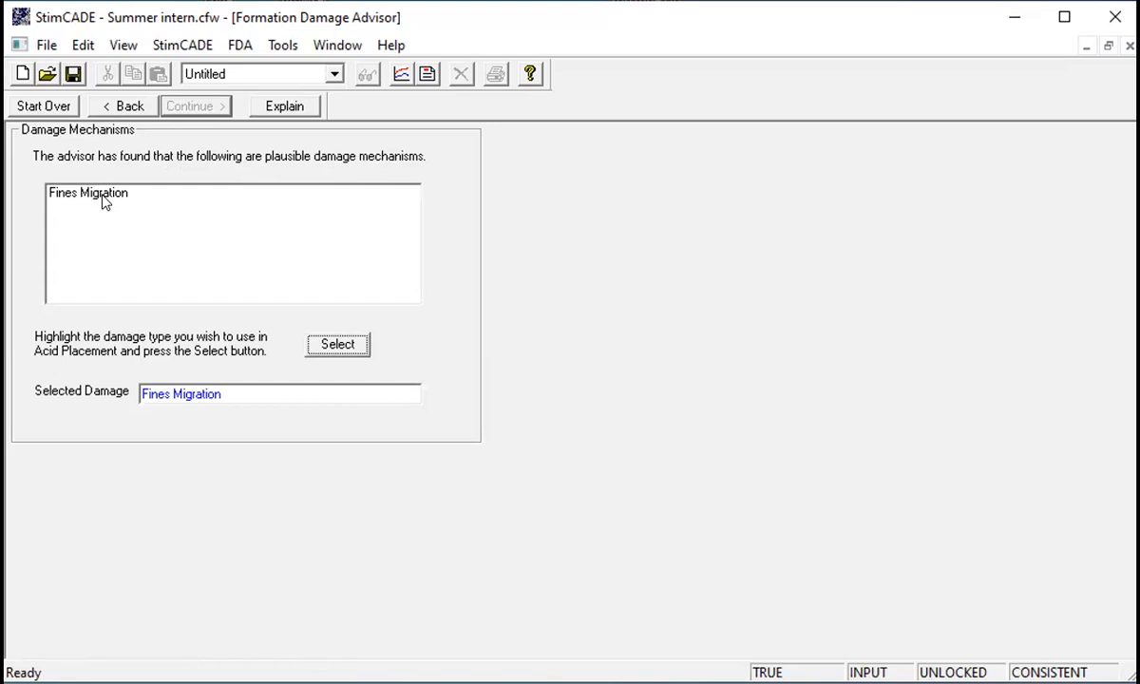
- Page back to the mineralogy page and forward again to the well history page
{"action": "left_click", "coordinate": [106, 110]}
{"action": "left_click", "coordinate": [106, 111]}
{"action": "left_click", "coordinate": [106, 110]}
{"action": "left_click", "coordinate": [106, 110]}
{"action": "left_click", "coordinate": [104, 111]}
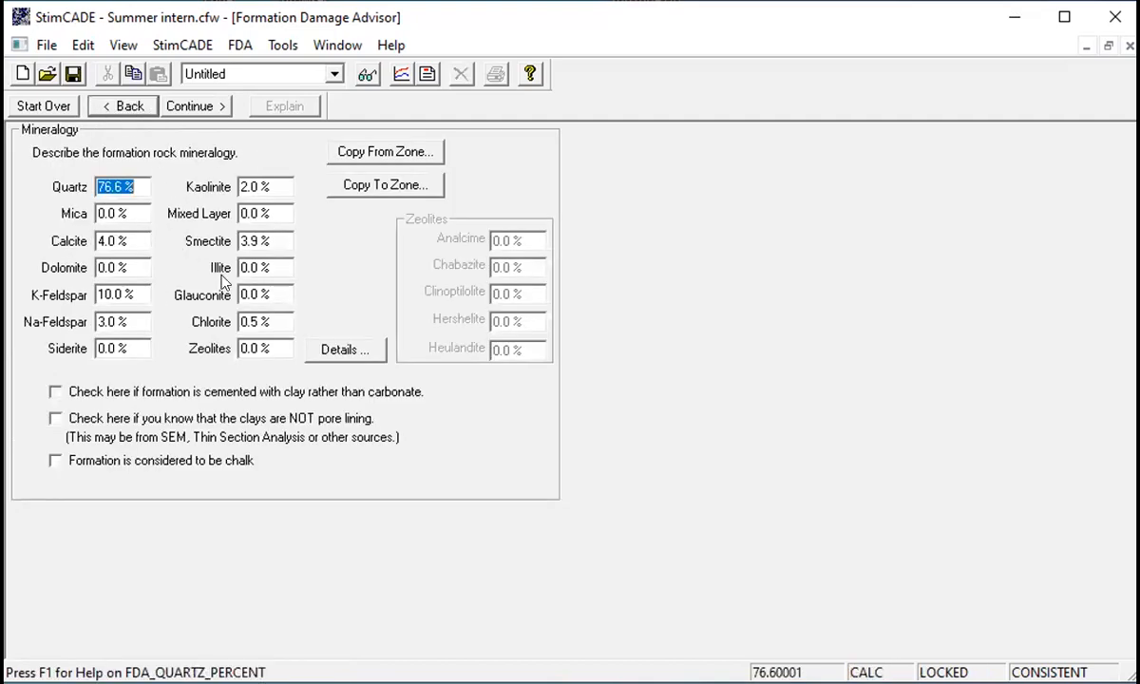
{"action": "left_click", "coordinate": [210, 109]}
{"action": "left_click", "coordinate": [210, 109]}
{"action": "left_click", "coordinate": [210, 109]}
{"action": "left_click", "coordinate": [210, 109]}
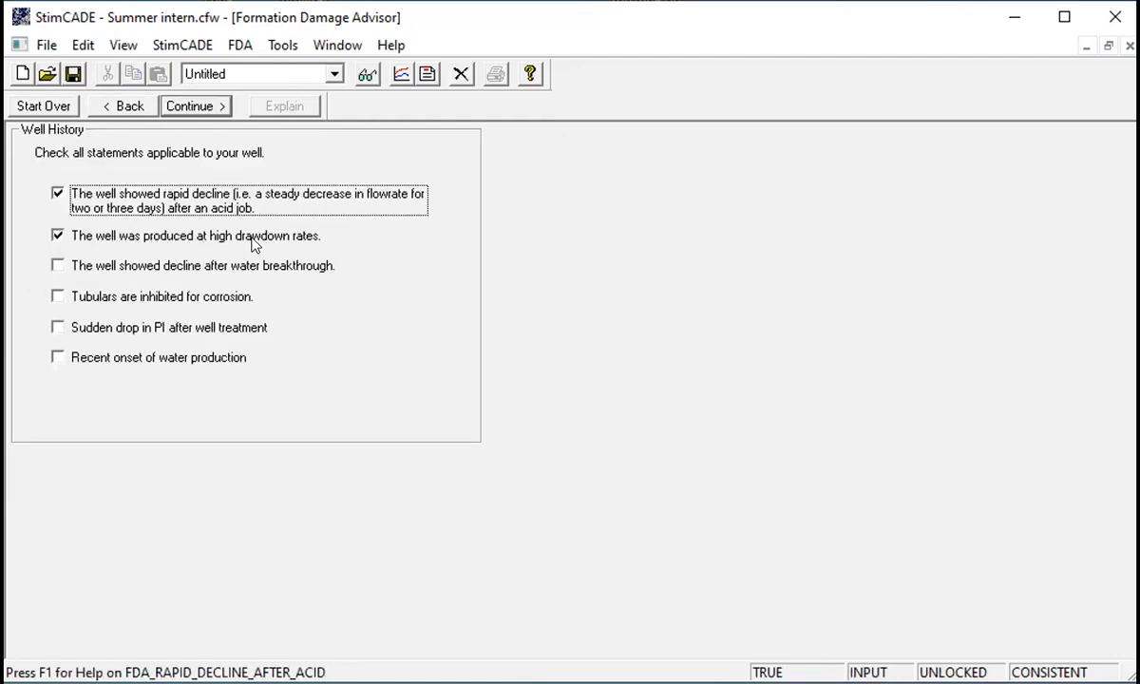
- Page back to the organics observations and forward again to the damage mechanisms results
{"action": "left_click", "coordinate": [112, 111]}
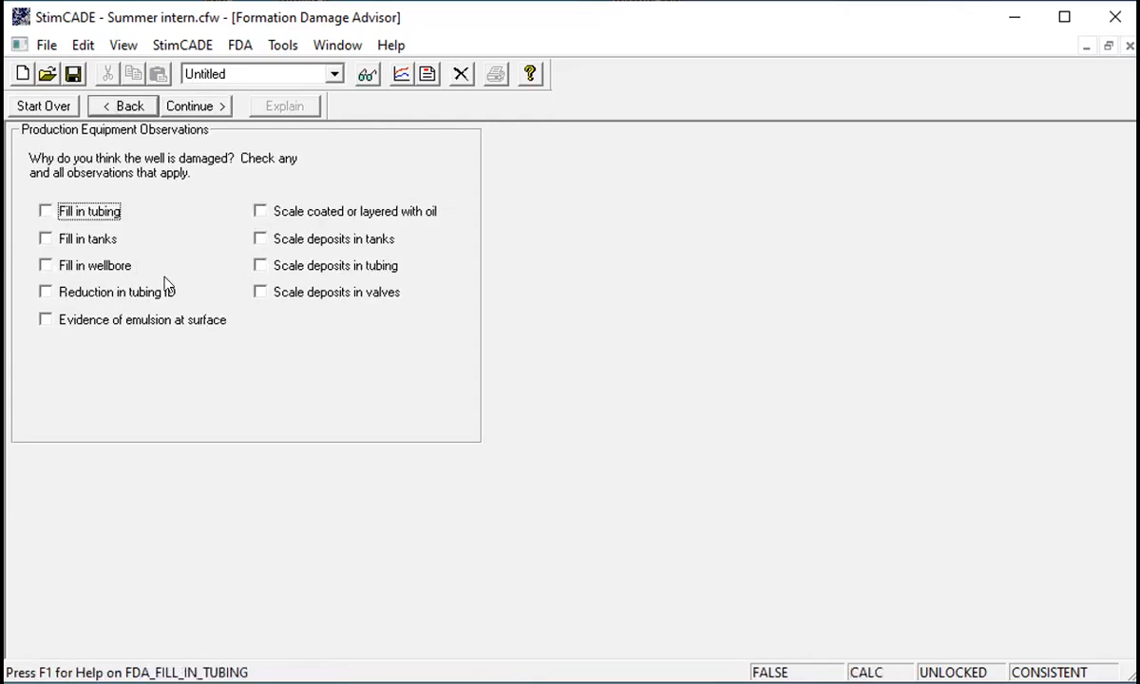
{"action": "left_click", "coordinate": [118, 106]}
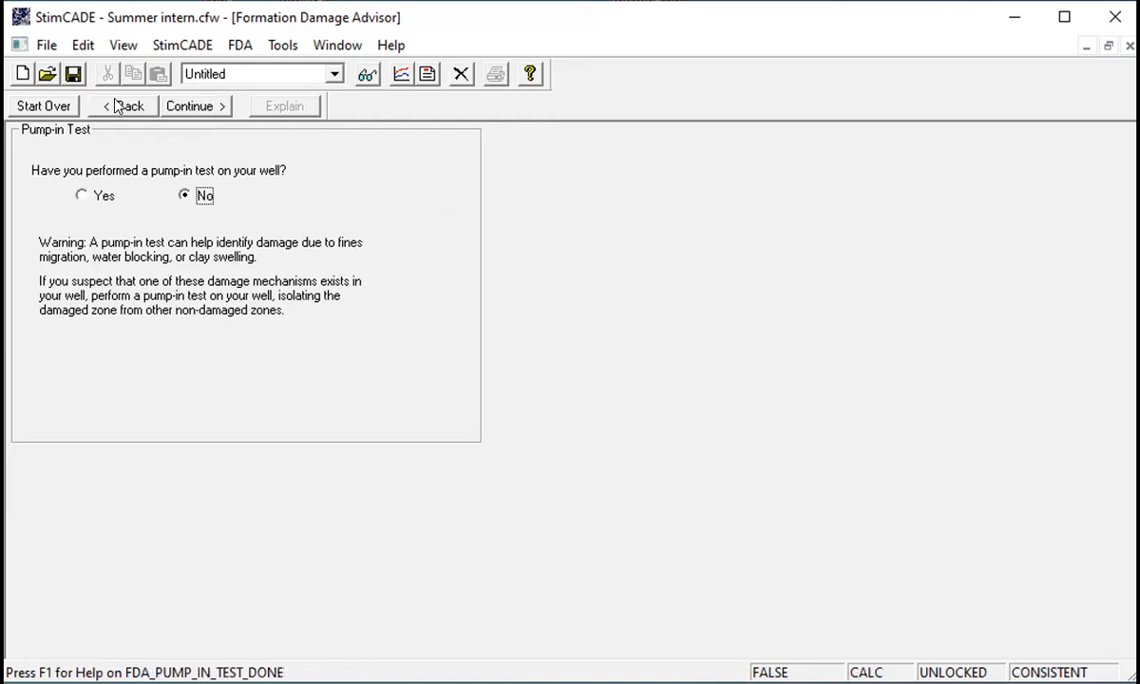
{"action": "left_click", "coordinate": [116, 105]}
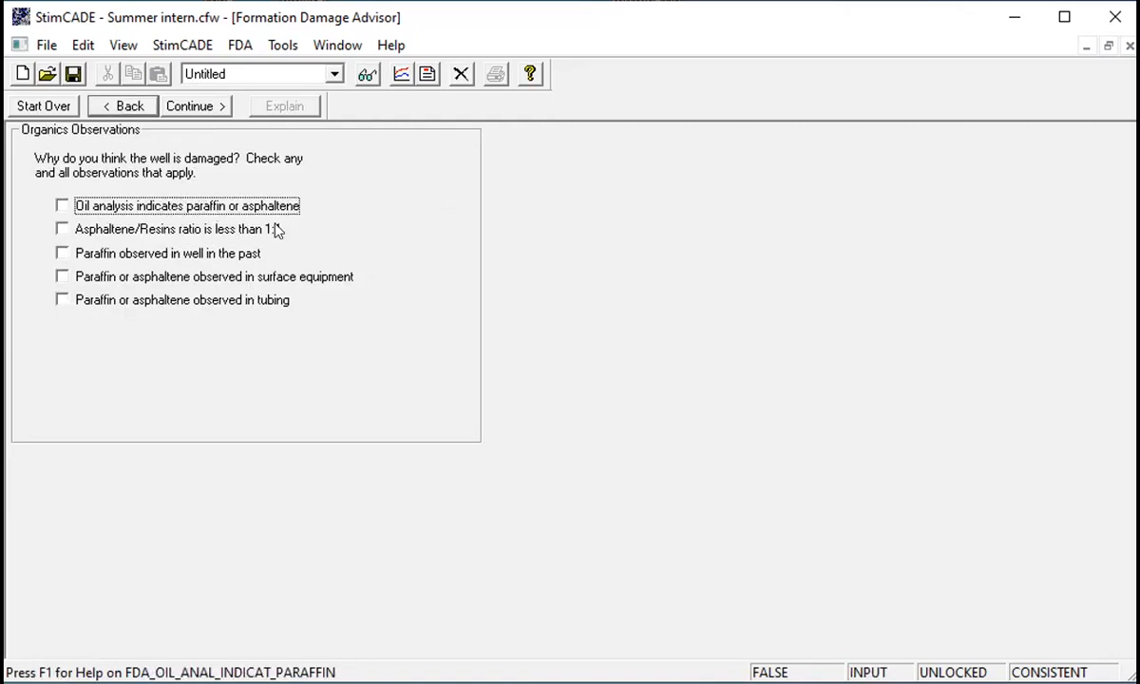
{"action": "left_click", "coordinate": [196, 106]}
{"action": "left_click", "coordinate": [203, 104]}
{"action": "left_click", "coordinate": [204, 104]}
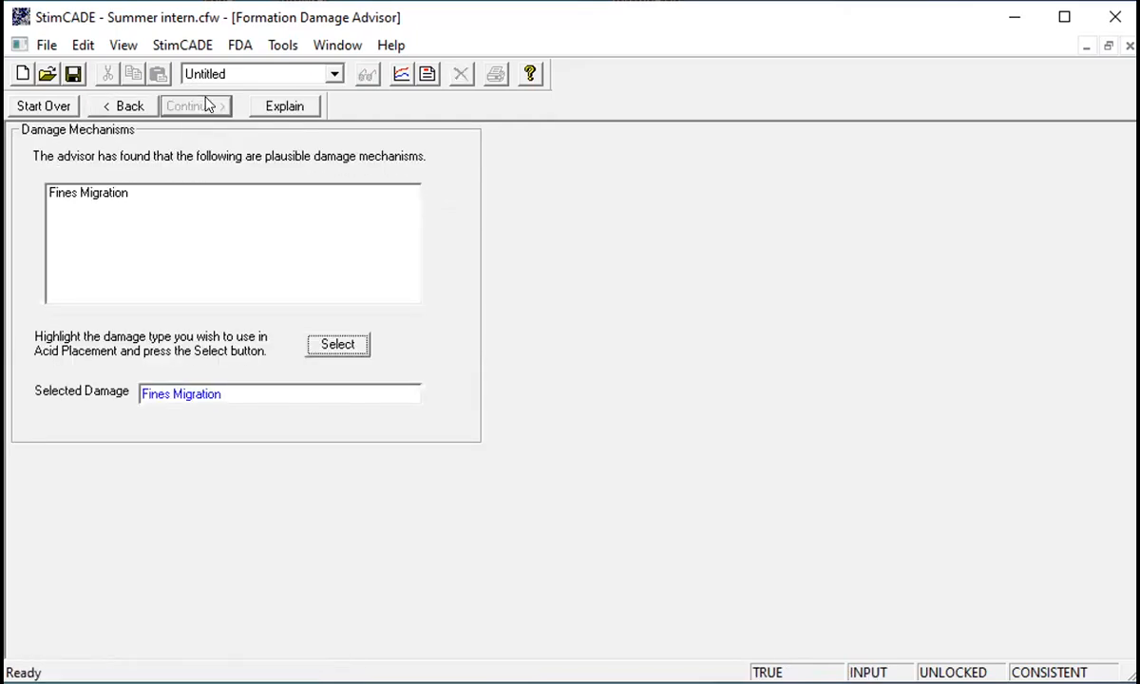
- View the explanation for the fines migration result and select Fines Migration as the damage for Acid Placement
{"action": "left_click", "coordinate": [274, 107]}
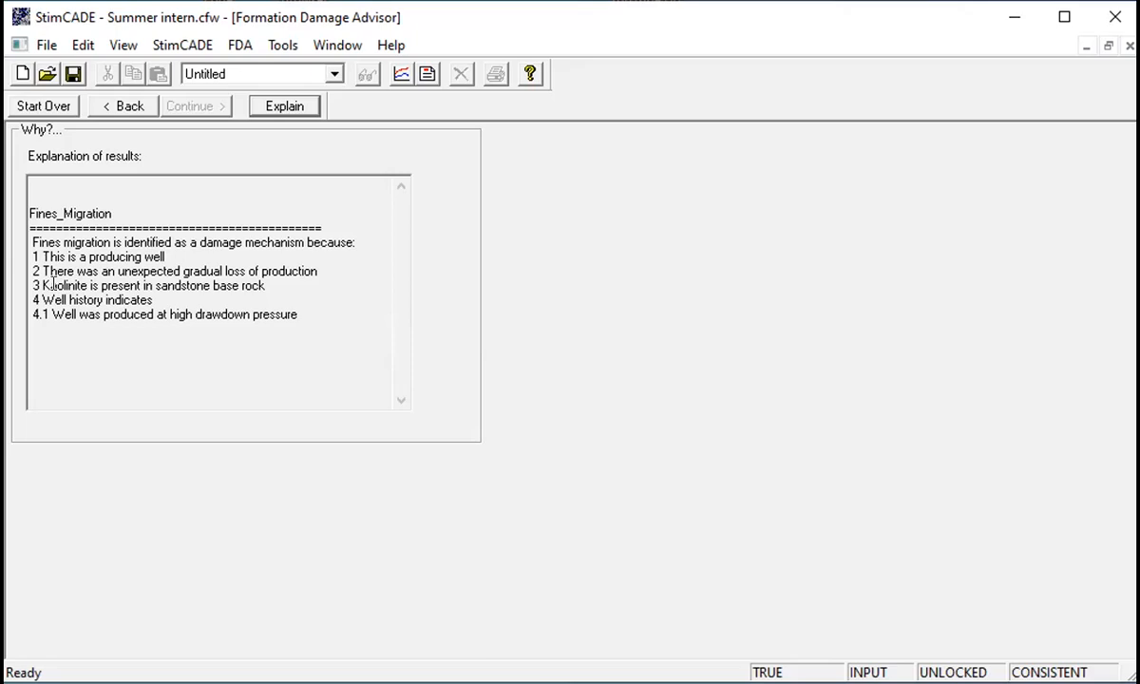
{"action": "left_click", "coordinate": [129, 101]}
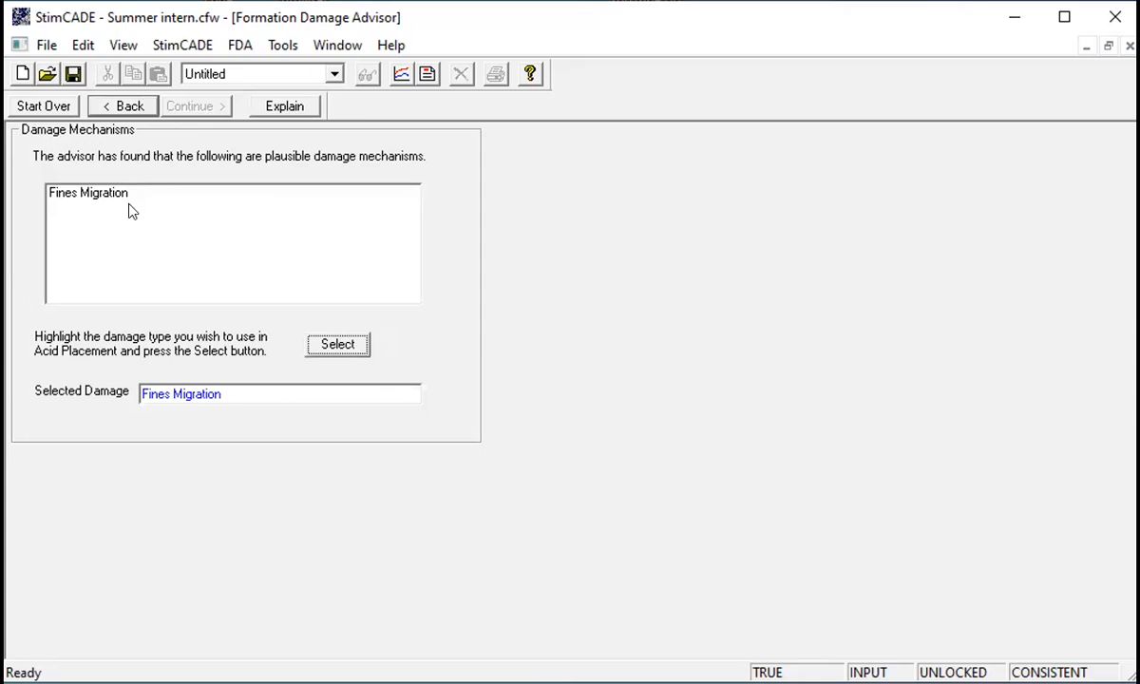
{"action": "left_click", "coordinate": [84, 197]}
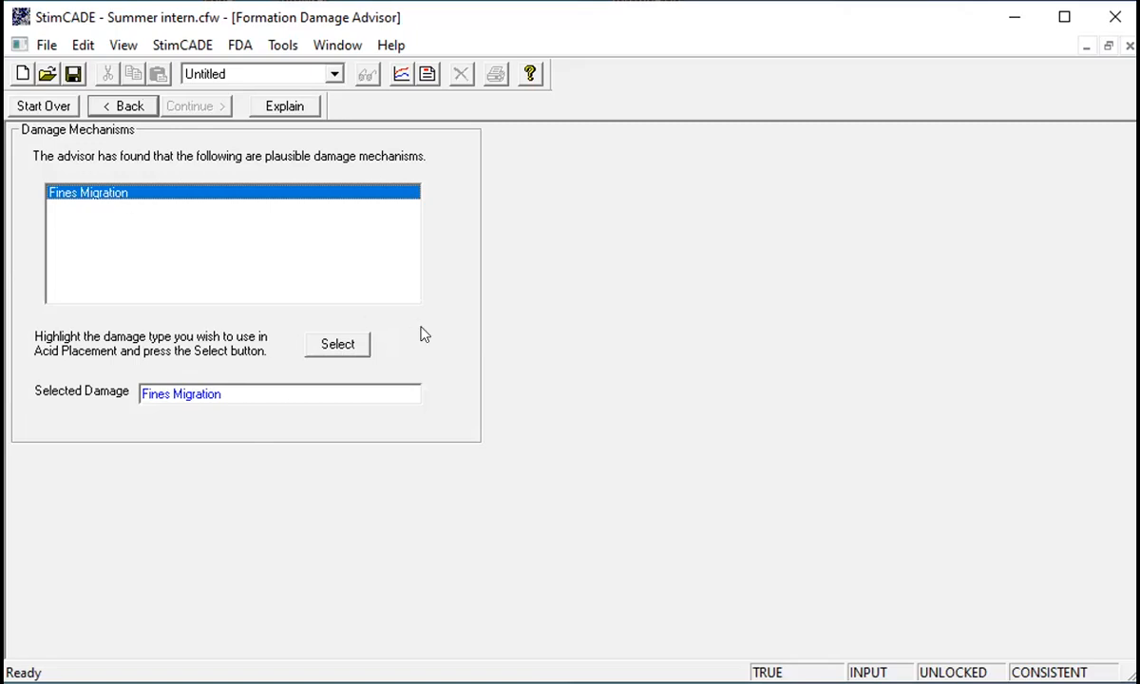
{"action": "left_click", "coordinate": [334, 346]}
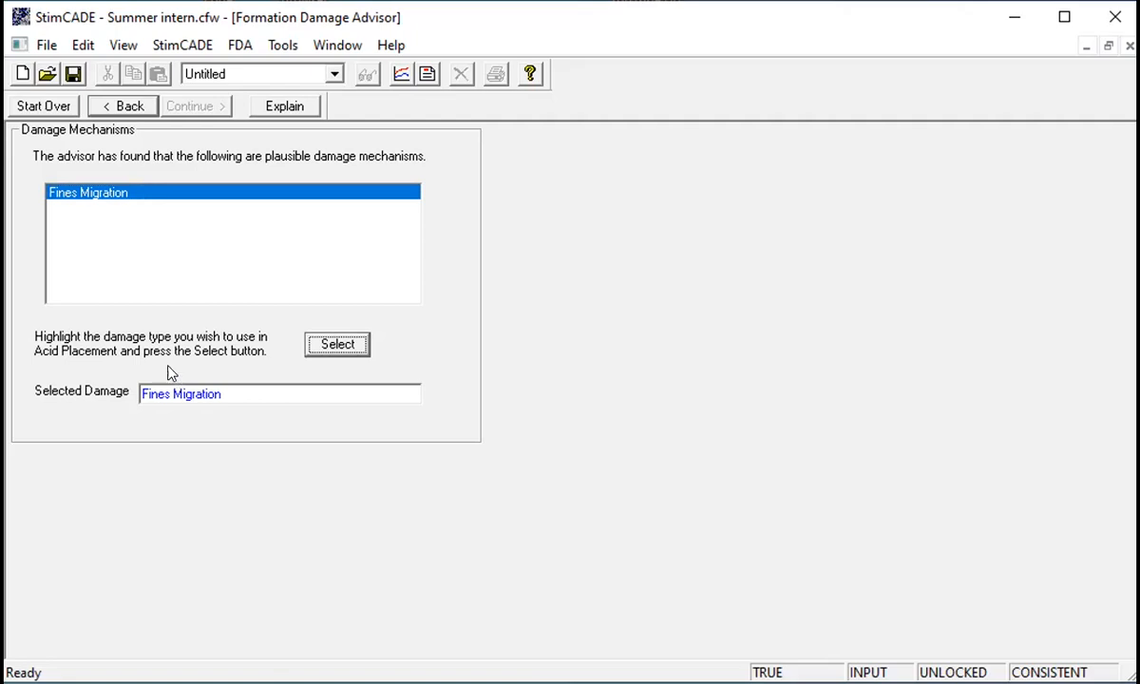
- Open the Fluid Selection Advisor and set the secondary damage type to Clay Swelling
{"action": "left_click", "coordinate": [185, 45]}
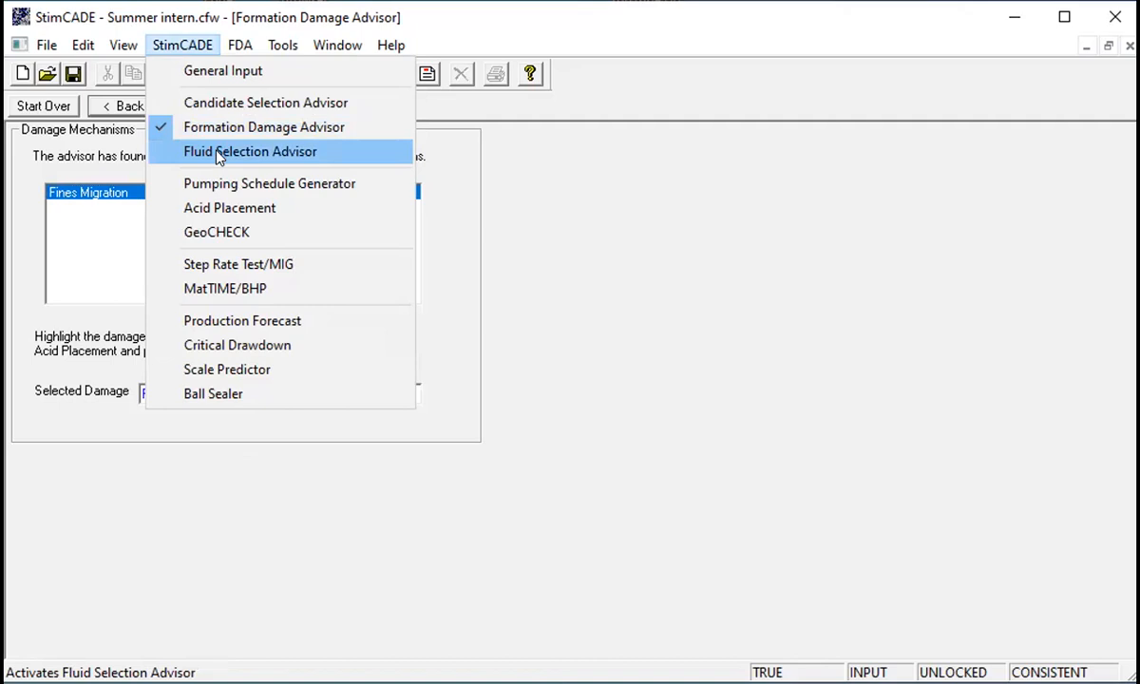
{"action": "left_click", "coordinate": [218, 153]}
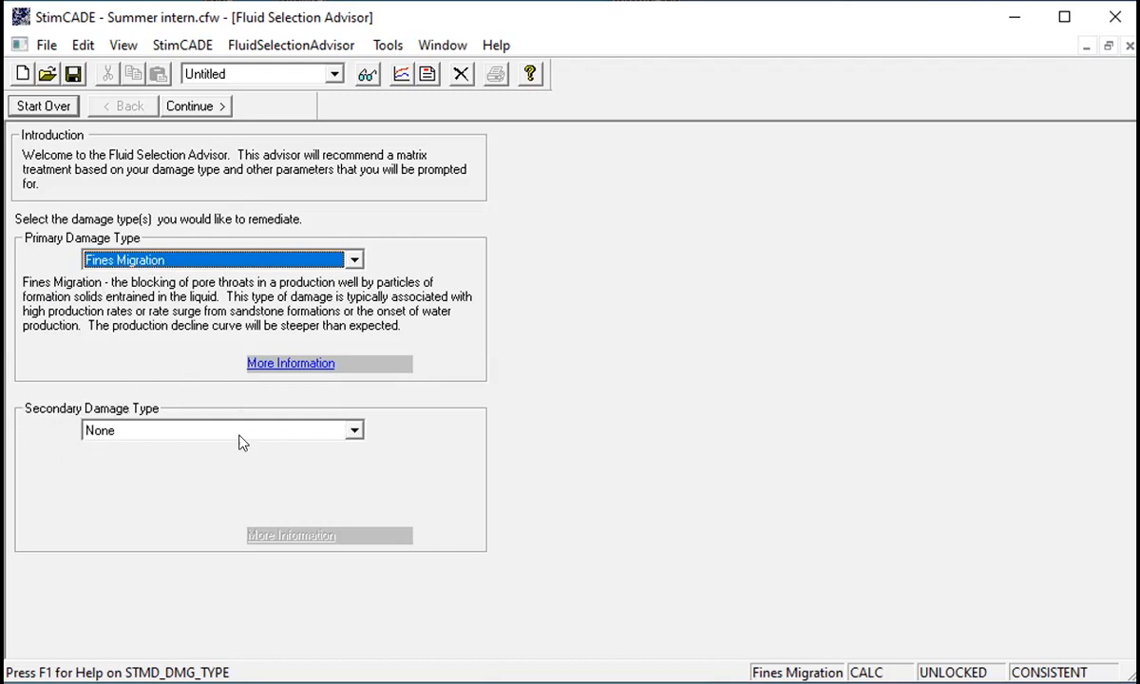
{"action": "left_click", "coordinate": [353, 428]}
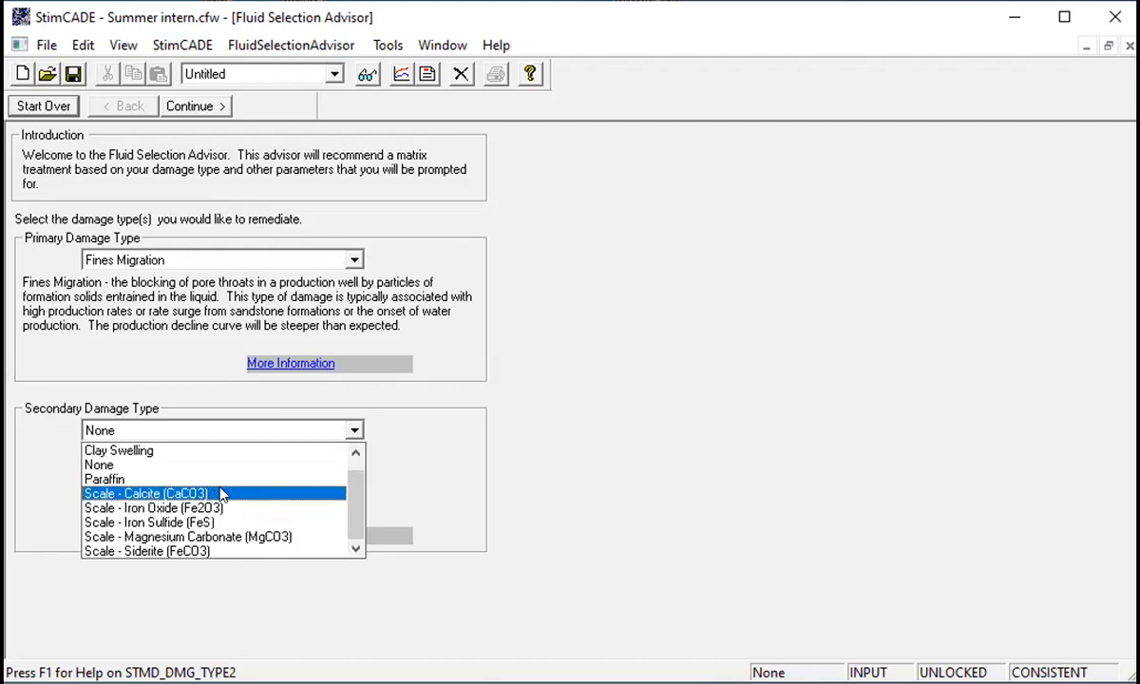
{"action": "left_click", "coordinate": [211, 450]}
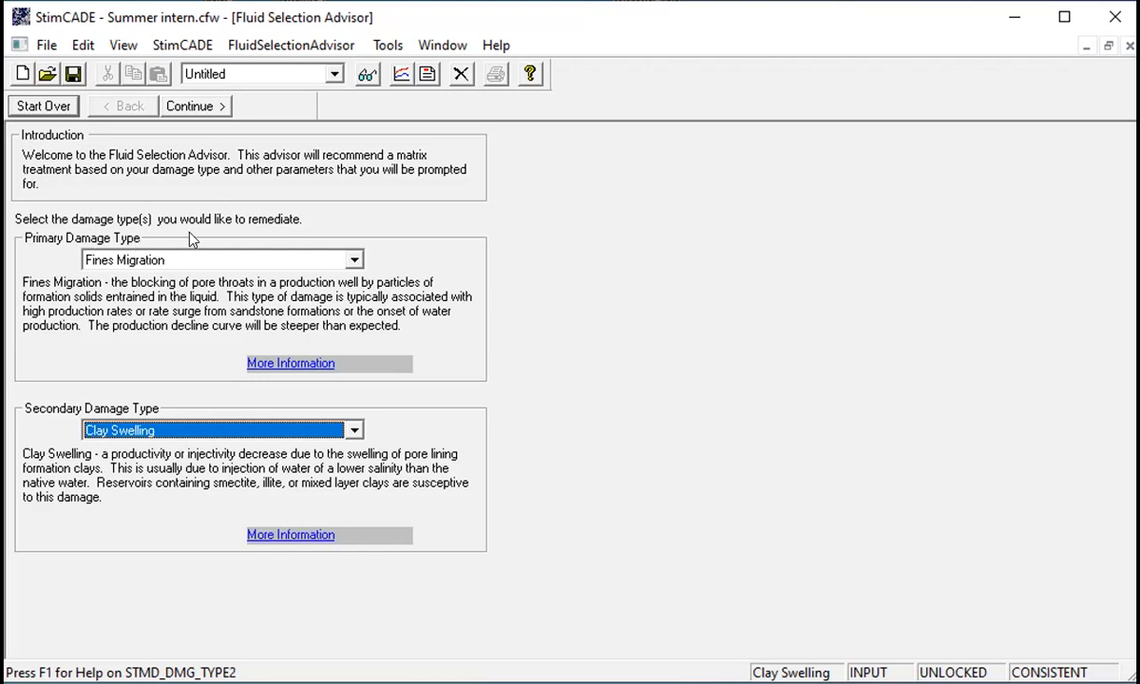
- Continue past the mineralogy and completion type pages with the loaded values
{"action": "left_click", "coordinate": [190, 105]}
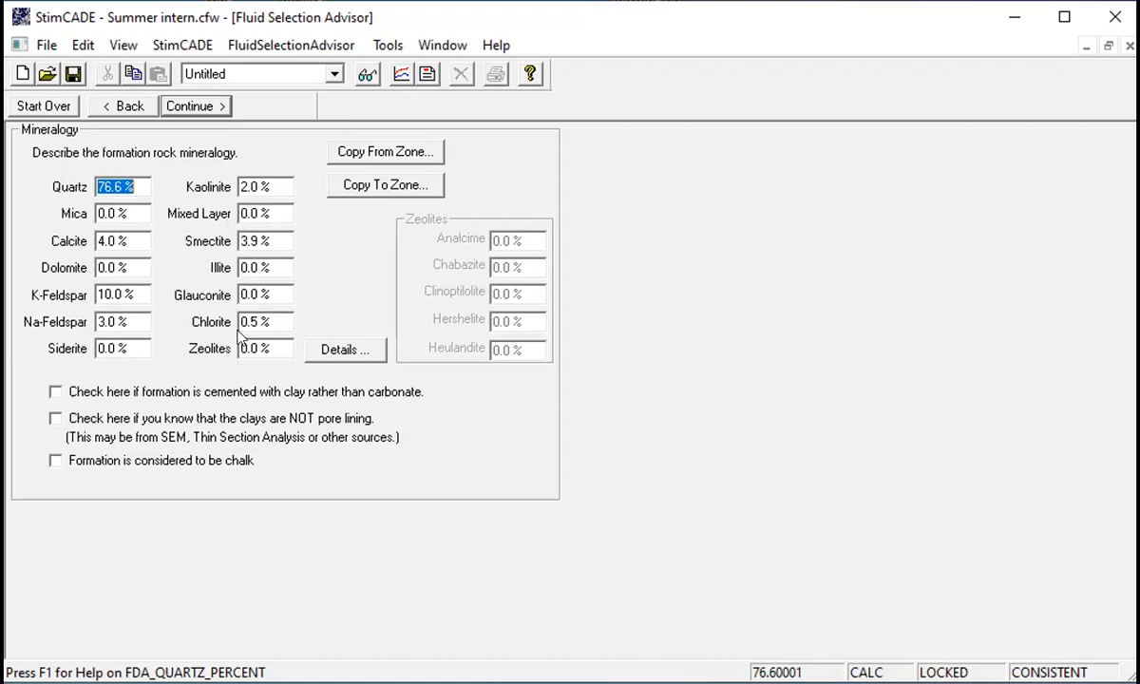
{"action": "left_click", "coordinate": [210, 104]}
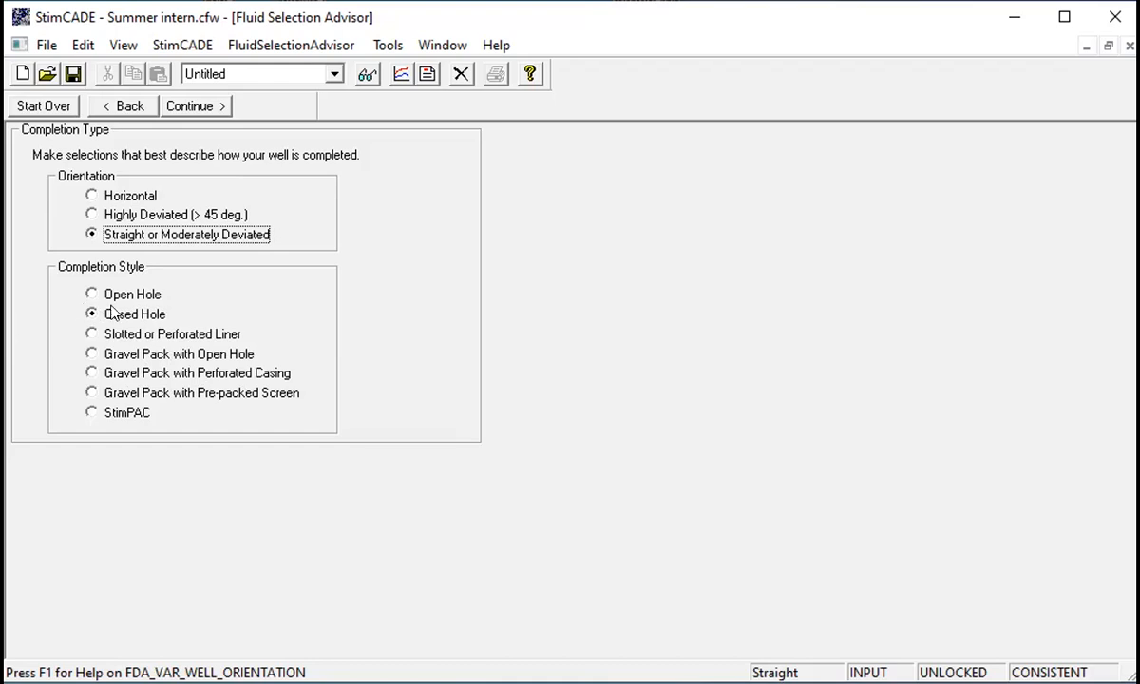
{"action": "left_click", "coordinate": [209, 107]}
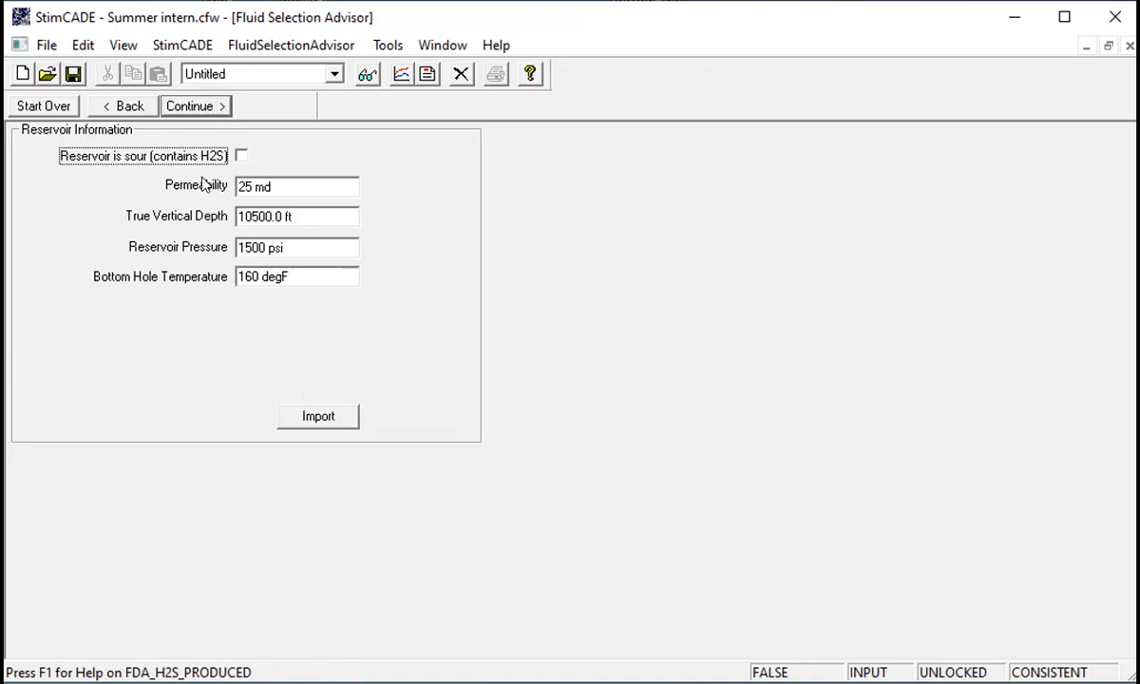
- Set the true vertical depth to 9600.0 ft on the reservoir information page and continue
{"action": "left_click", "coordinate": [265, 211]}
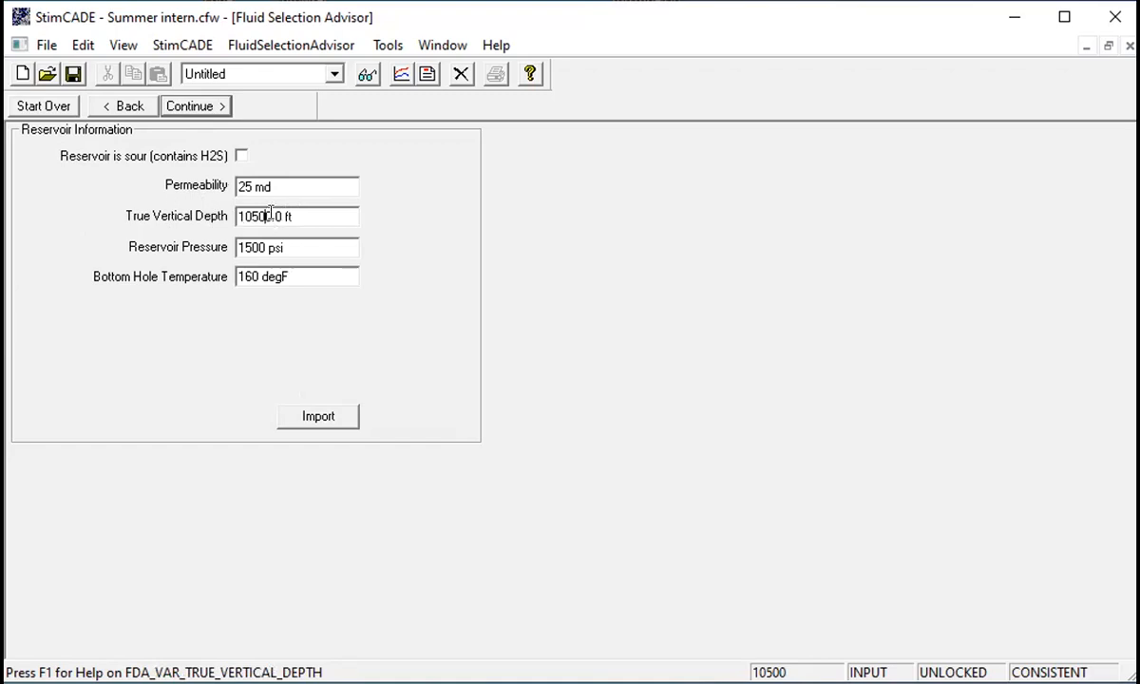
{"action": "key", "text": "BackSpace"}
{"action": "key", "text": "BackSpace"}
{"action": "key", "text": "BackSpace"}
{"action": "key", "text": "BackSpace"}
{"action": "key", "text": "BackSpace"}
{"action": "type", "text": "."}
{"action": "type", "text": "96"}
{"action": "type", "text": "00"}
{"action": "left_click", "coordinate": [288, 246]}
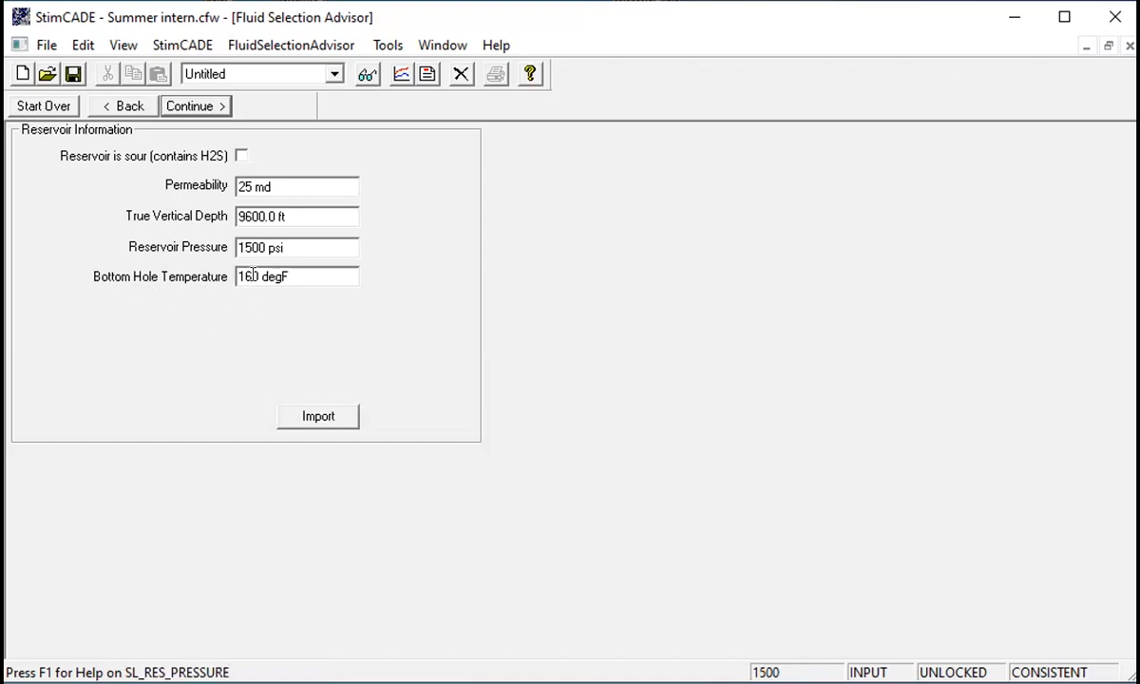
{"action": "left_click_drag", "start_coordinate": [261, 276], "coordinate": [245, 276]}
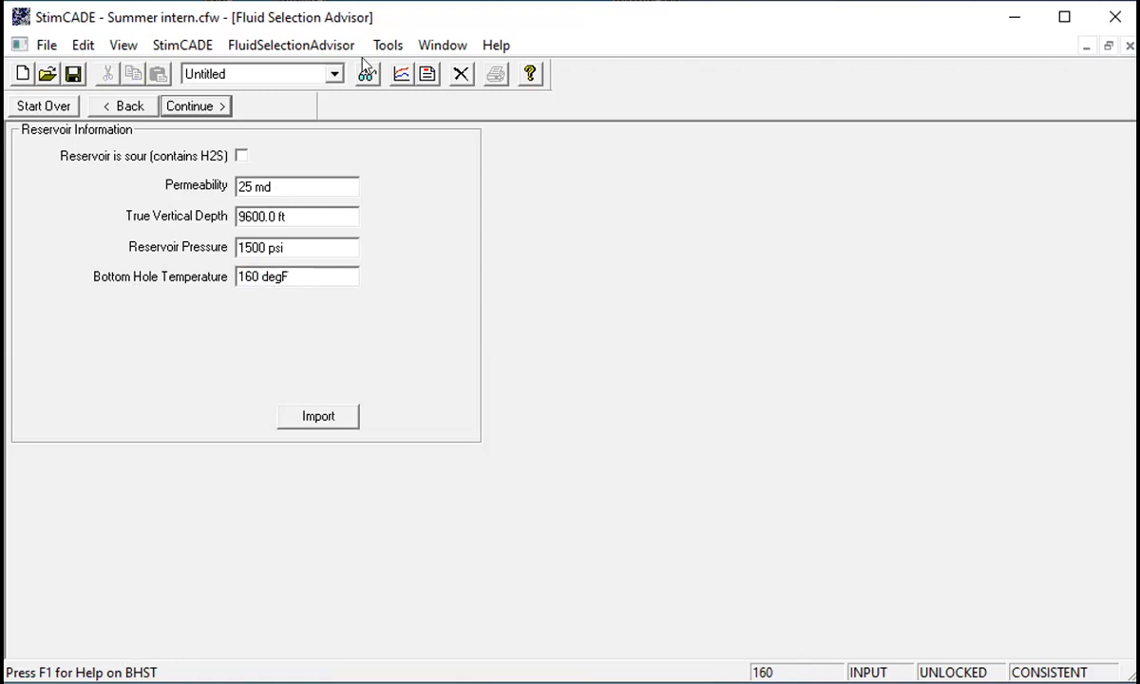
{"action": "left_click", "coordinate": [190, 107]}
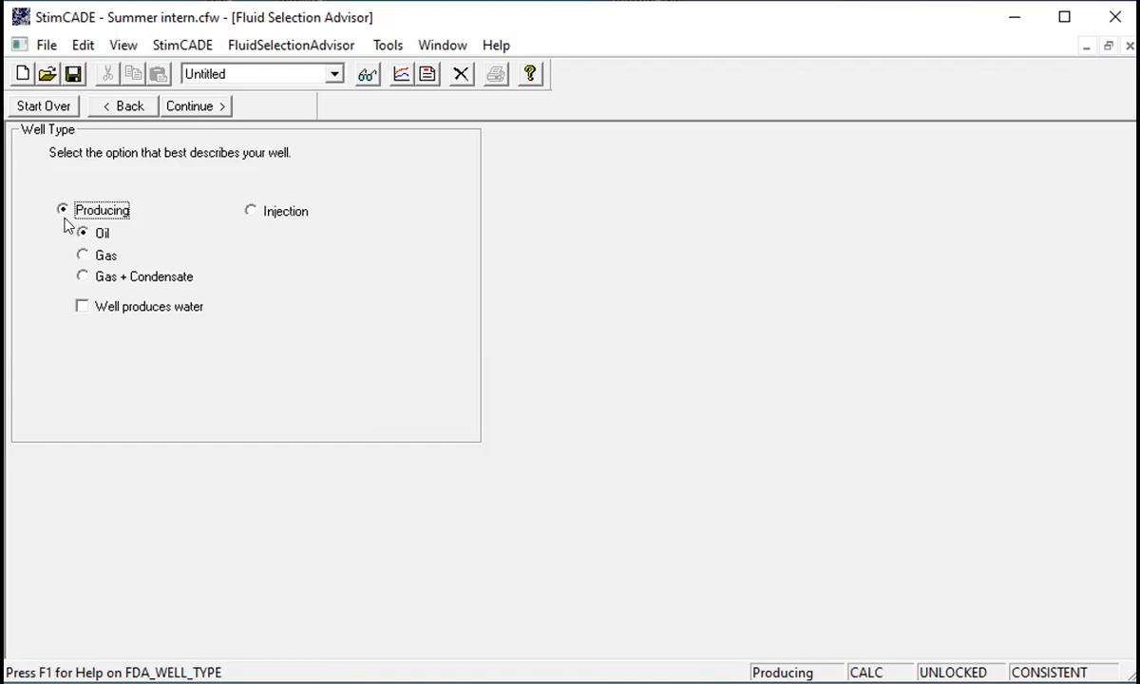
- Advance through the well type, treatment interval, water zone, nitrogen and fines problem pages to the fluid recommendation
{"action": "left_click", "coordinate": [190, 105]}
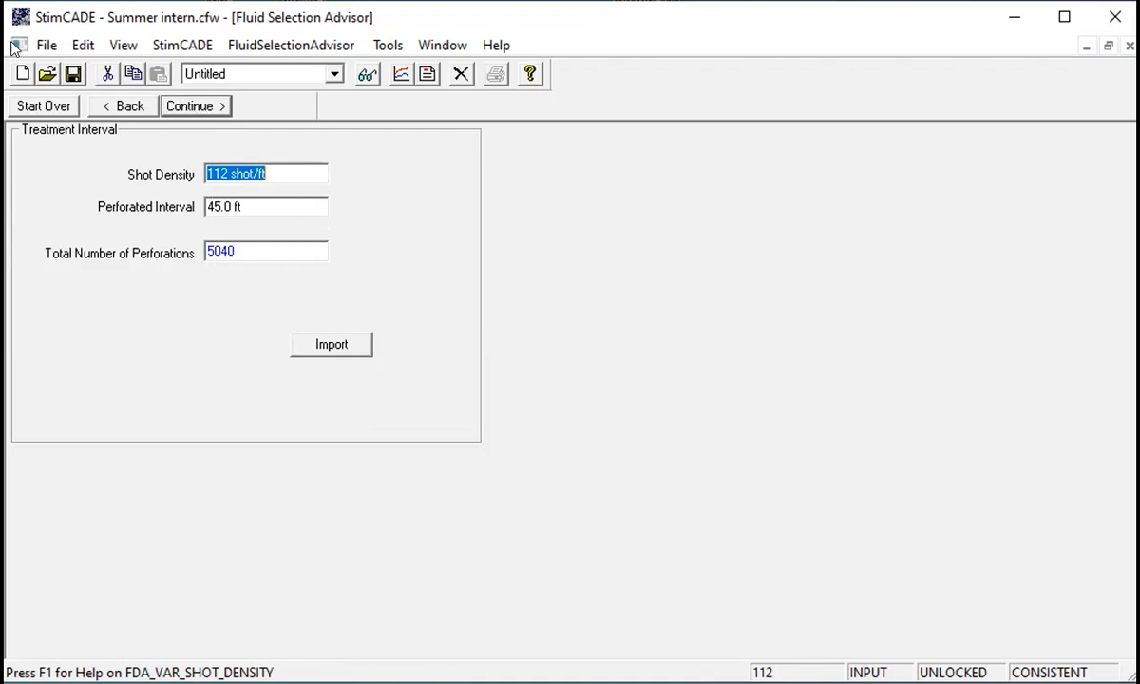
{"action": "left_click", "coordinate": [199, 105]}
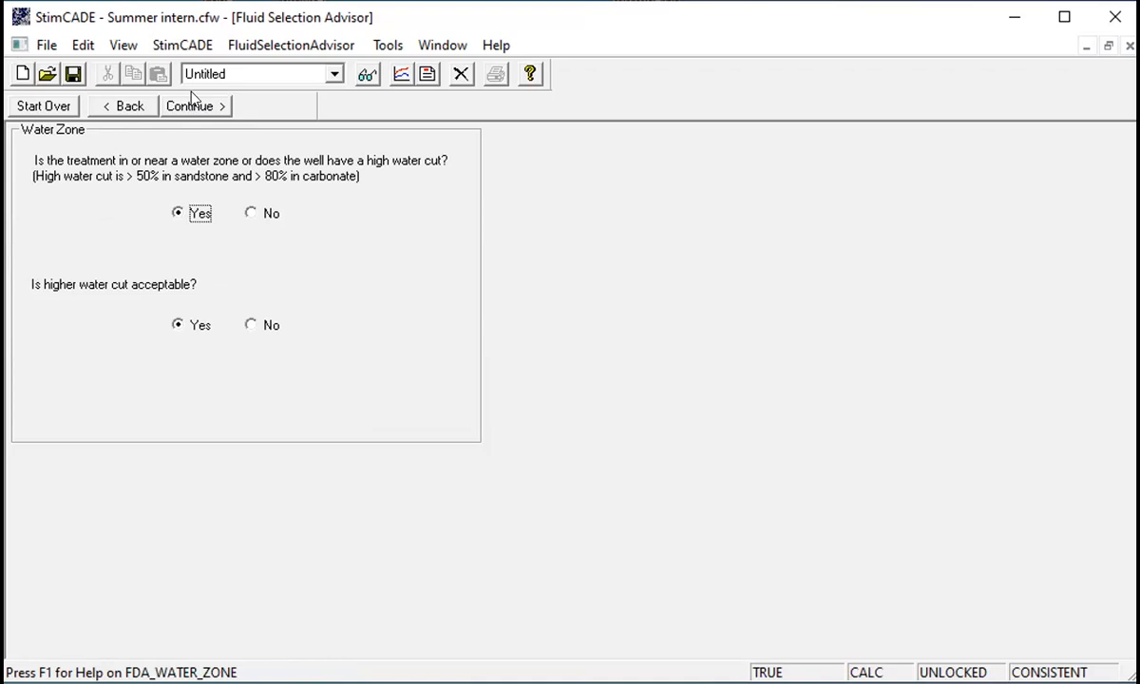
{"action": "left_click", "coordinate": [199, 105]}
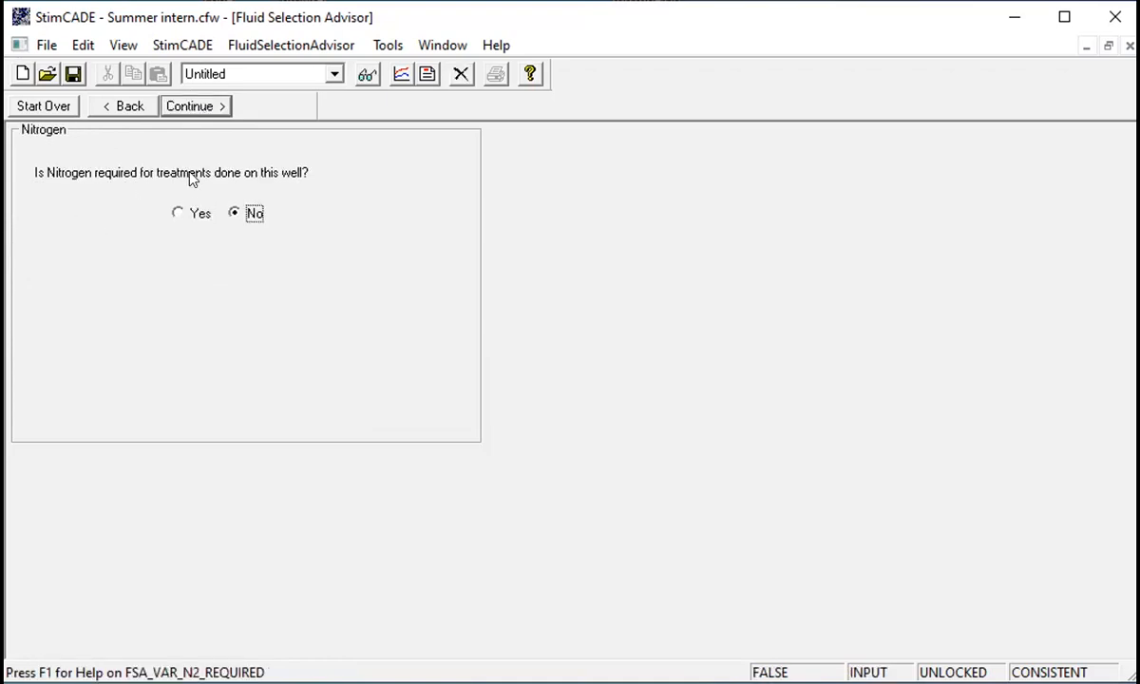
{"action": "left_click", "coordinate": [194, 105]}
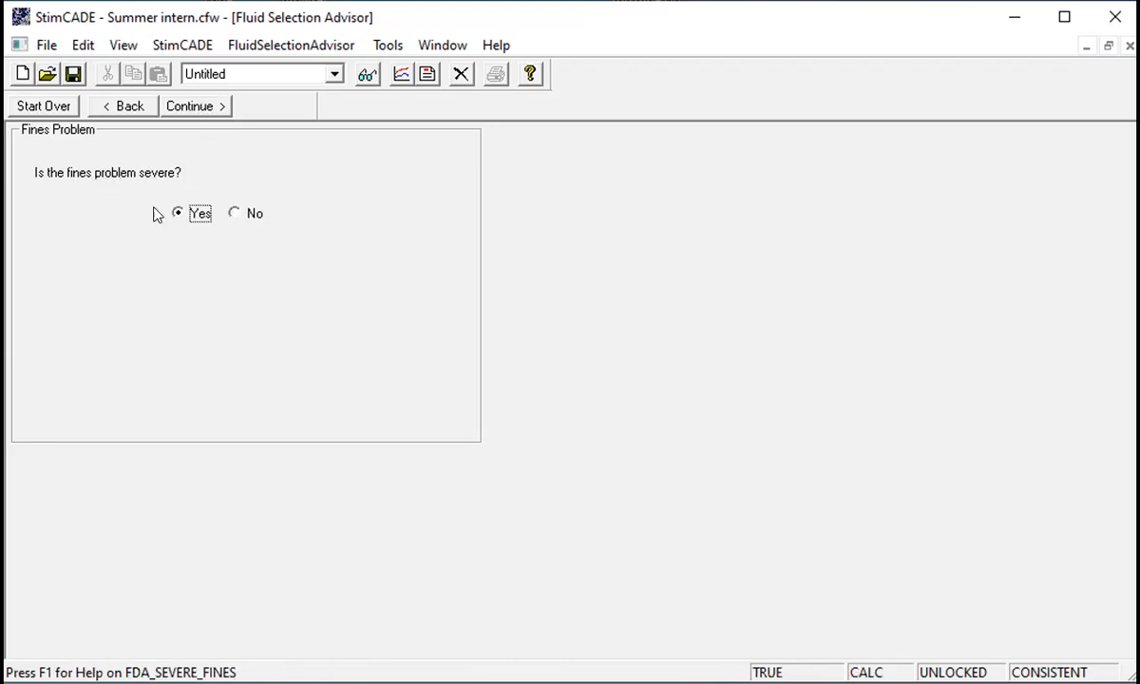
{"action": "left_click", "coordinate": [193, 106]}
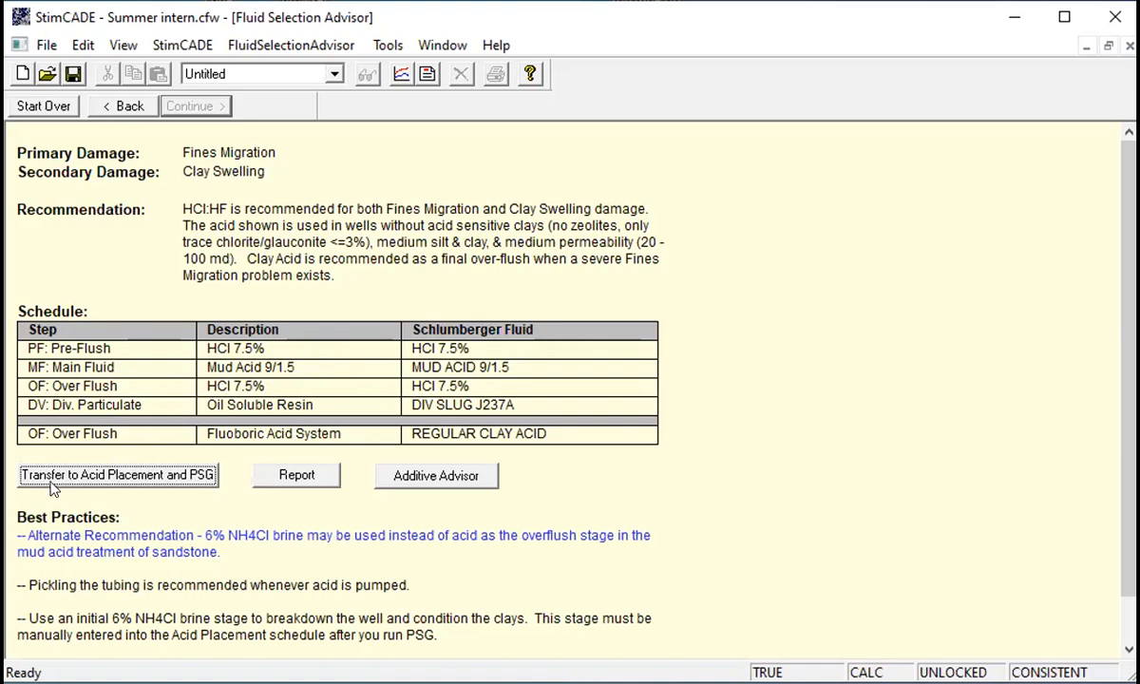
- Transfer the recommended schedule to Acid Placement and PSG, and open the Pumping Schedule Generator
{"action": "left_click", "coordinate": [131, 474]}
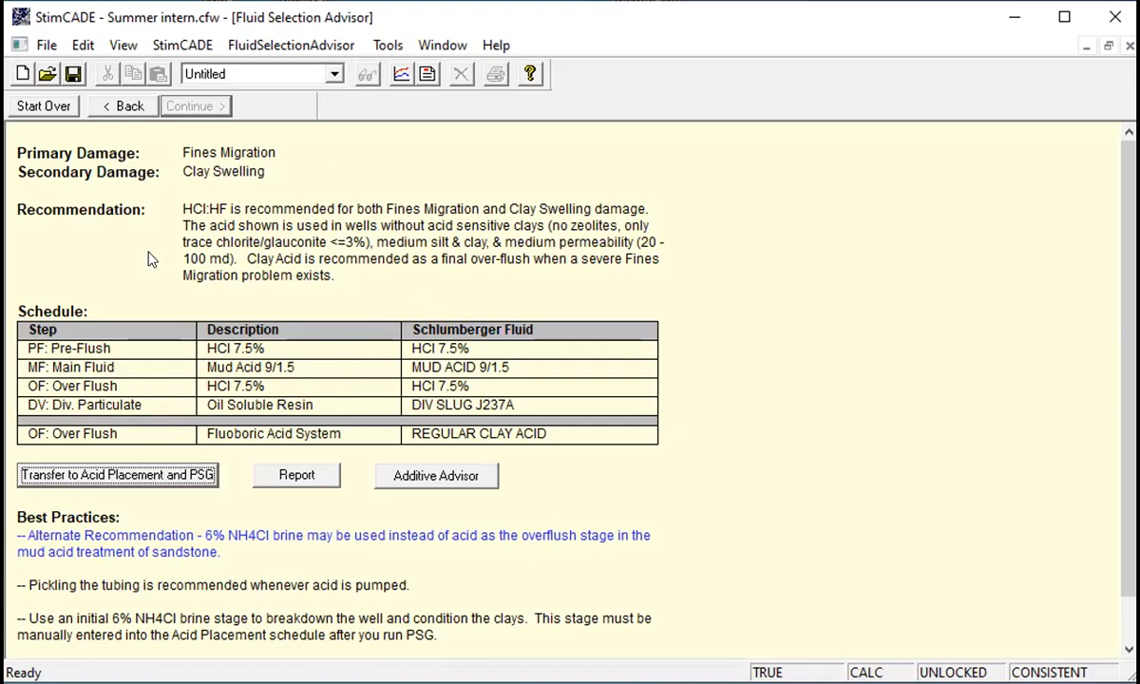
{"action": "left_click", "coordinate": [183, 46]}
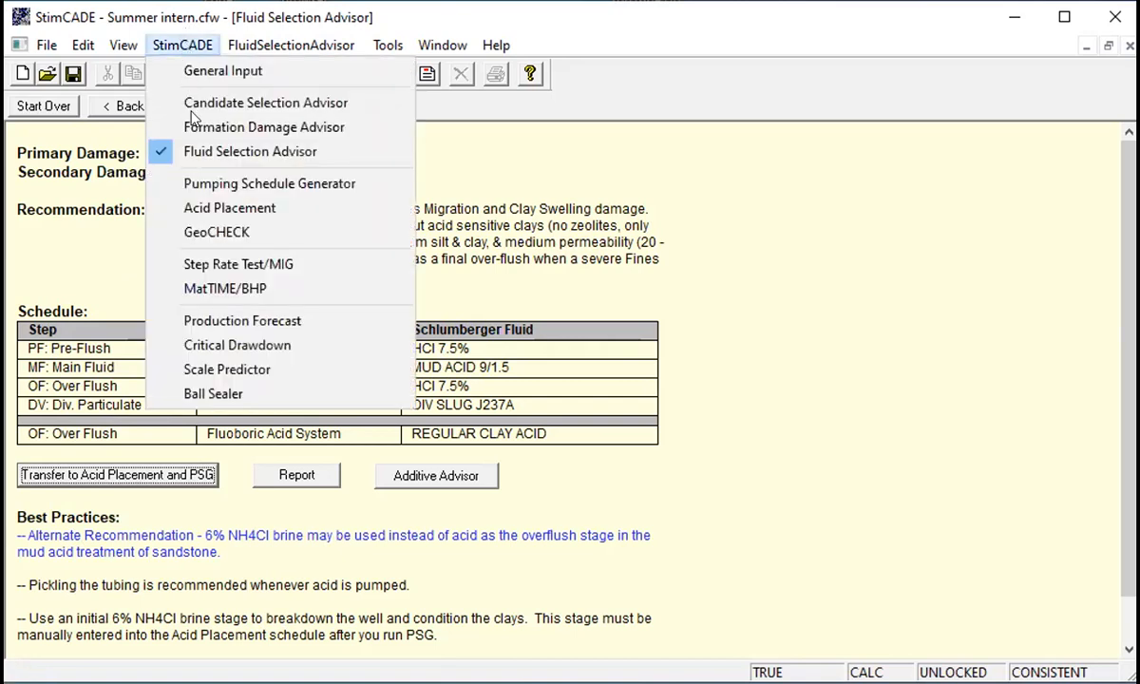
{"action": "left_click", "coordinate": [228, 190]}
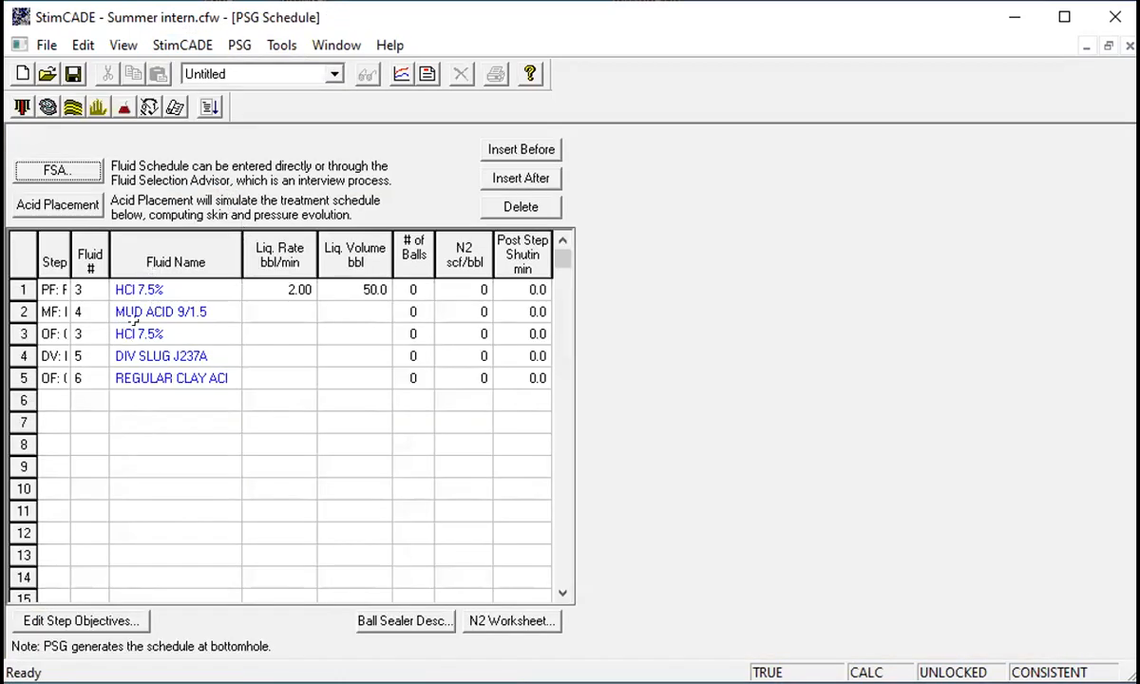
- Set liquid rates of 3, 2, 4 and 5 bbl/min for schedule steps 2 through 5
{"action": "left_click_drag", "start_coordinate": [64, 248], "coordinate": [104, 248]}
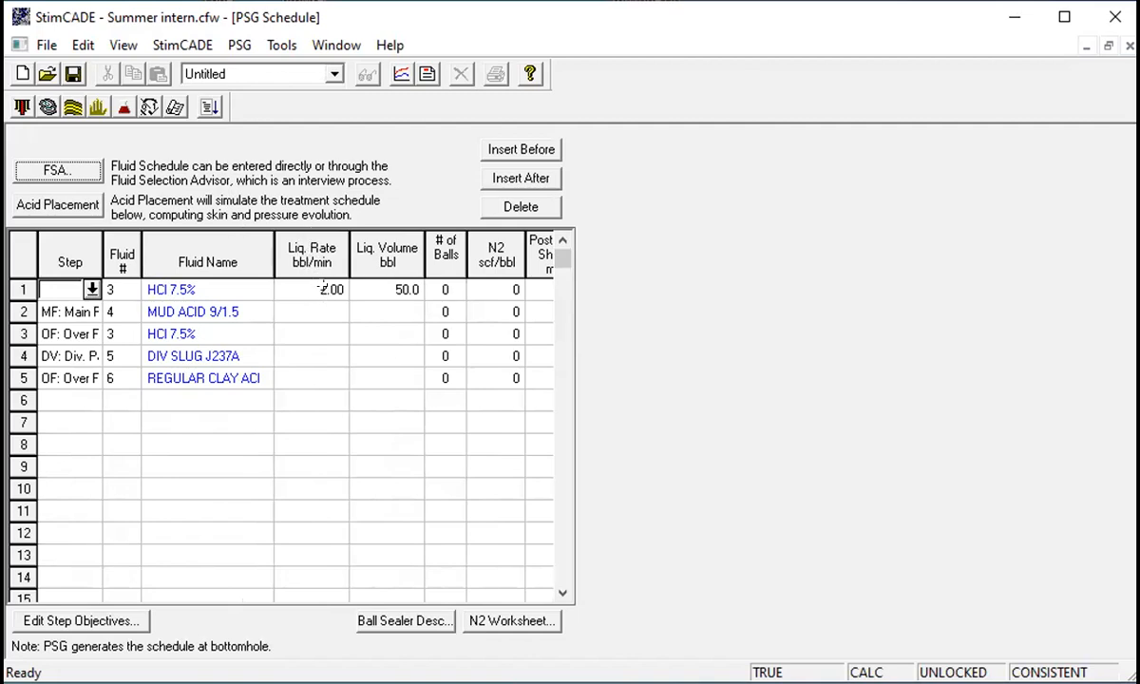
{"action": "left_click", "coordinate": [326, 295]}
{"action": "left_click", "coordinate": [328, 314]}
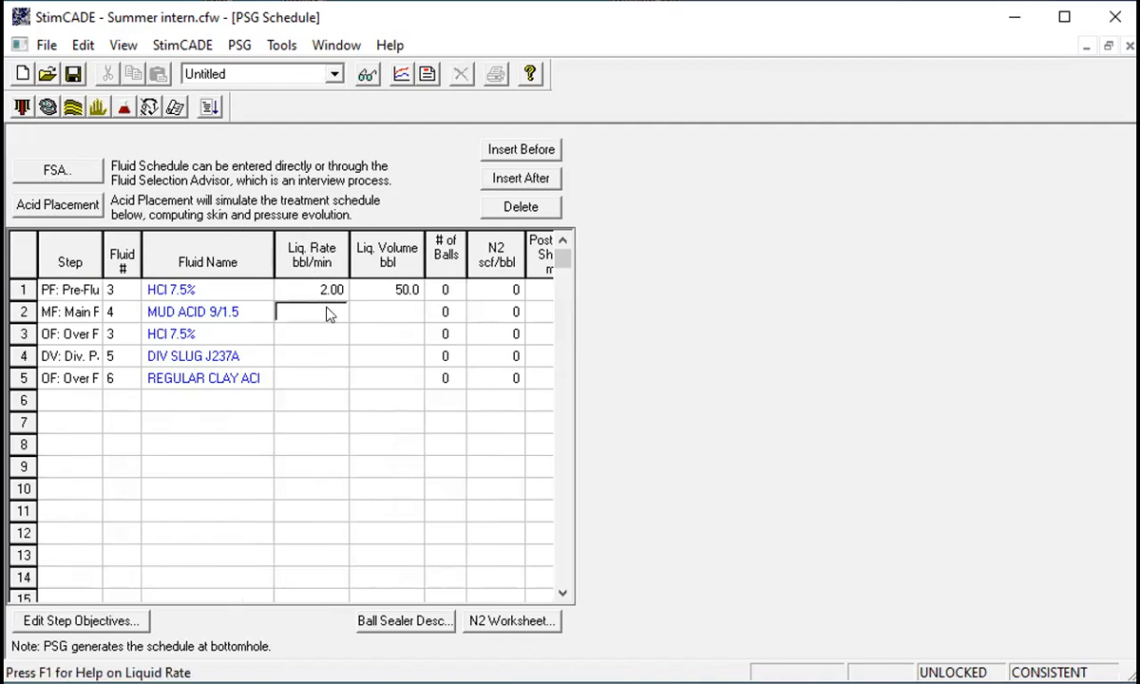
{"action": "type", "text": "3"}
{"action": "left_click", "coordinate": [327, 334]}
{"action": "type", "text": "2"}
{"action": "left_click", "coordinate": [332, 356]}
{"action": "type", "text": "4"}
{"action": "left_click", "coordinate": [330, 381]}
{"action": "type", "text": "5"}
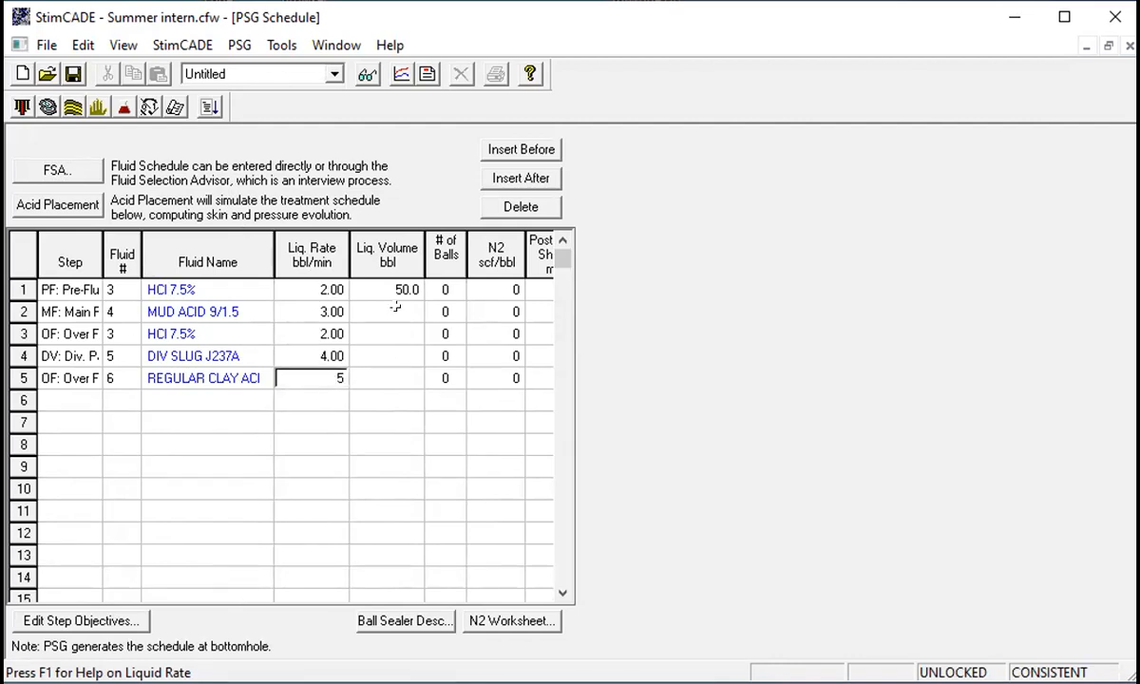
- Set liquid volumes of 40, 50, 50 and 60 bbl for schedule steps 2 through 5
{"action": "left_click", "coordinate": [402, 314]}
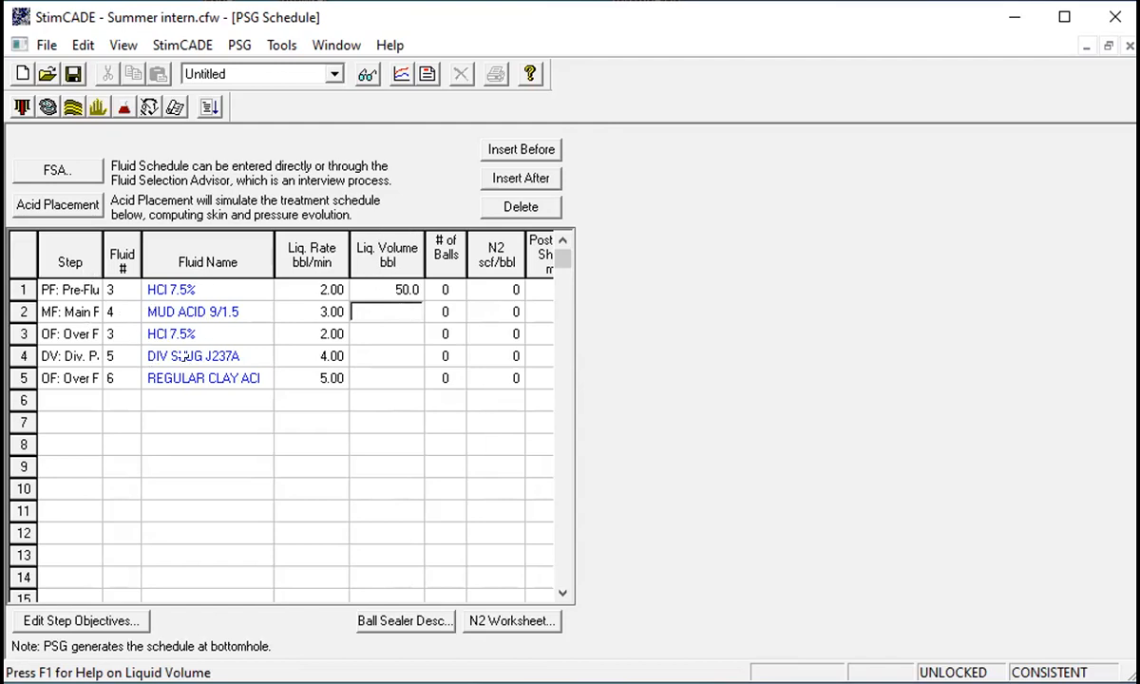
{"action": "type", "text": "40"}
{"action": "left_click", "coordinate": [400, 335]}
{"action": "type", "text": "50"}
{"action": "left_click", "coordinate": [400, 358]}
{"action": "type", "text": "50"}
{"action": "left_click", "coordinate": [402, 379]}
{"action": "key", "text": "Return"}
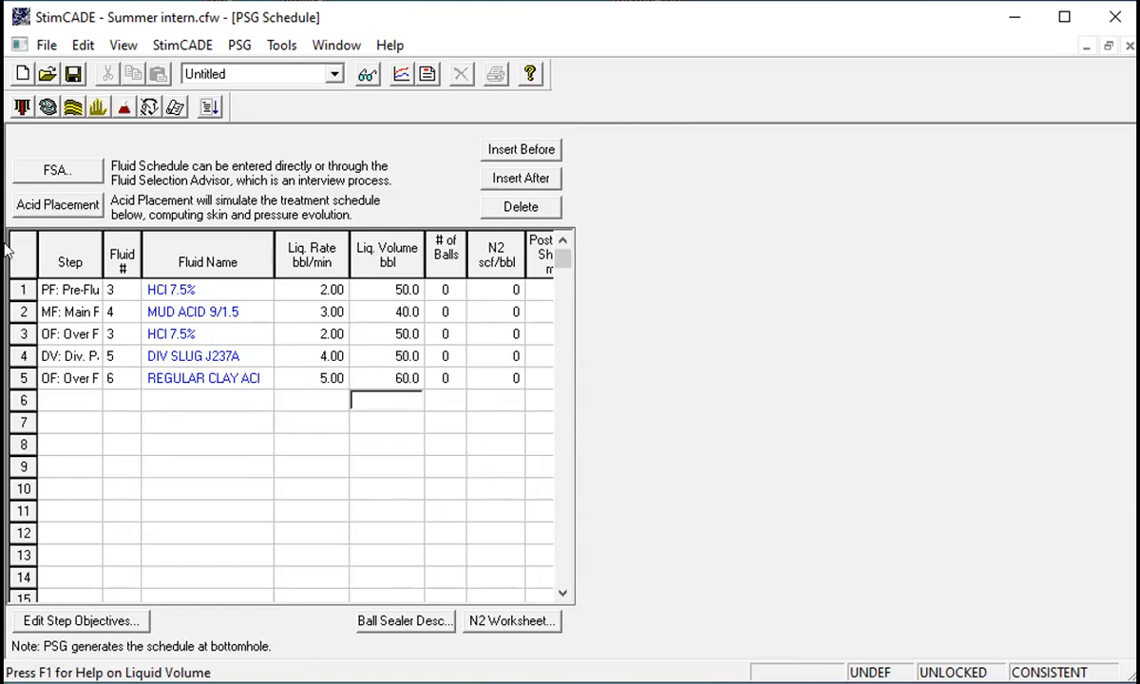
- Open Acid Placement with the transferred schedule and its reservoir characteristics window
{"action": "left_click", "coordinate": [188, 48]}
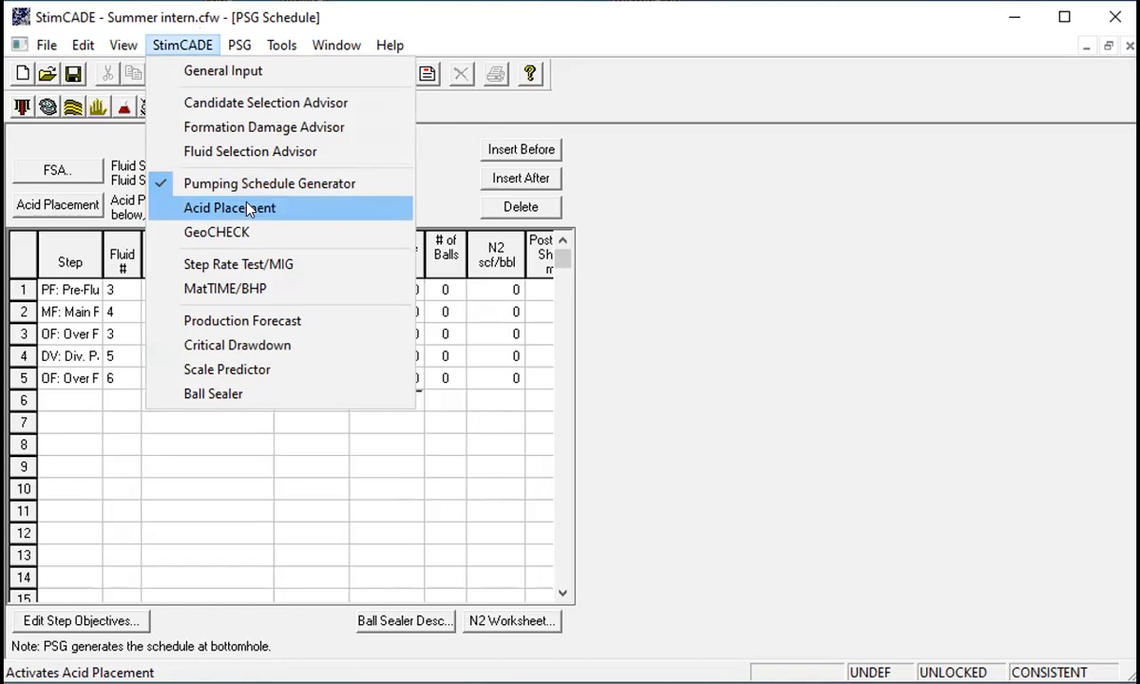
{"action": "left_click", "coordinate": [247, 207]}
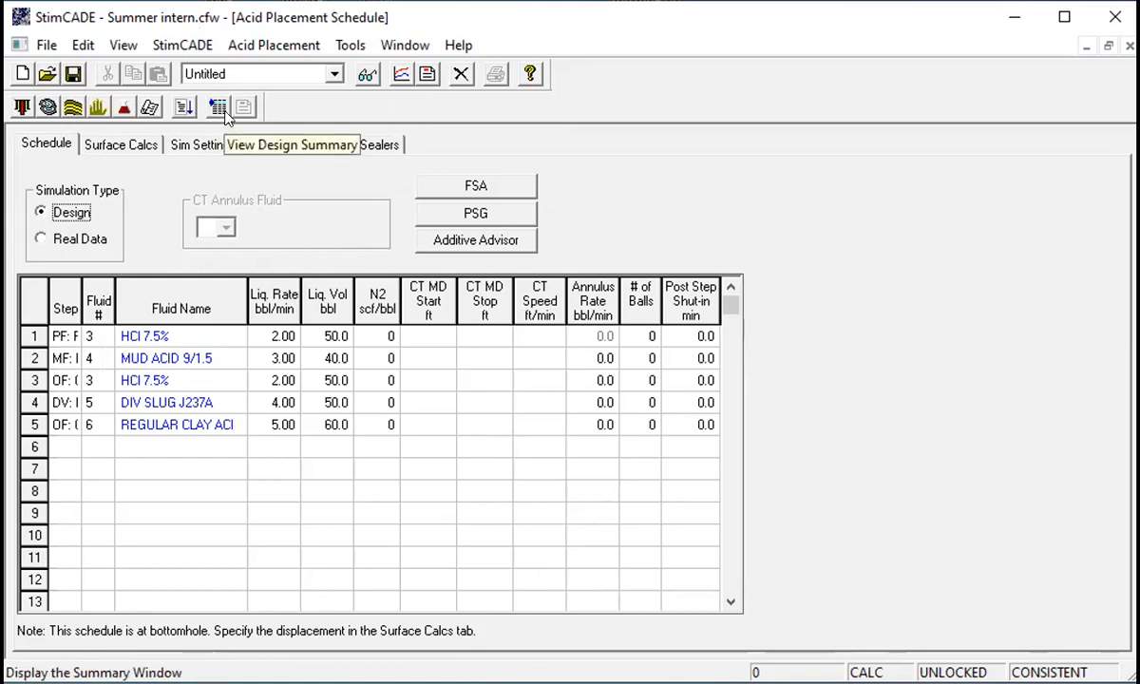
{"action": "left_click", "coordinate": [18, 107]}
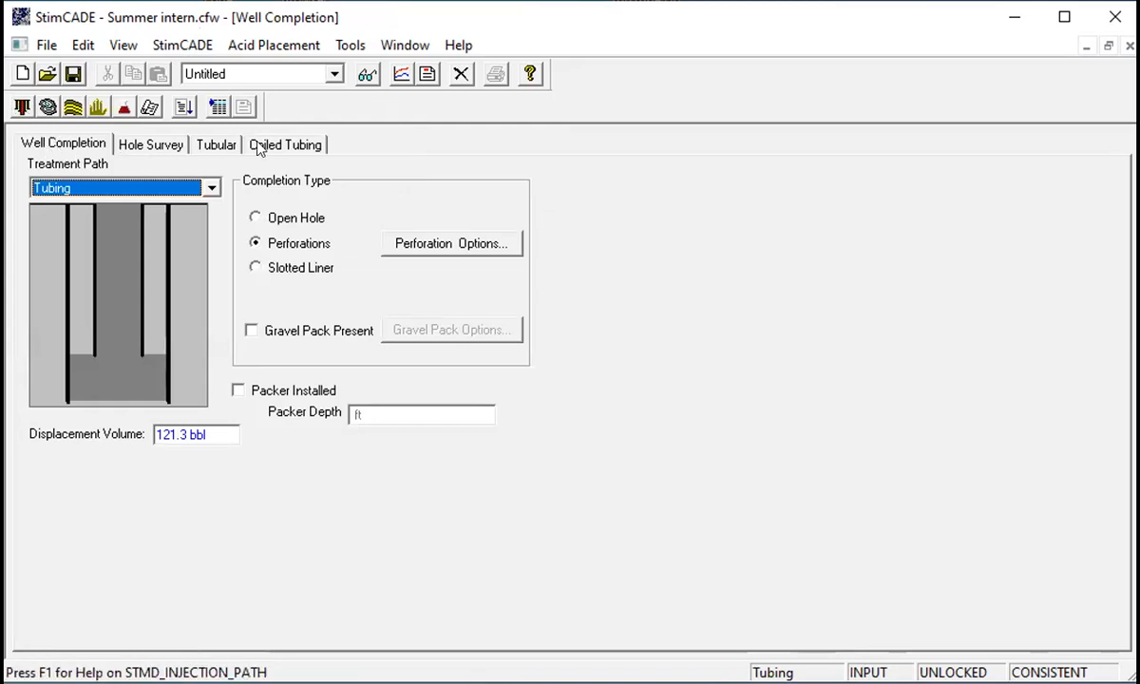
- Review the well completion, hole survey and tubular data of the well
{"action": "left_click", "coordinate": [47, 146]}
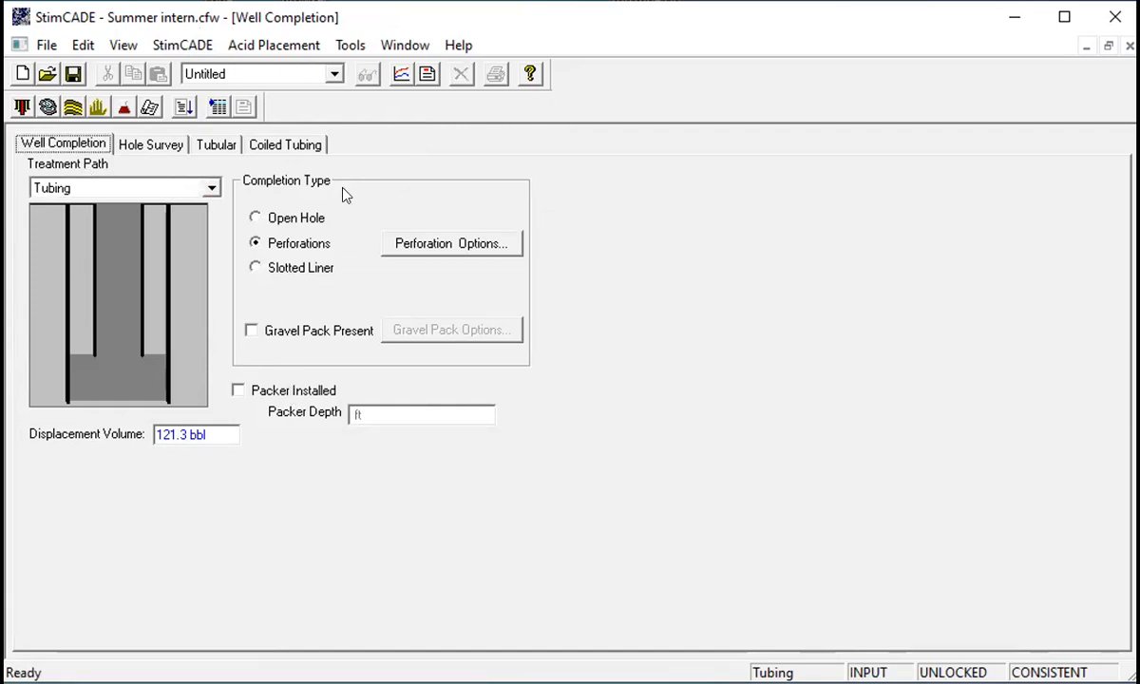
{"action": "left_click", "coordinate": [137, 148]}
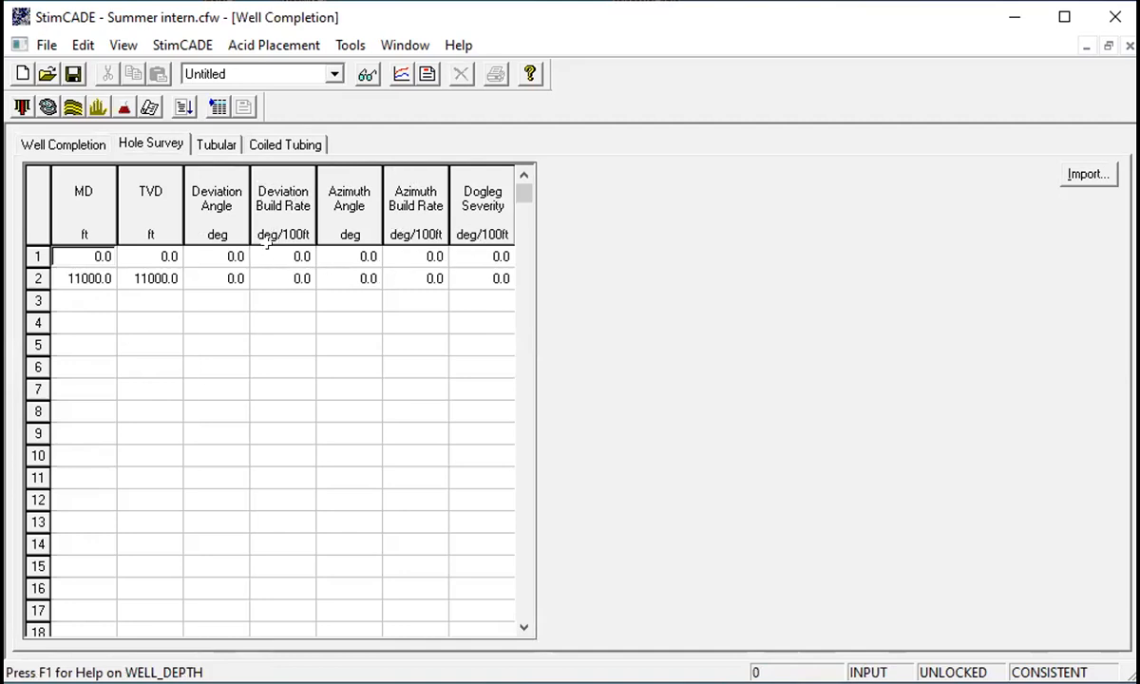
{"action": "left_click", "coordinate": [212, 148]}
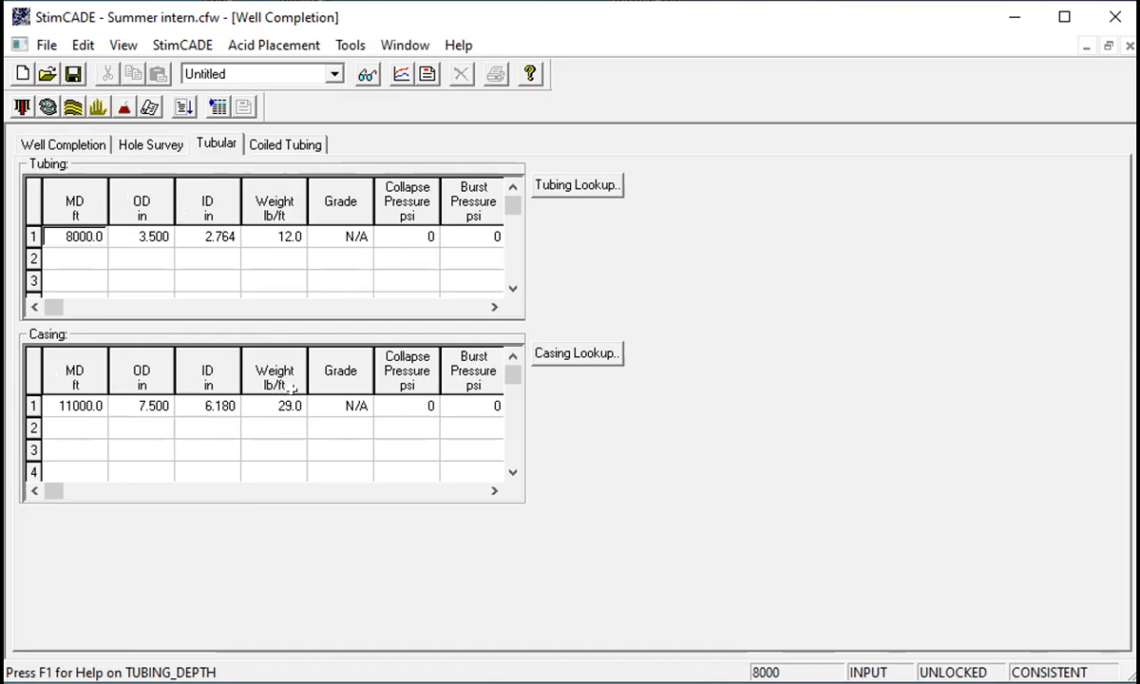
- Switch the well's treatment path to Tubing Annulus, accepting the deletion of acid placement results
{"action": "left_click", "coordinate": [63, 142]}
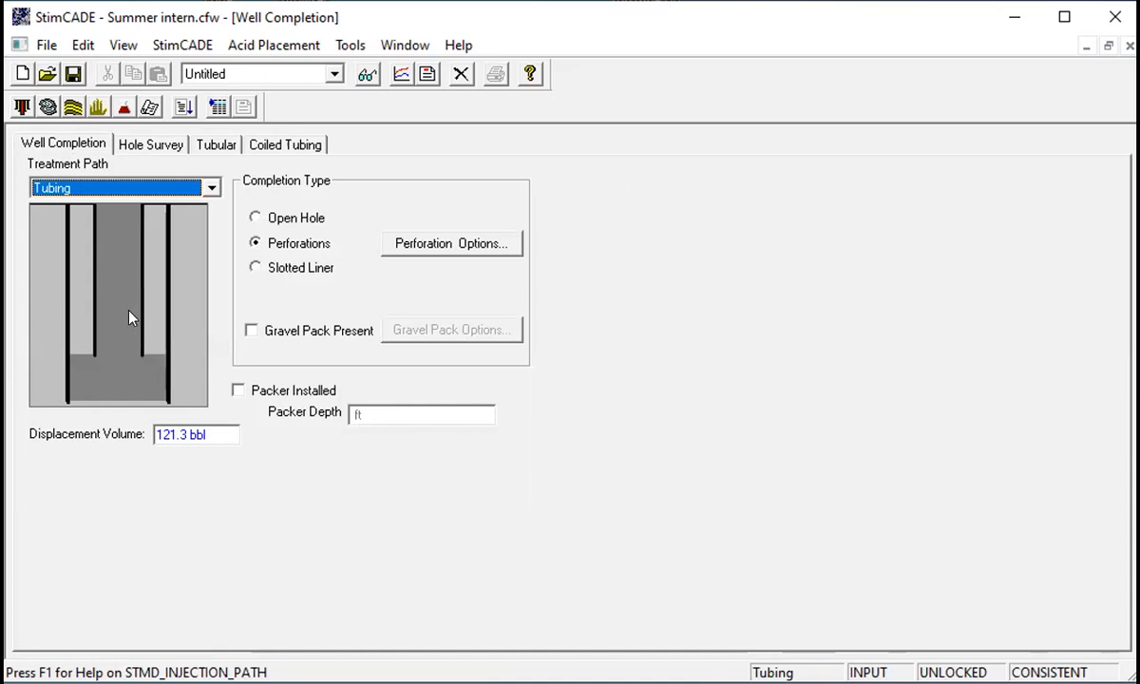
{"action": "left_click", "coordinate": [210, 187]}
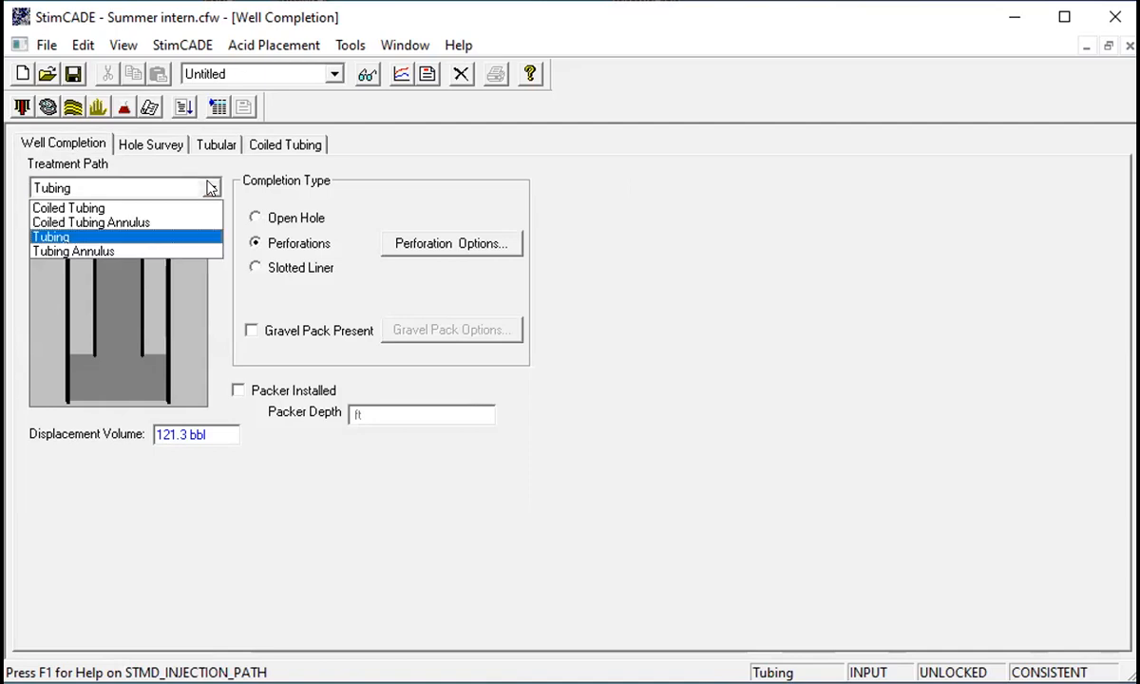
{"action": "left_click", "coordinate": [154, 250]}
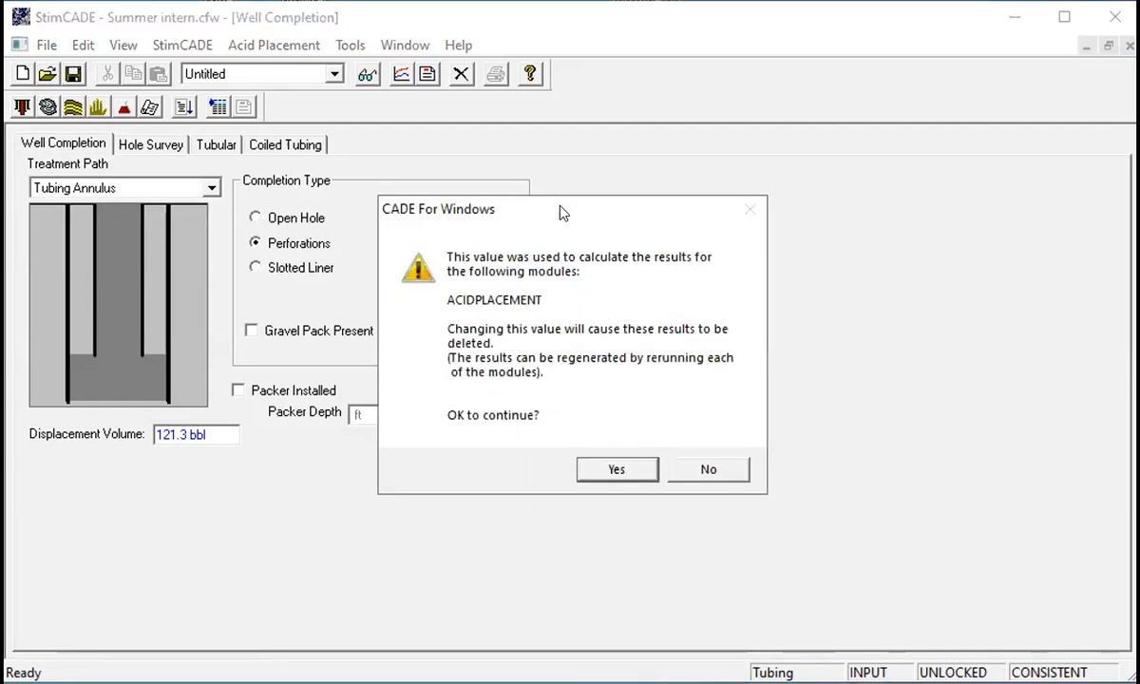
{"action": "left_click_drag", "start_coordinate": [562, 213], "coordinate": [339, 202]}
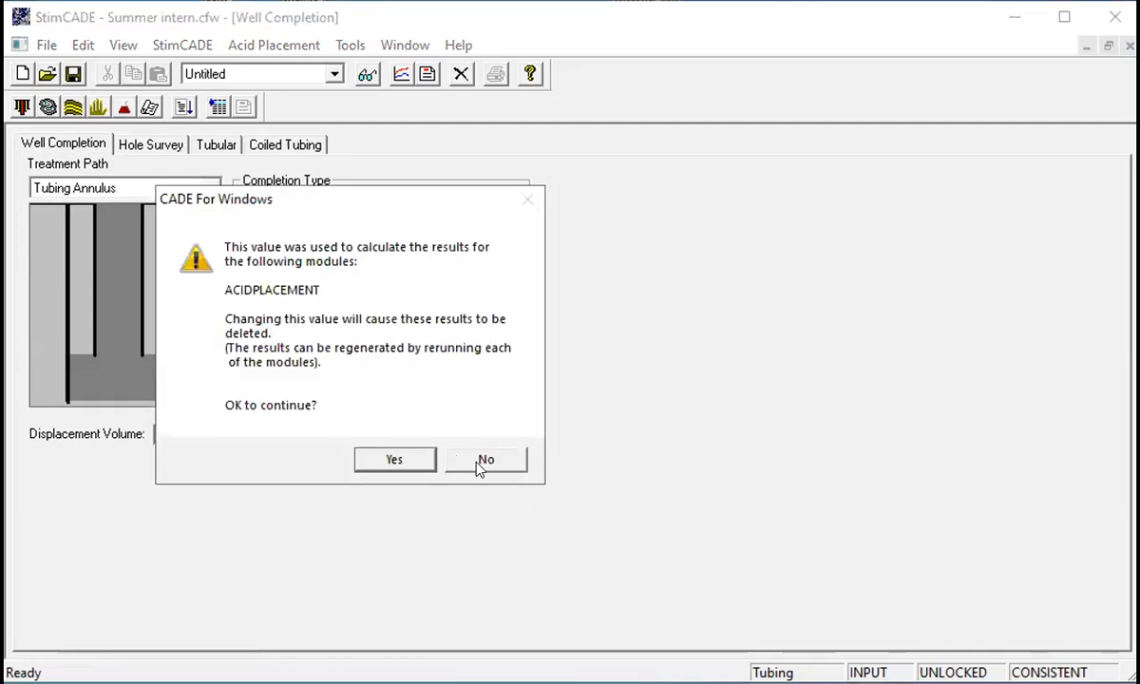
{"action": "left_click", "coordinate": [397, 462]}
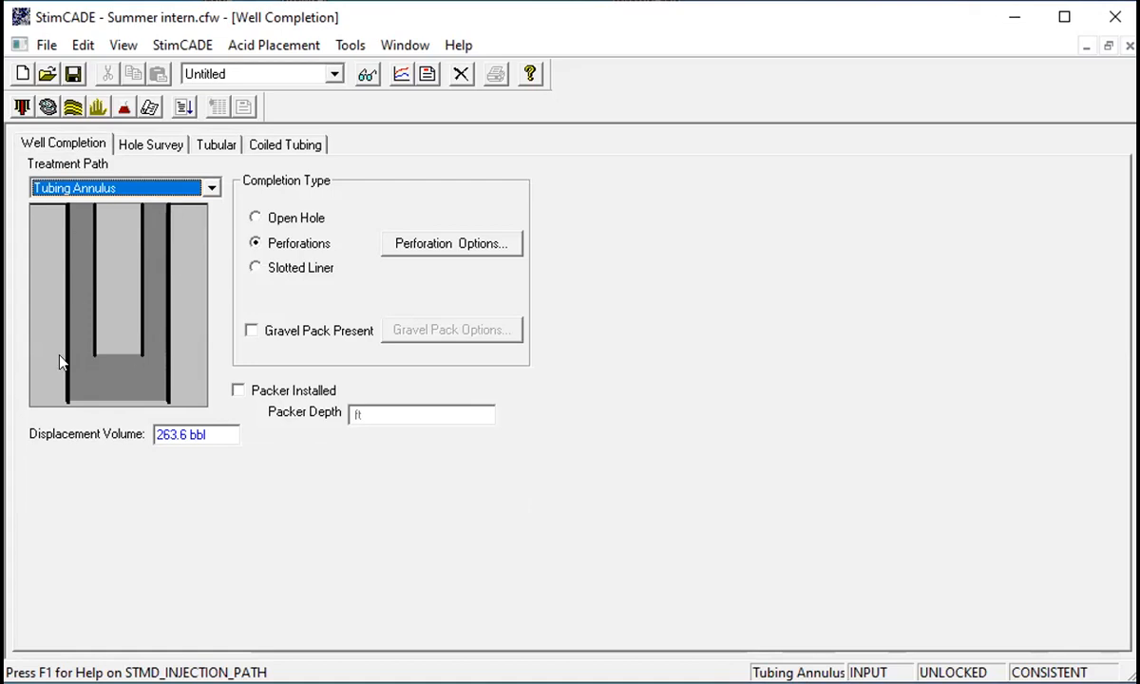
- Set the treatment path back to Tubing
{"action": "left_click", "coordinate": [209, 189]}
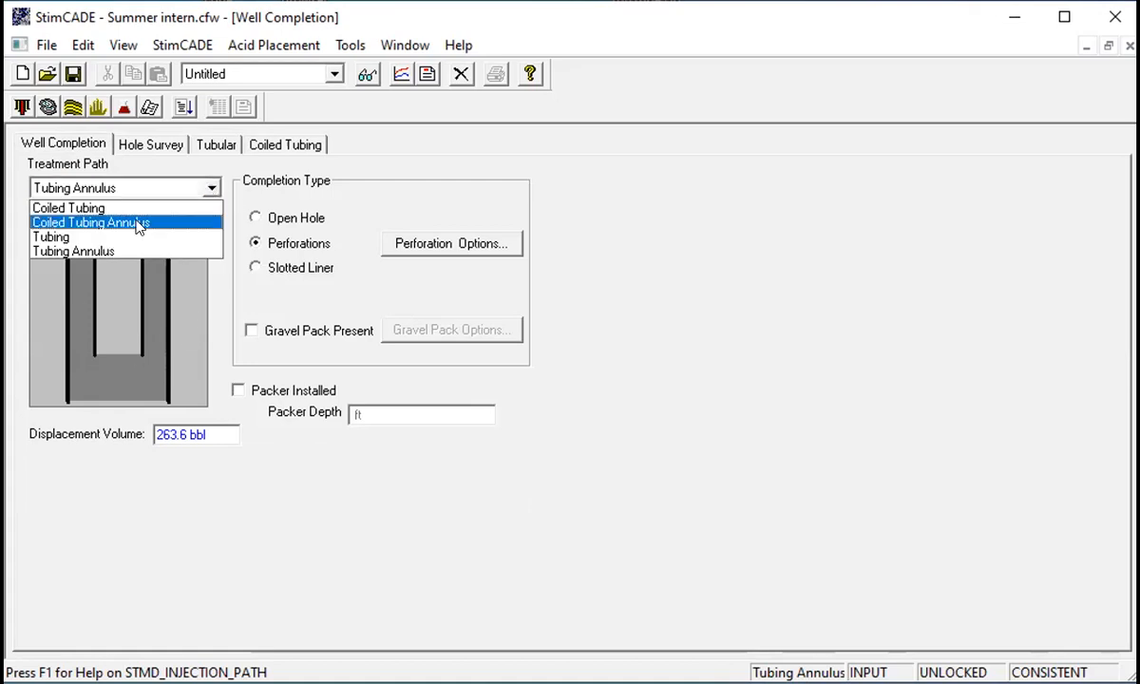
{"action": "left_click", "coordinate": [212, 187]}
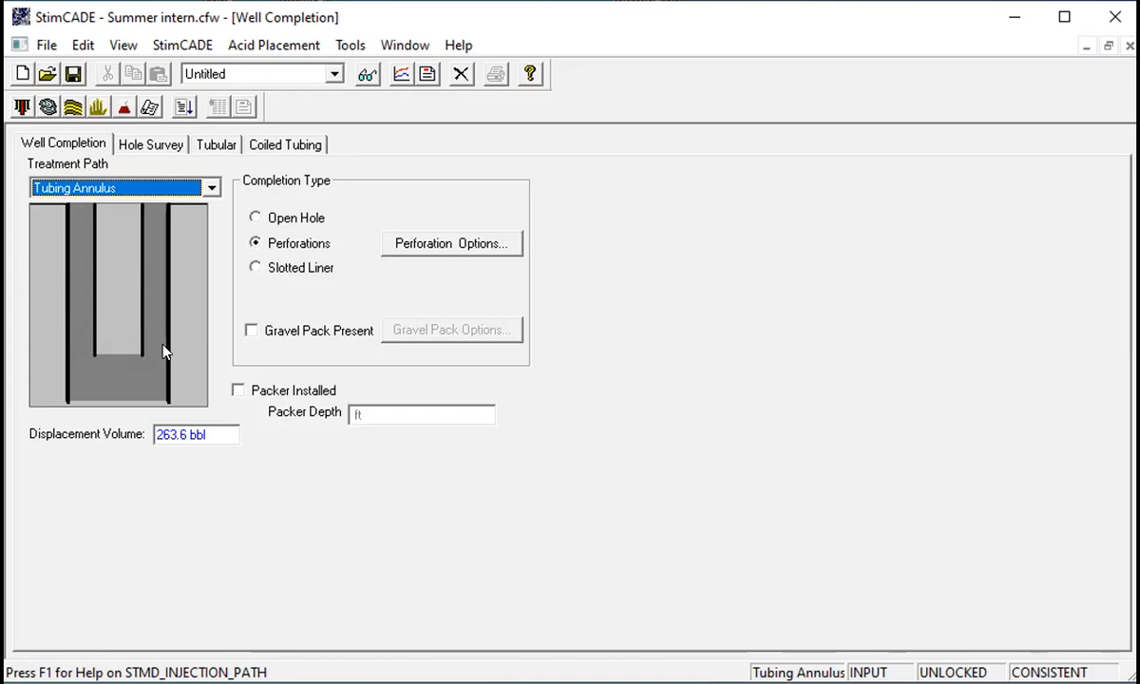
{"action": "left_click", "coordinate": [212, 188]}
{"action": "left_click", "coordinate": [123, 236]}
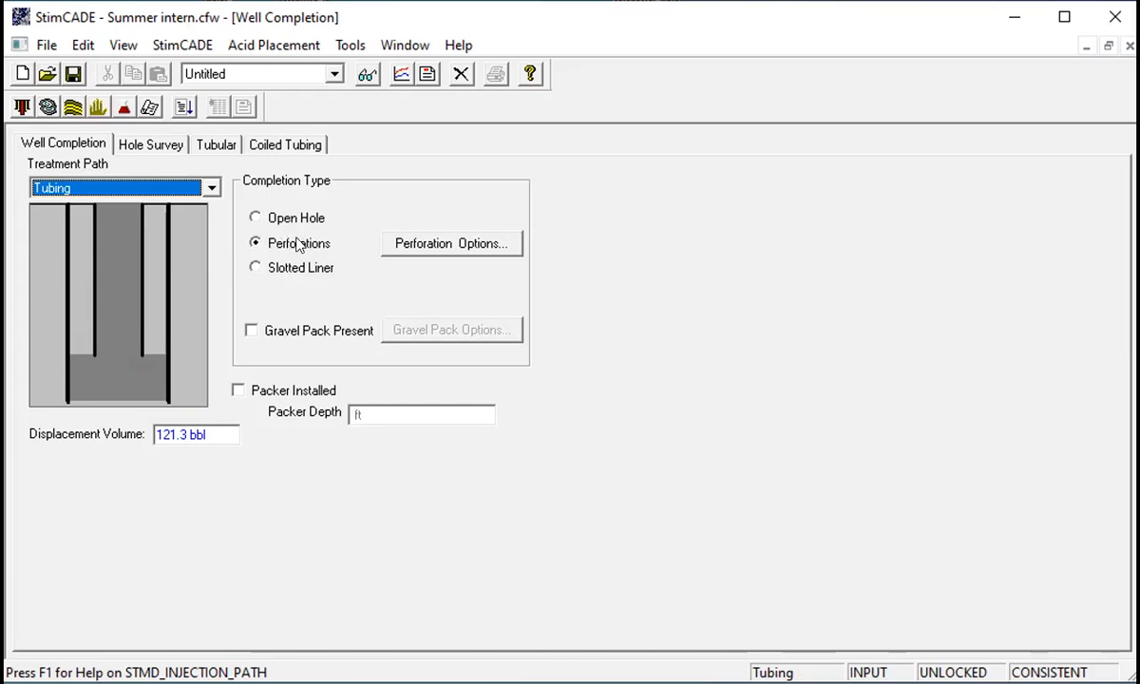
- Look through the hole survey, tubular and coiled tubing tabs of the well completion
{"action": "left_click", "coordinate": [147, 144]}
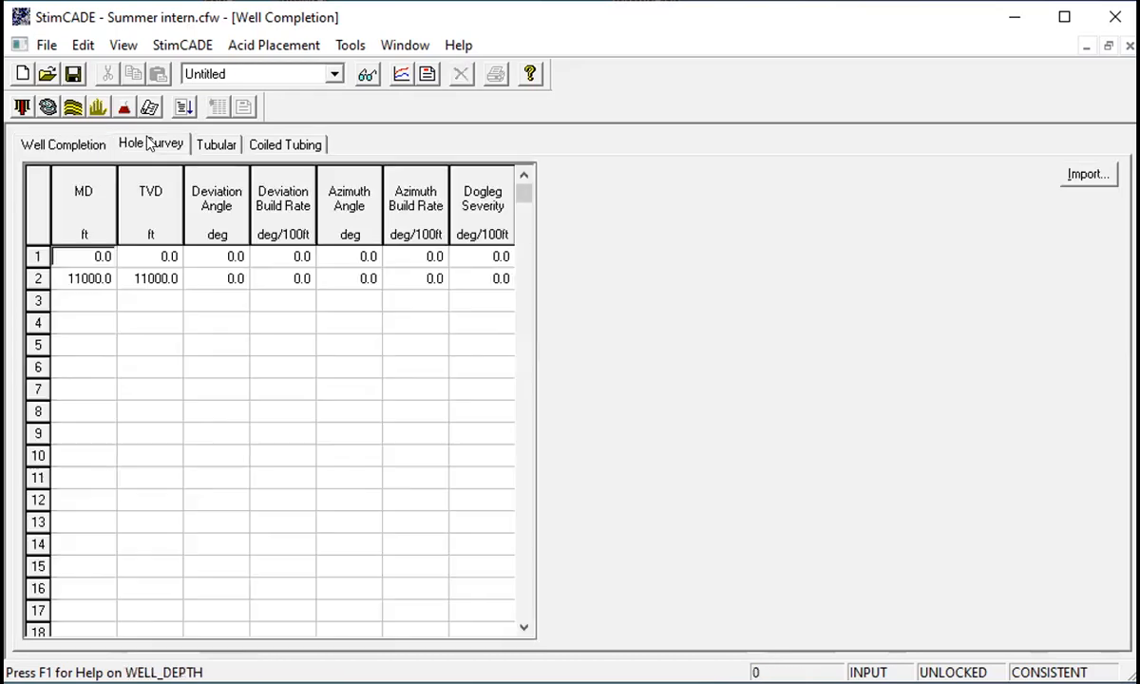
{"action": "left_click", "coordinate": [215, 144]}
{"action": "left_click", "coordinate": [266, 141]}
{"action": "left_click", "coordinate": [59, 143]}
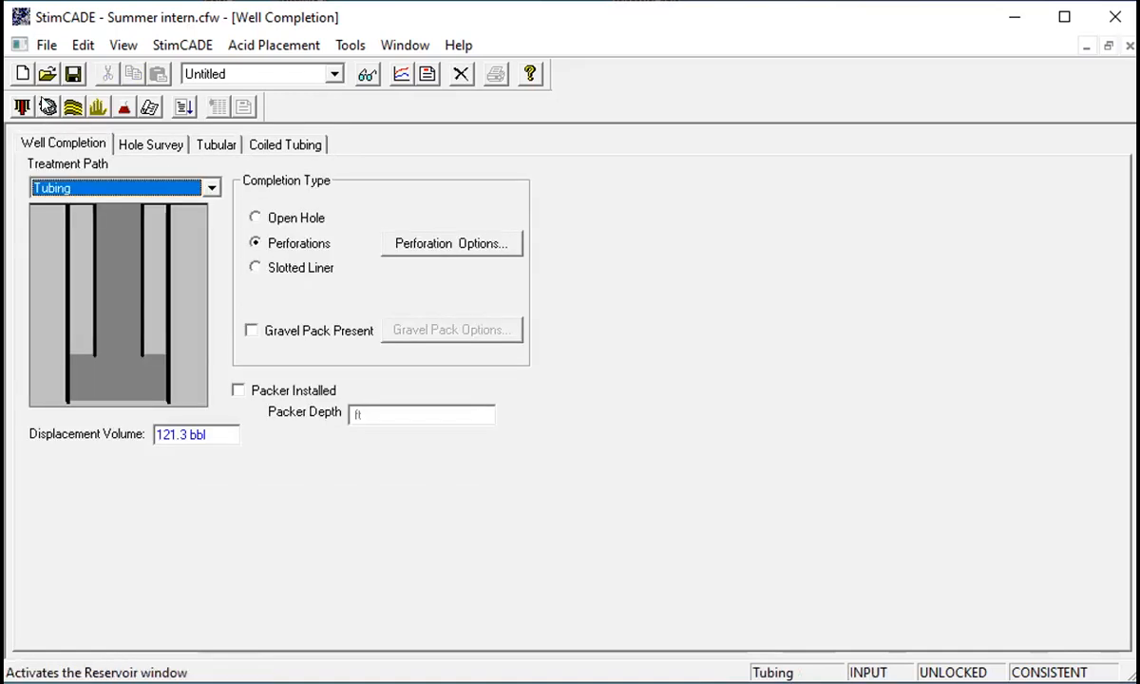
- Open the reservoir data and set the reservoir height to 45 ft
{"action": "left_click", "coordinate": [48, 106]}
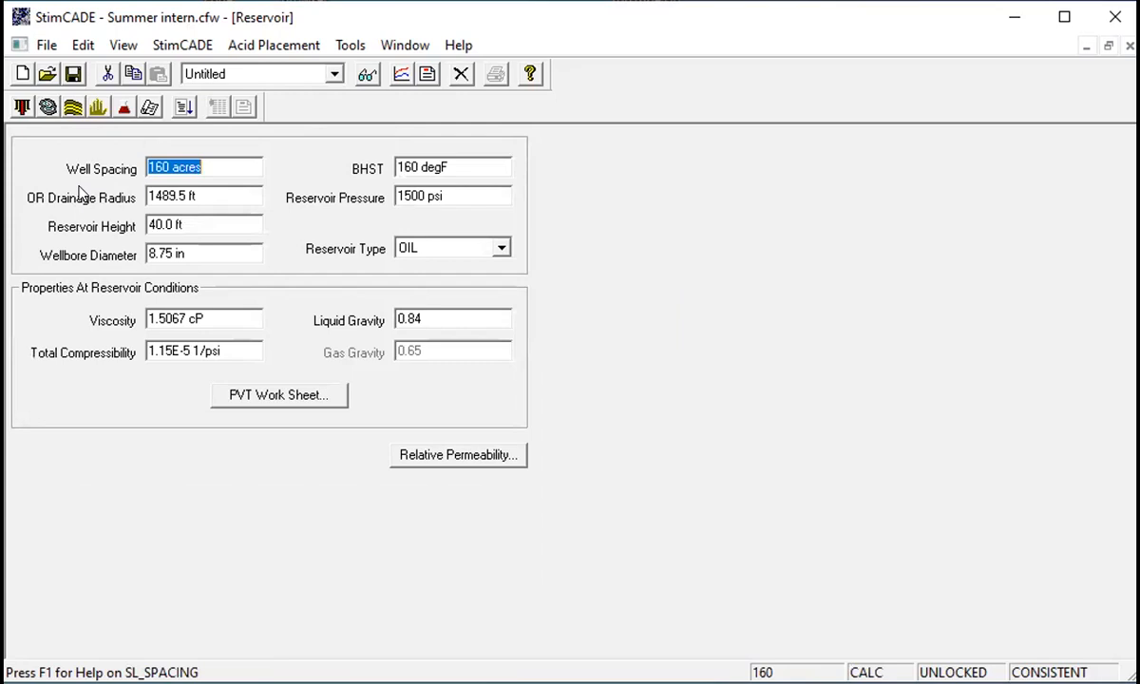
{"action": "left_click", "coordinate": [157, 224]}
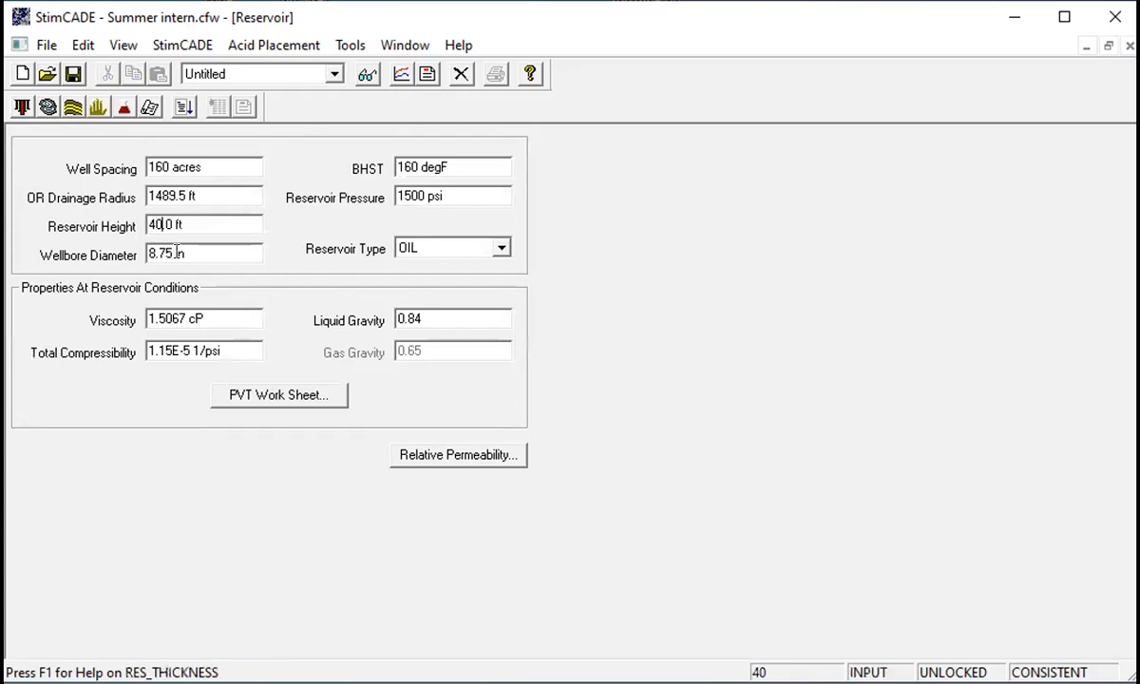
{"action": "key", "text": "BackSpace"}
{"action": "type", "text": "5"}
- Open the PVT worksheet, calculate the fluid properties and close it
{"action": "left_click", "coordinate": [263, 397]}
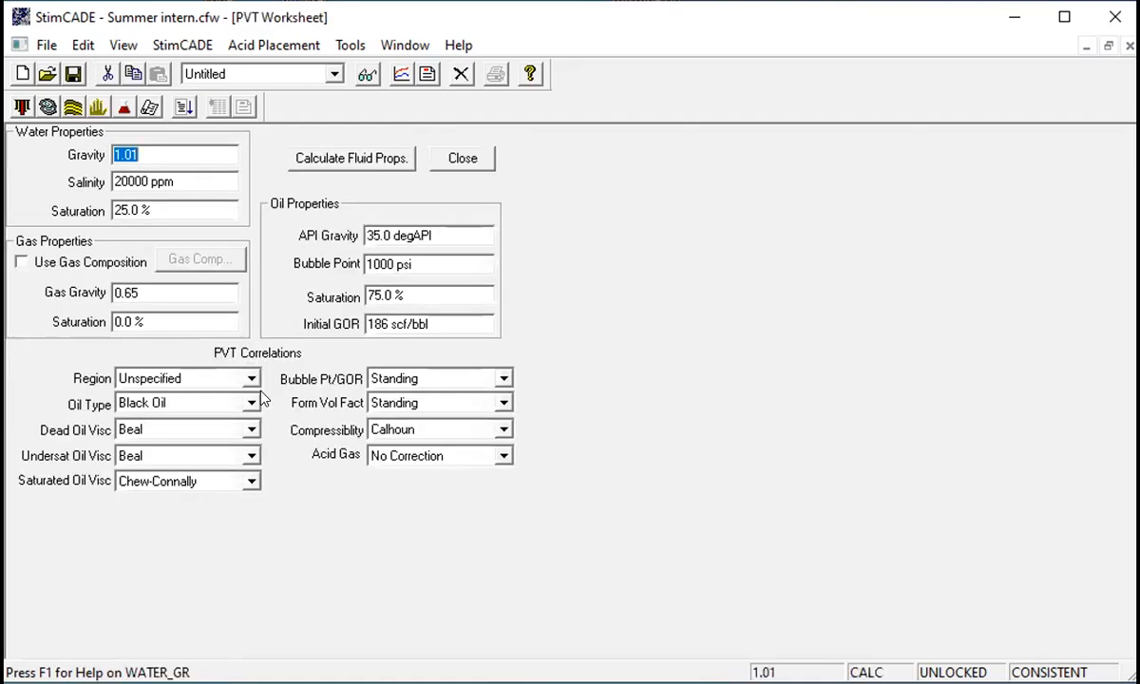
{"action": "left_click", "coordinate": [209, 155]}
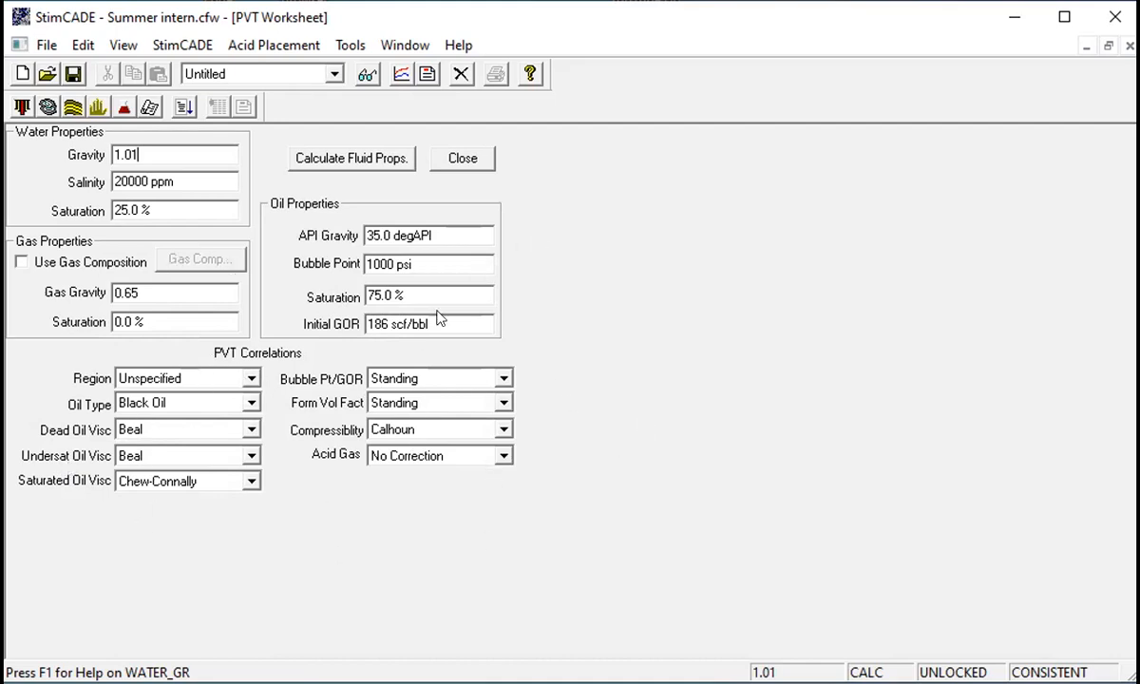
{"action": "left_click", "coordinate": [365, 166]}
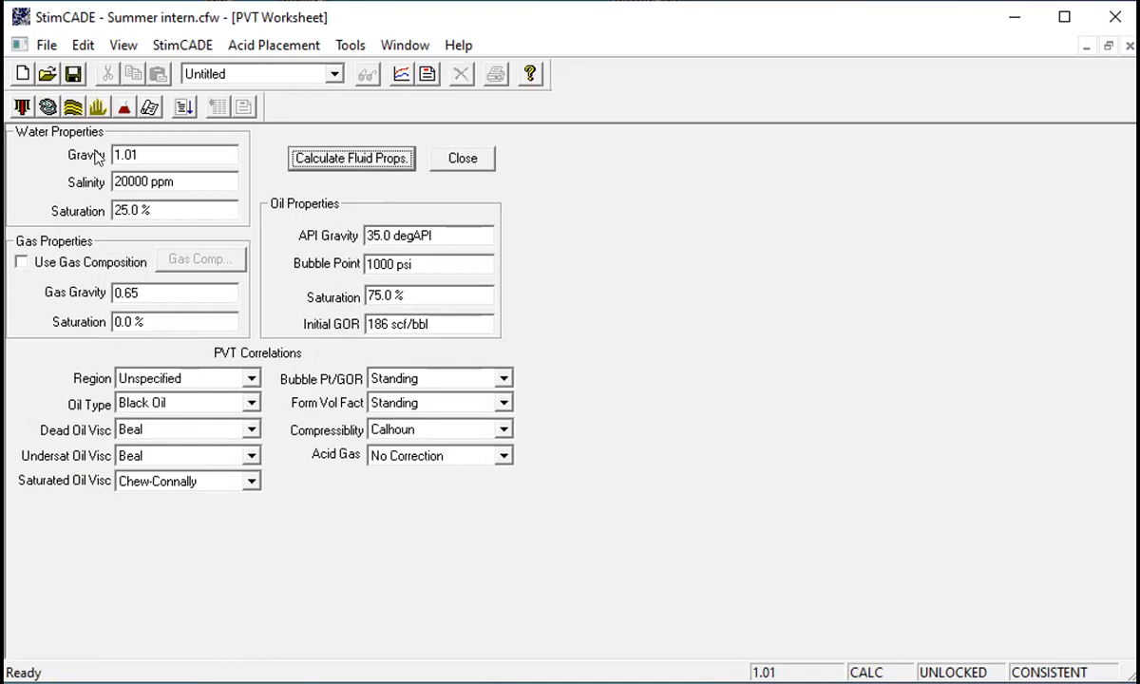
{"action": "left_click", "coordinate": [460, 157]}
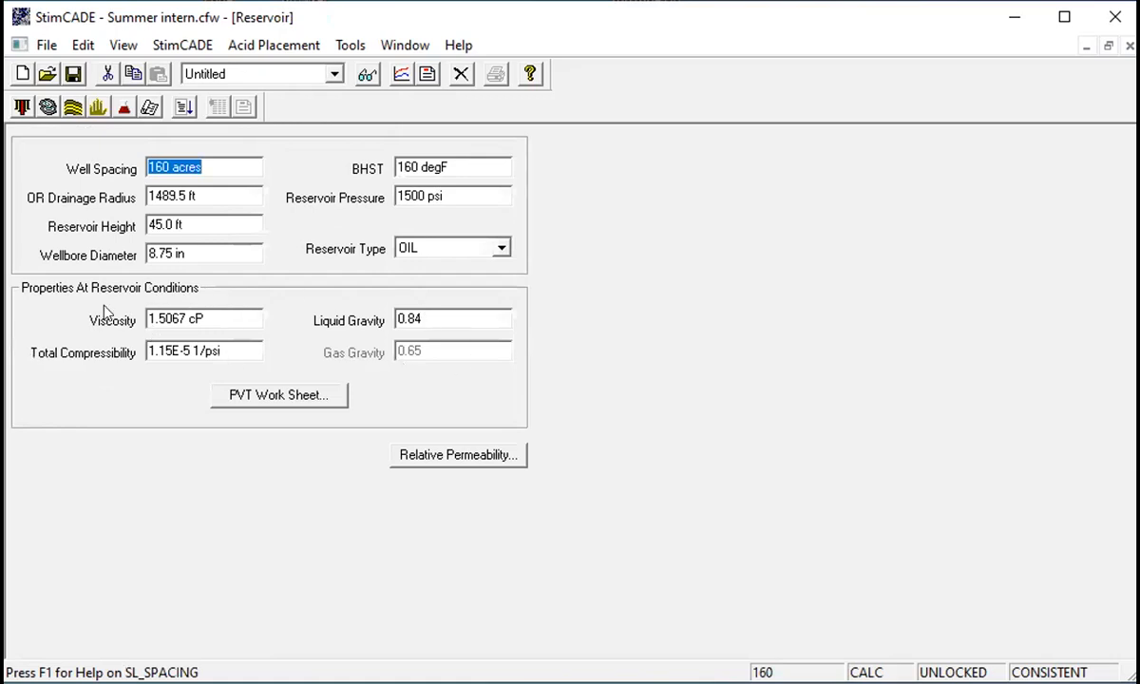
- Open the zone properties and set the zone bottom depth to 9645 ft
{"action": "left_click", "coordinate": [68, 110]}
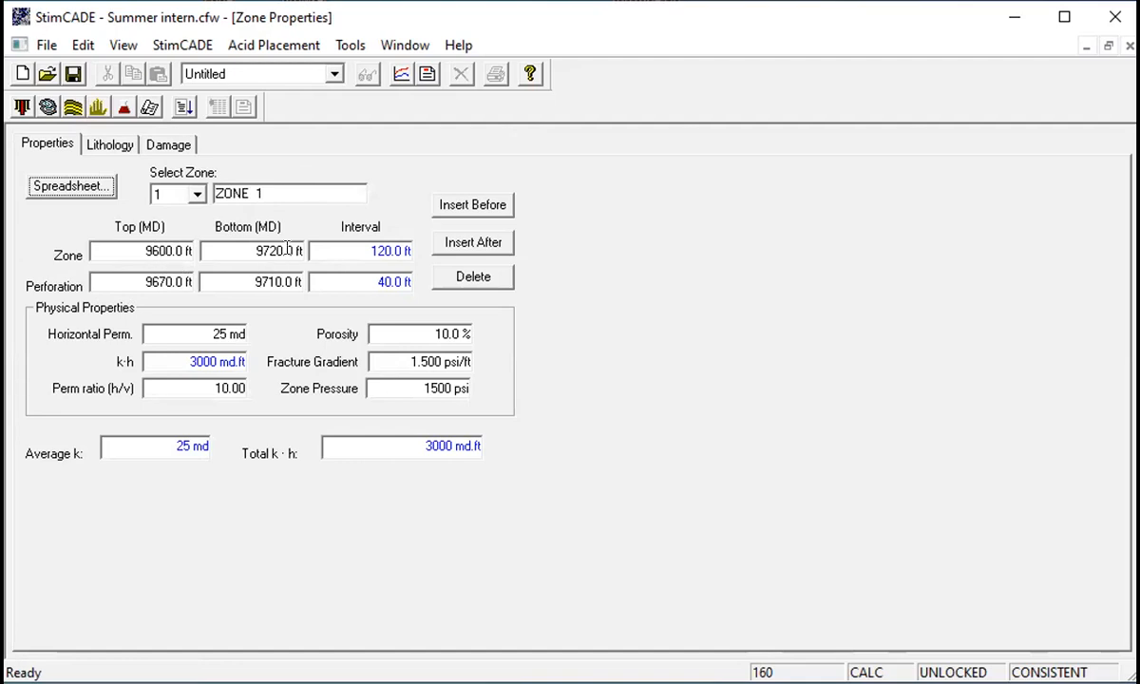
{"action": "mouse_move", "coordinate": [266, 250]}
{"action": "left_mouse_down"}
{"action": "mouse_move", "coordinate": [243, 250]}
{"action": "mouse_move", "coordinate": [253, 249]}
{"action": "left_mouse_up"}
{"action": "type", "text": "9"}
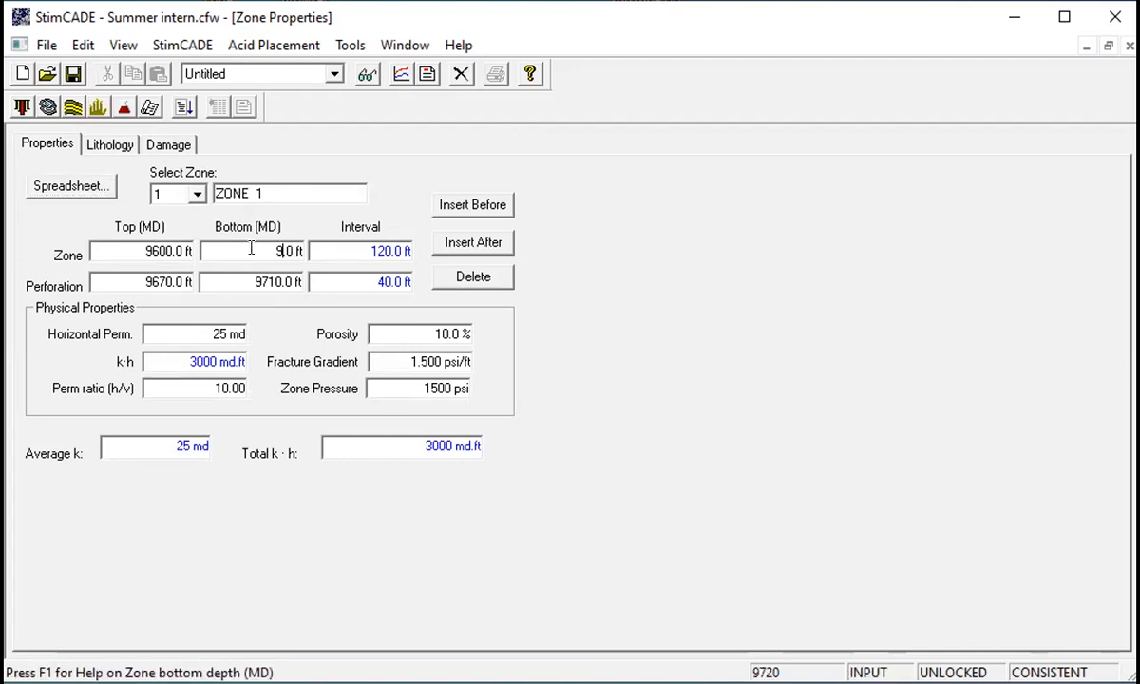
{"action": "type", "text": "645"}
- Set the perforation interval from 9600 ft to 9635 ft
{"action": "left_click_drag", "start_coordinate": [168, 282], "coordinate": [198, 321]}
{"action": "left_click", "coordinate": [168, 283]}
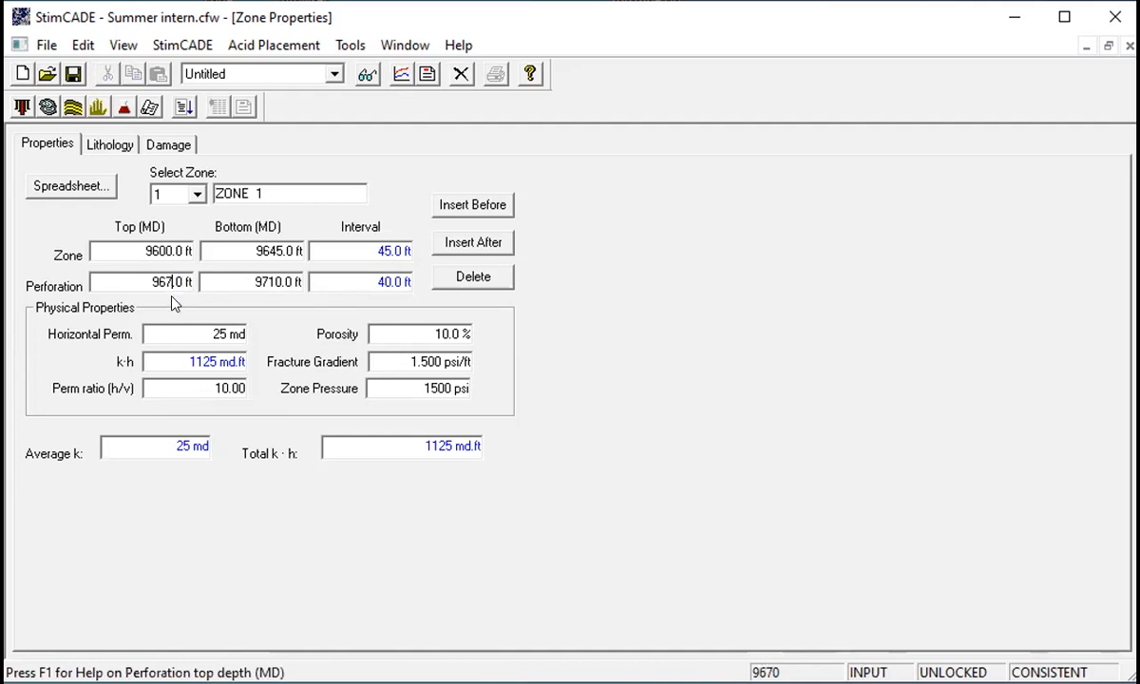
{"action": "type", "text": "00"}
{"action": "left_click", "coordinate": [277, 282]}
{"action": "key", "text": "BackSpace"}
{"action": "key", "text": "BackSpace"}
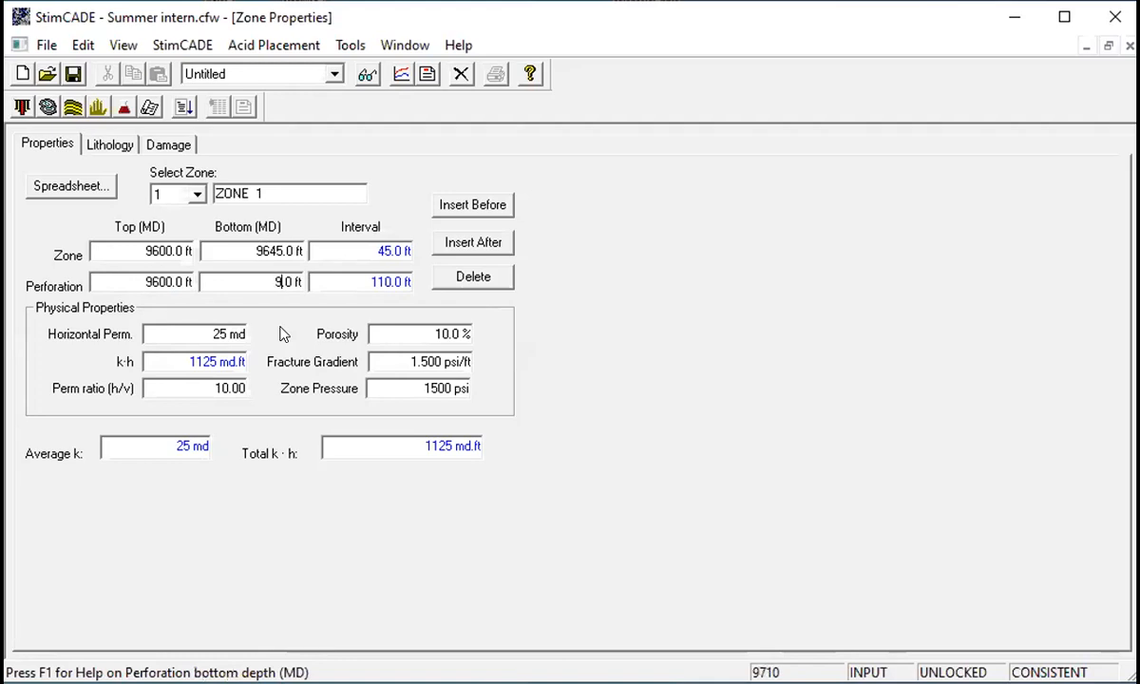
{"action": "type", "text": "635"}
- Set the zone's fracture gradient to 1.700 psi/ft
{"action": "left_click", "coordinate": [335, 249]}
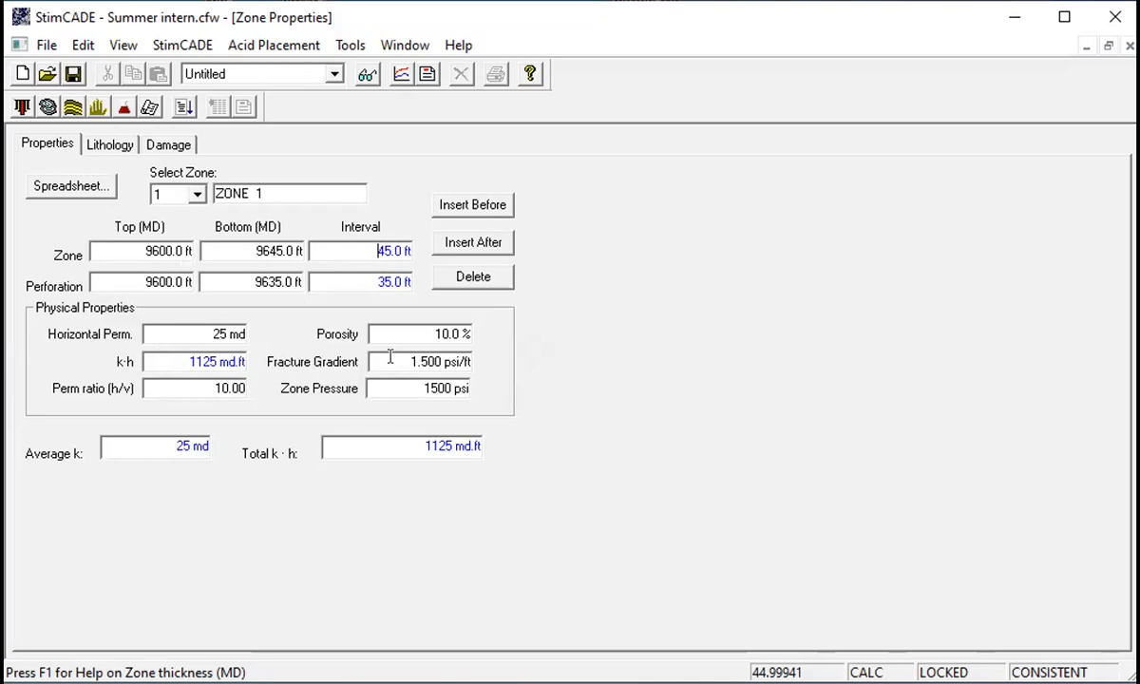
{"action": "left_click", "coordinate": [426, 361]}
{"action": "key", "text": "BackSpace"}
{"action": "type", "text": "7"}
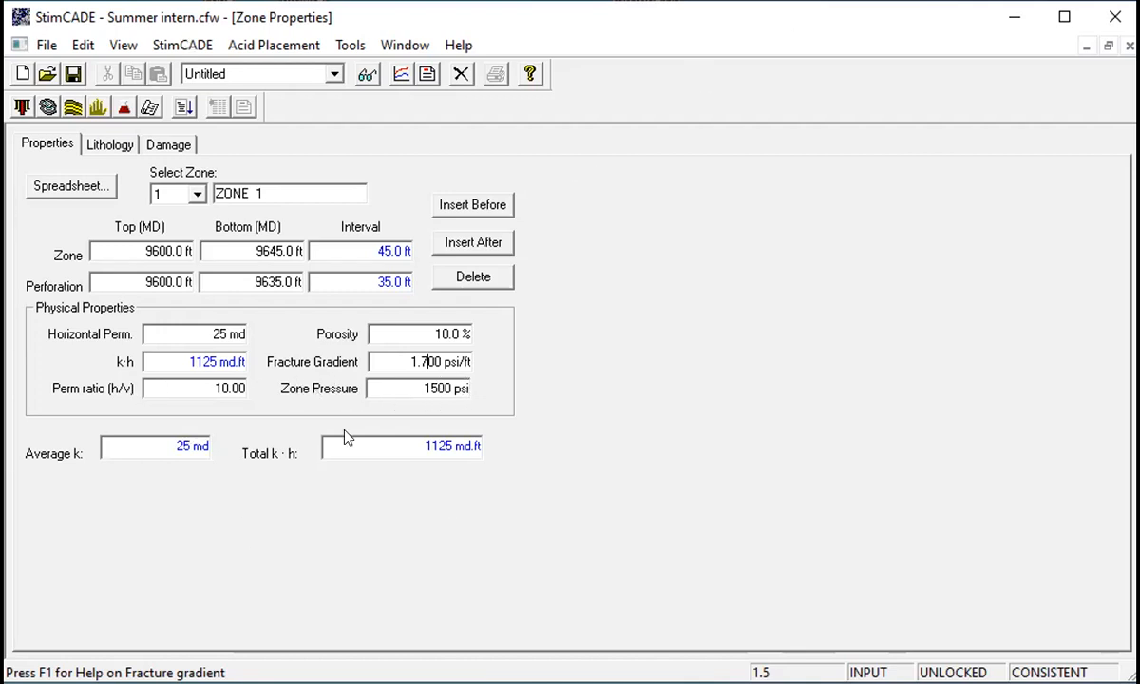
- Review the zone's lithology and its formation damage type
{"action": "left_click", "coordinate": [52, 143]}
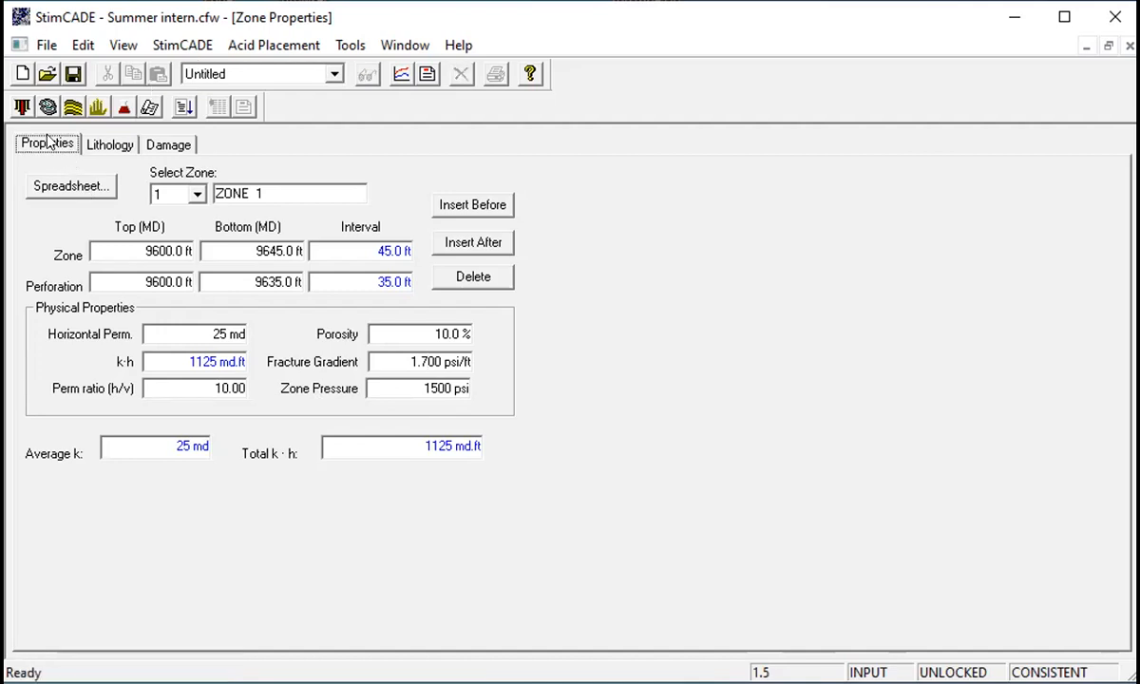
{"action": "left_click", "coordinate": [110, 145]}
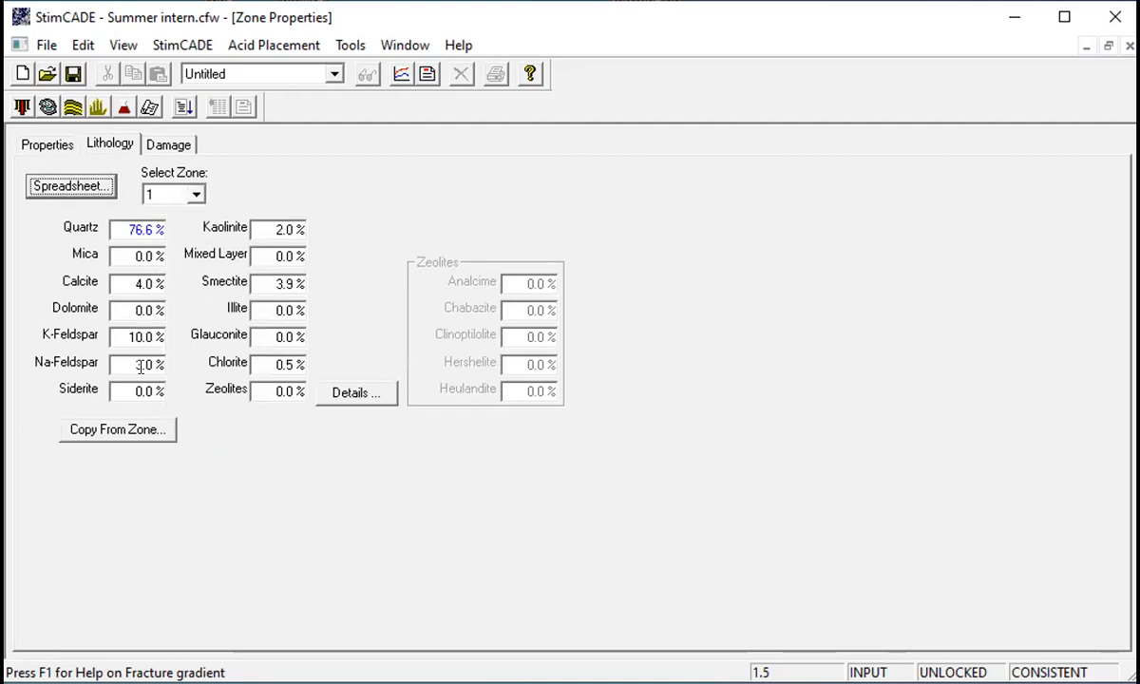
{"action": "left_click", "coordinate": [165, 145]}
{"action": "left_click", "coordinate": [487, 194]}
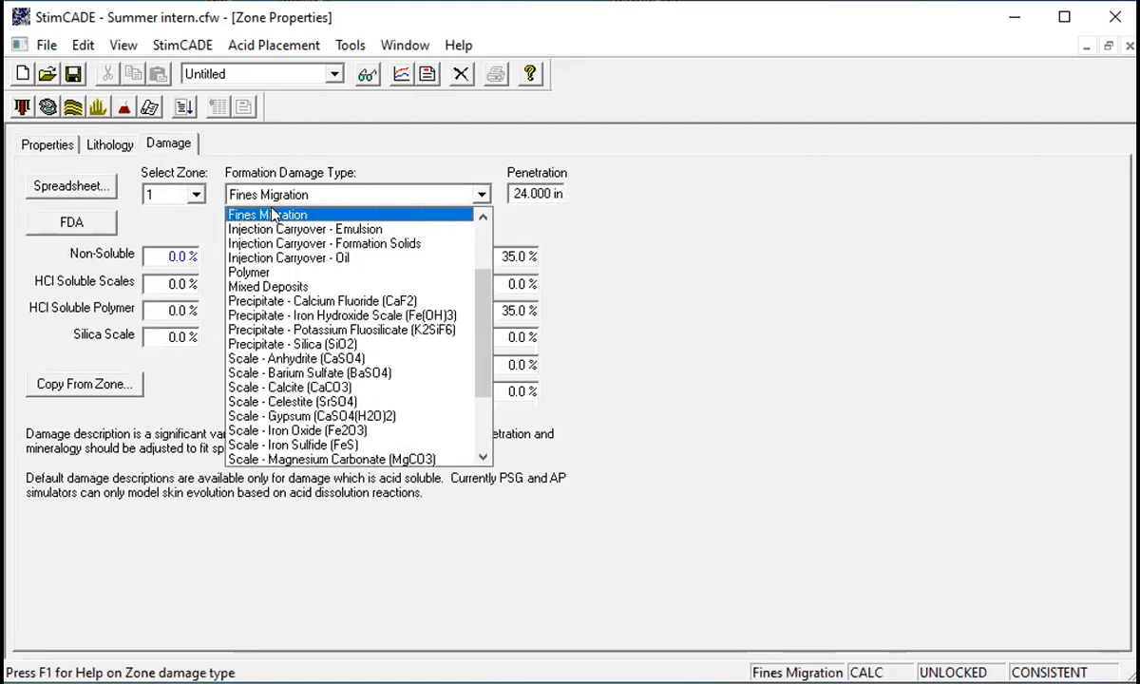
{"action": "left_click", "coordinate": [272, 215]}
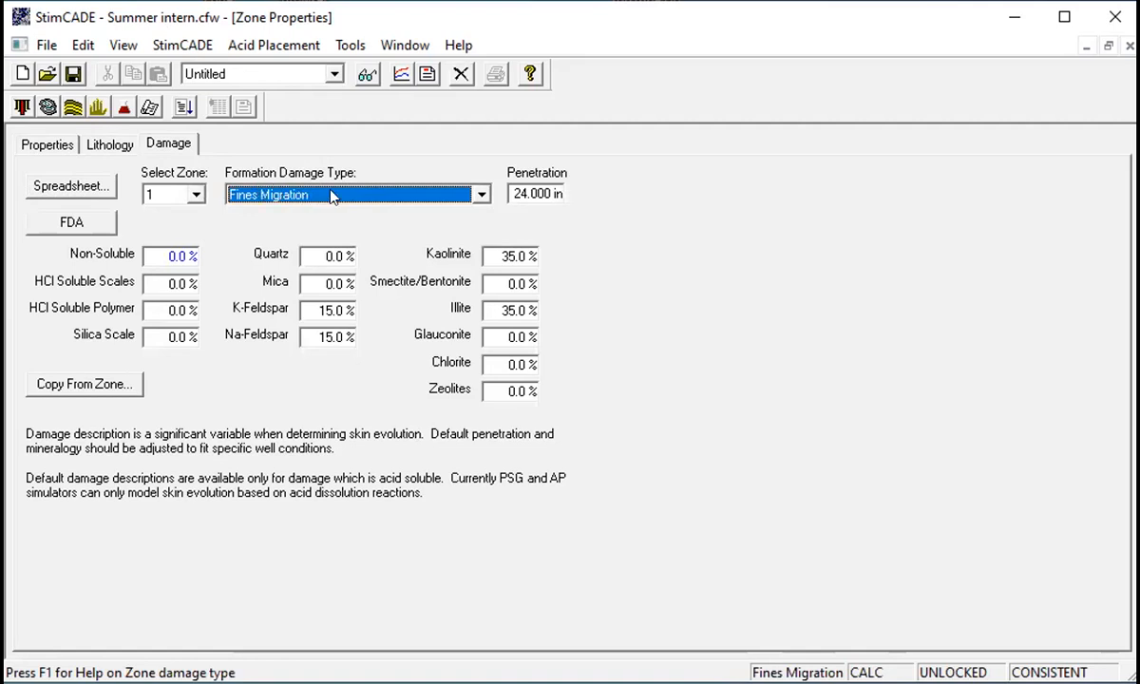
{"action": "left_click", "coordinate": [111, 142]}
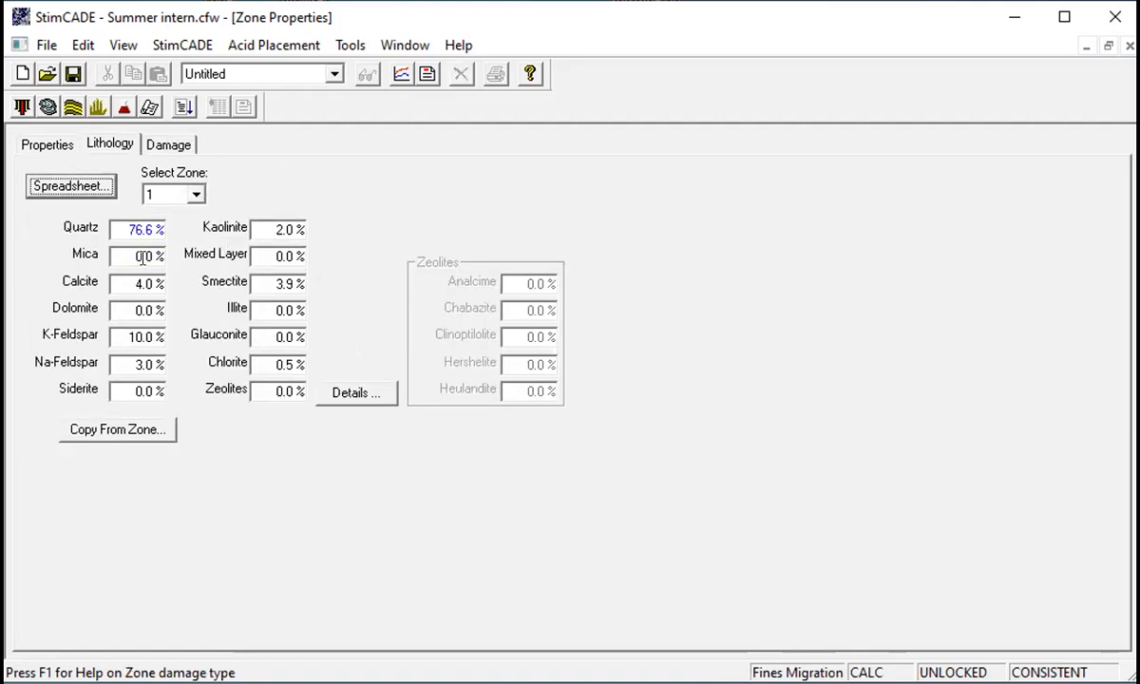
{"action": "left_click", "coordinate": [51, 138]}
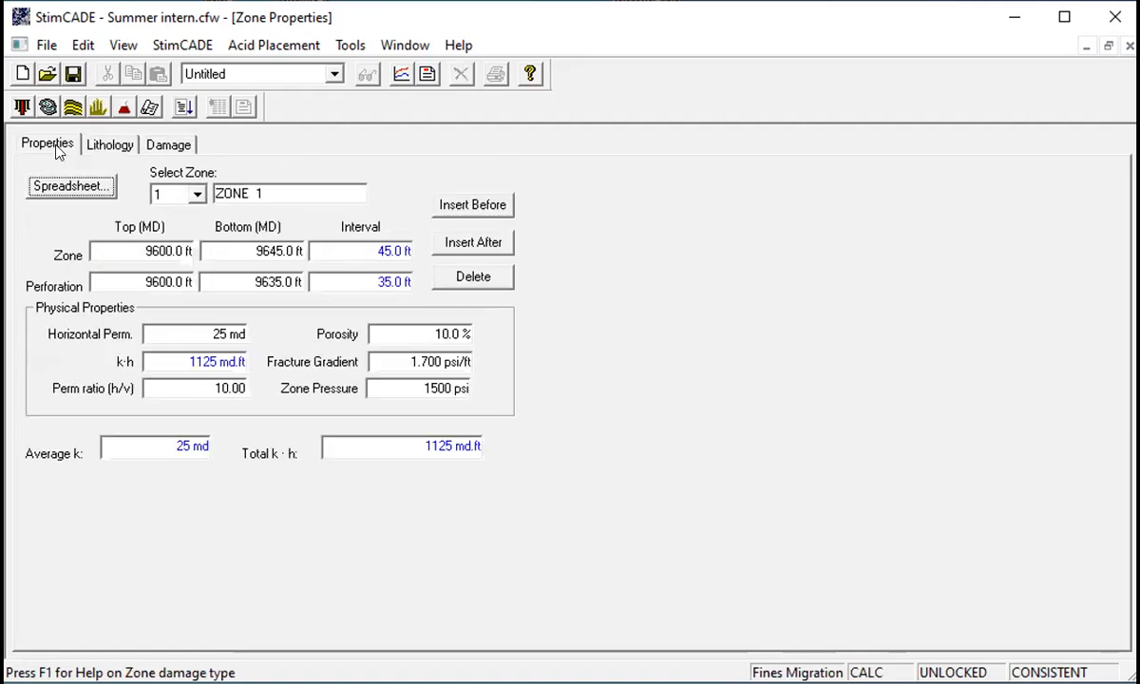
- Open the skin analysis and set the zone's damage skin to 8
{"action": "left_click", "coordinate": [98, 107]}
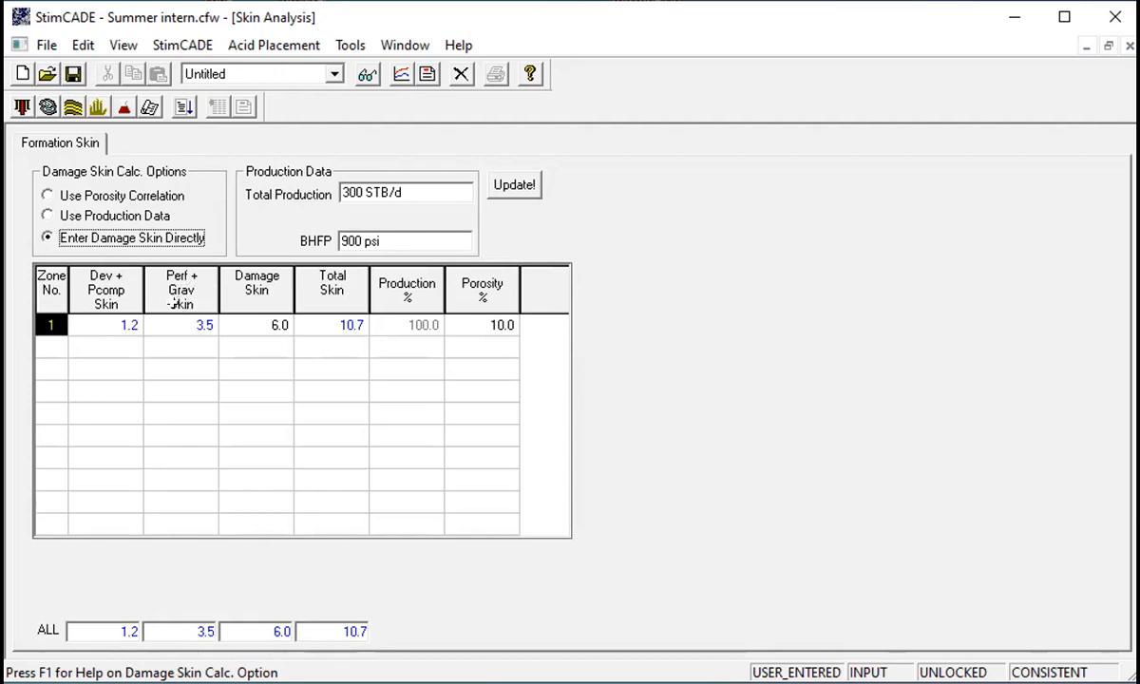
{"action": "left_click", "coordinate": [280, 325]}
{"action": "key", "text": "BackSpace"}
{"action": "type", "text": "8"}
{"action": "key", "text": "Return"}
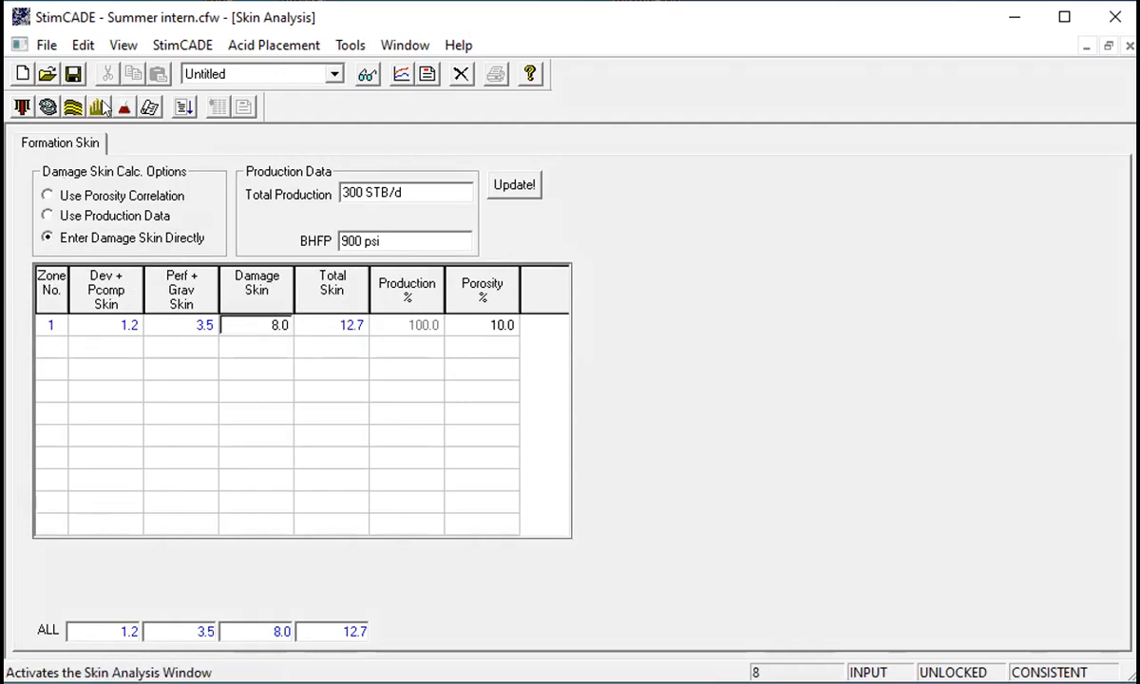
- Go to the acid placement schedule and run the acid placement simulation
{"action": "left_click", "coordinate": [117, 104]}
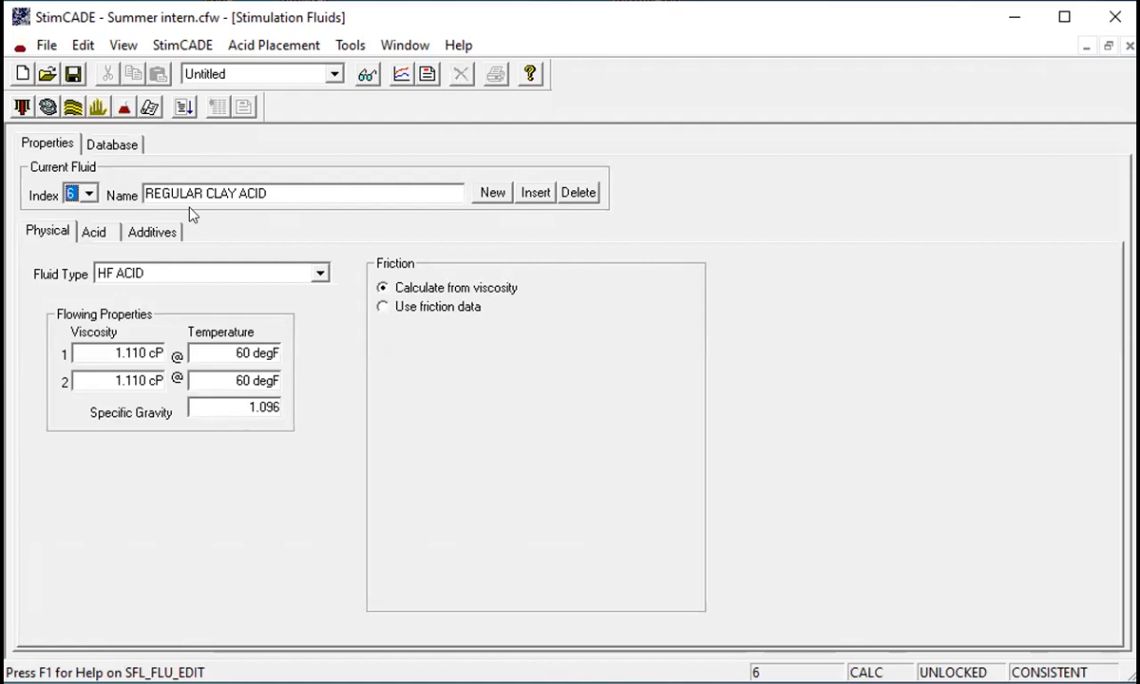
{"action": "left_click", "coordinate": [149, 108]}
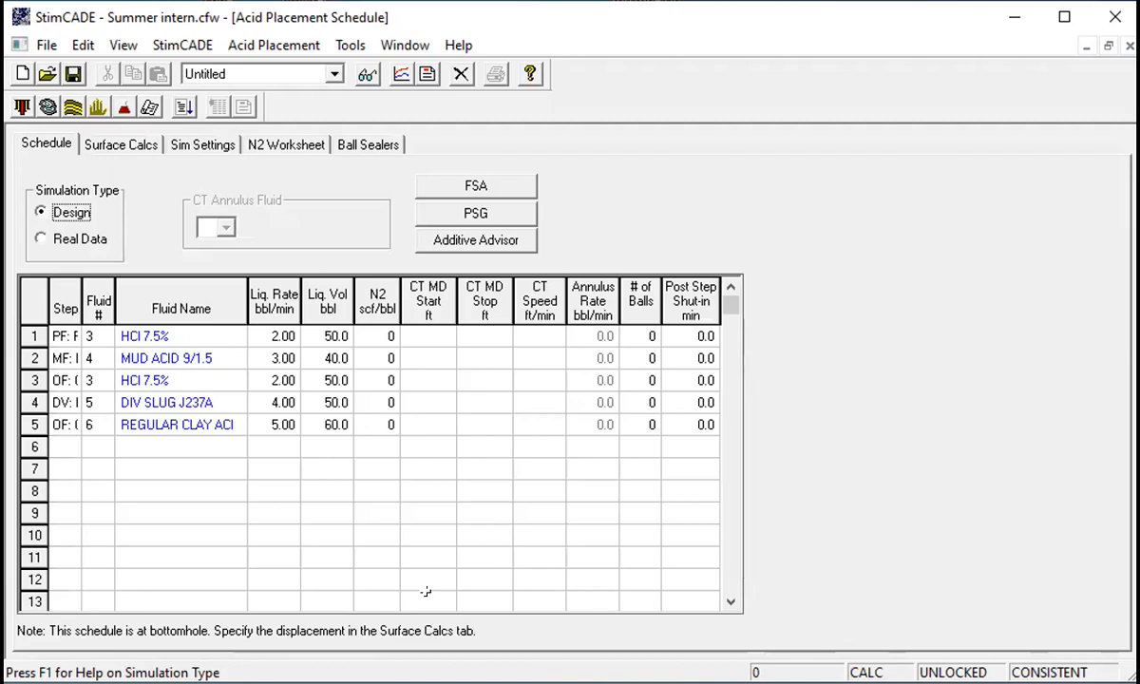
{"action": "left_click", "coordinate": [184, 99]}
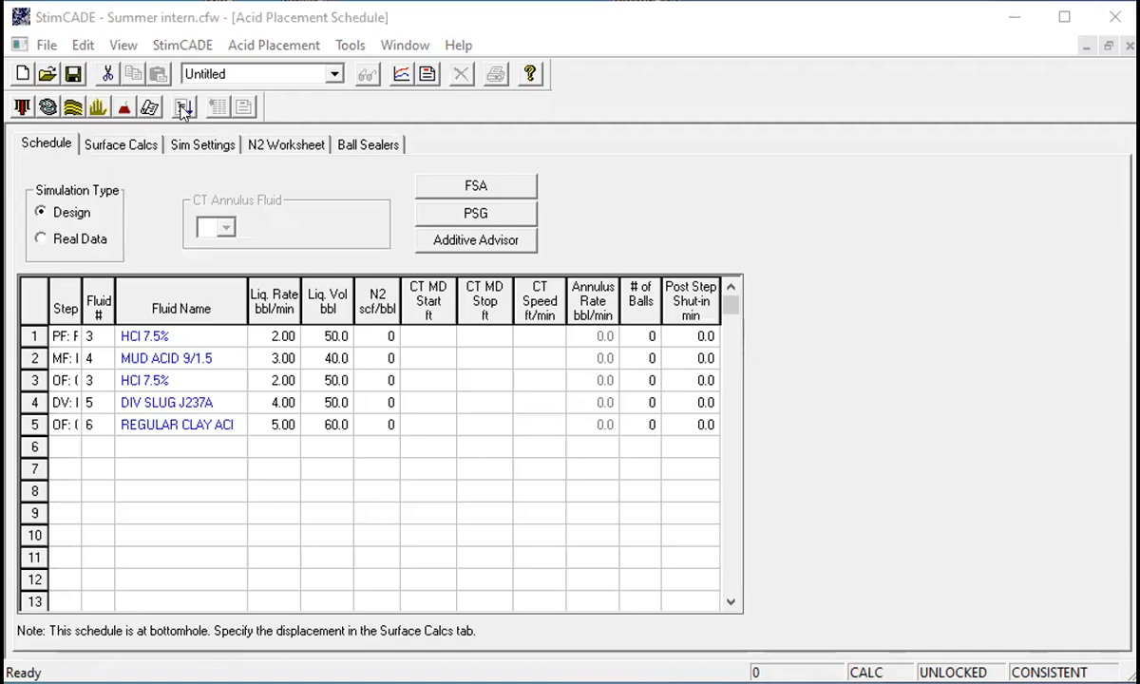
{"action": "left_click", "coordinate": [185, 107]}
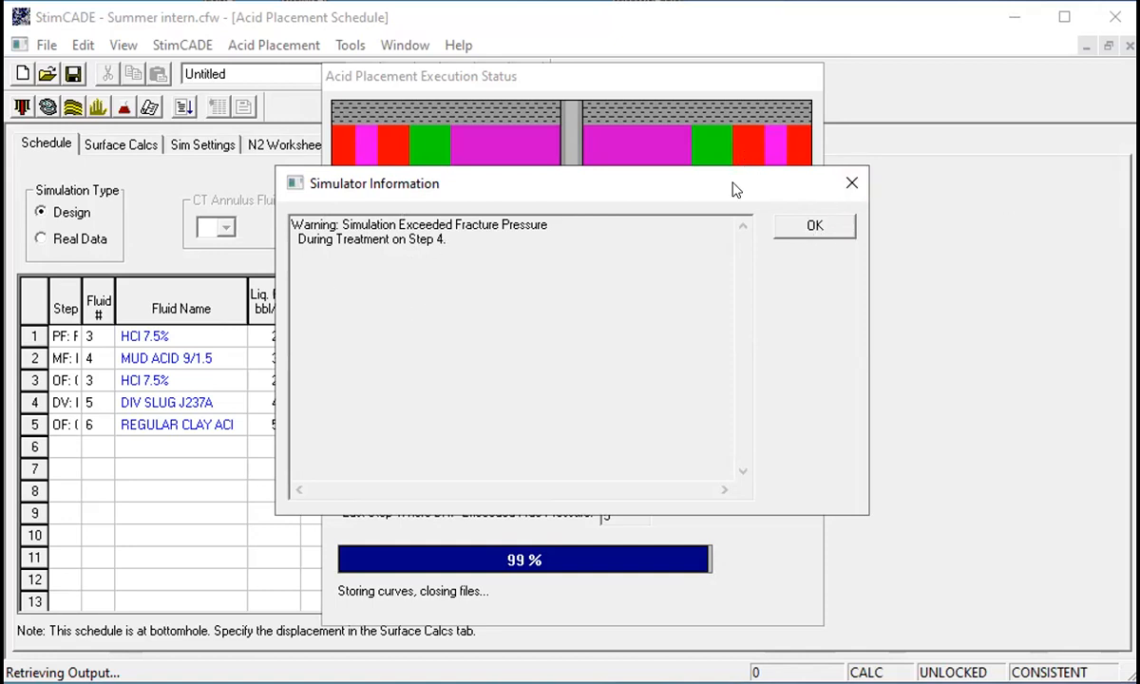
{"action": "left_click_drag", "start_coordinate": [734, 190], "coordinate": [757, 474]}
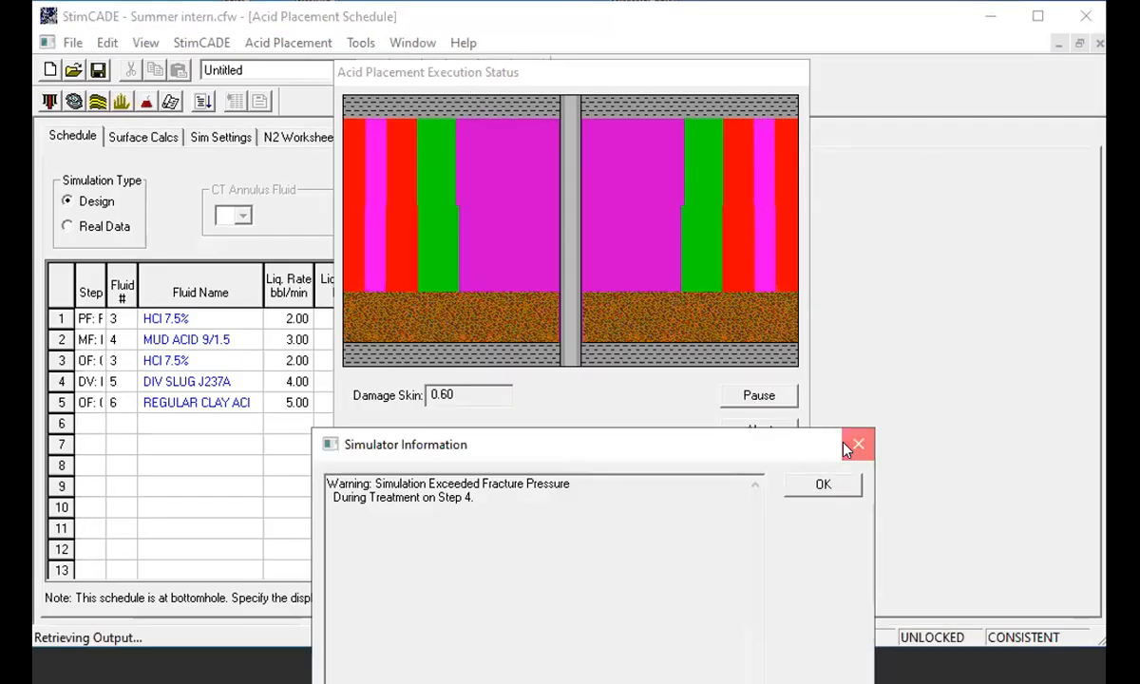
- Dismiss the simulator warning and review the skin, pressure and rate plots, closing each plot window
{"action": "left_click", "coordinate": [848, 449]}
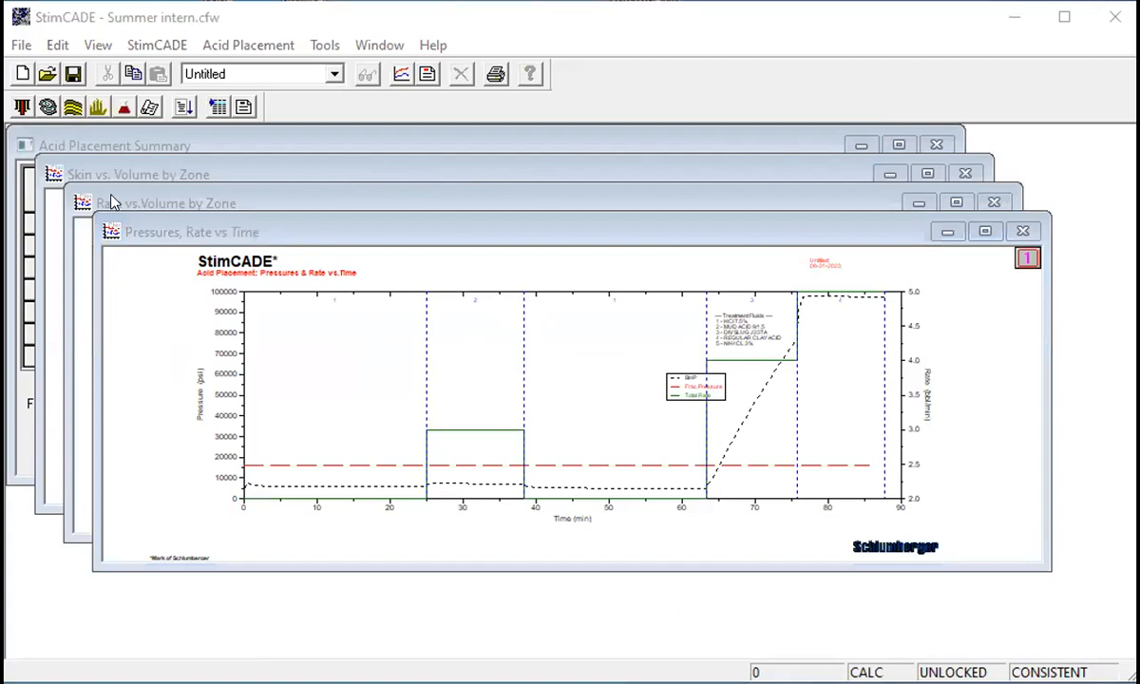
{"action": "left_click", "coordinate": [237, 172]}
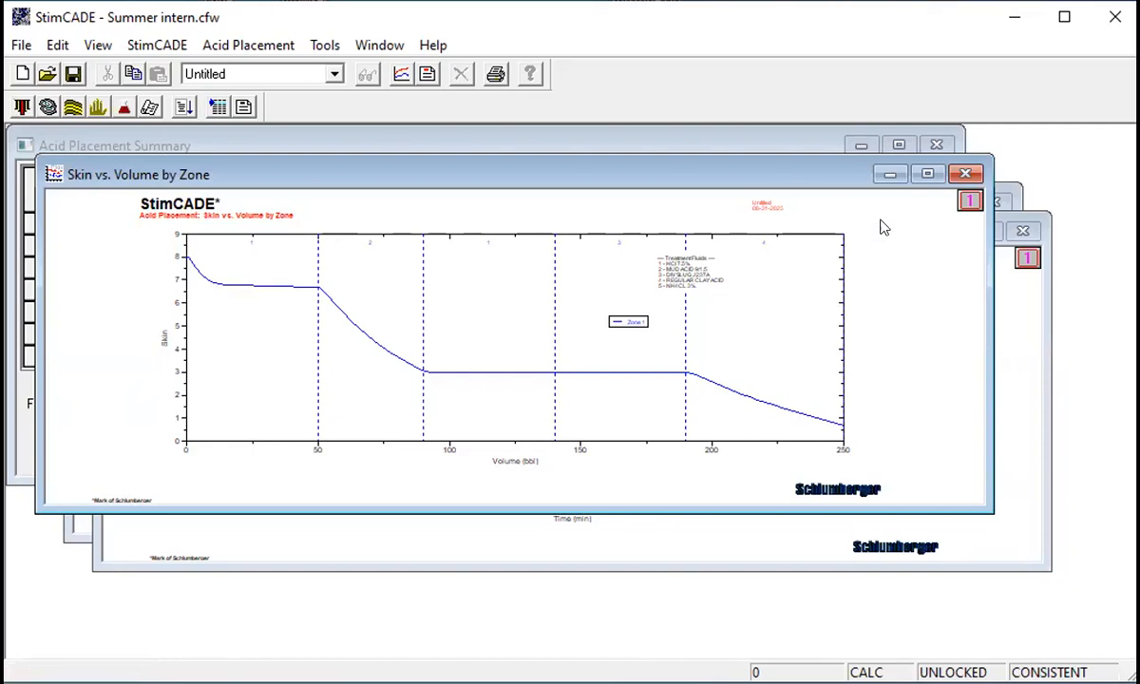
{"action": "left_click", "coordinate": [965, 174]}
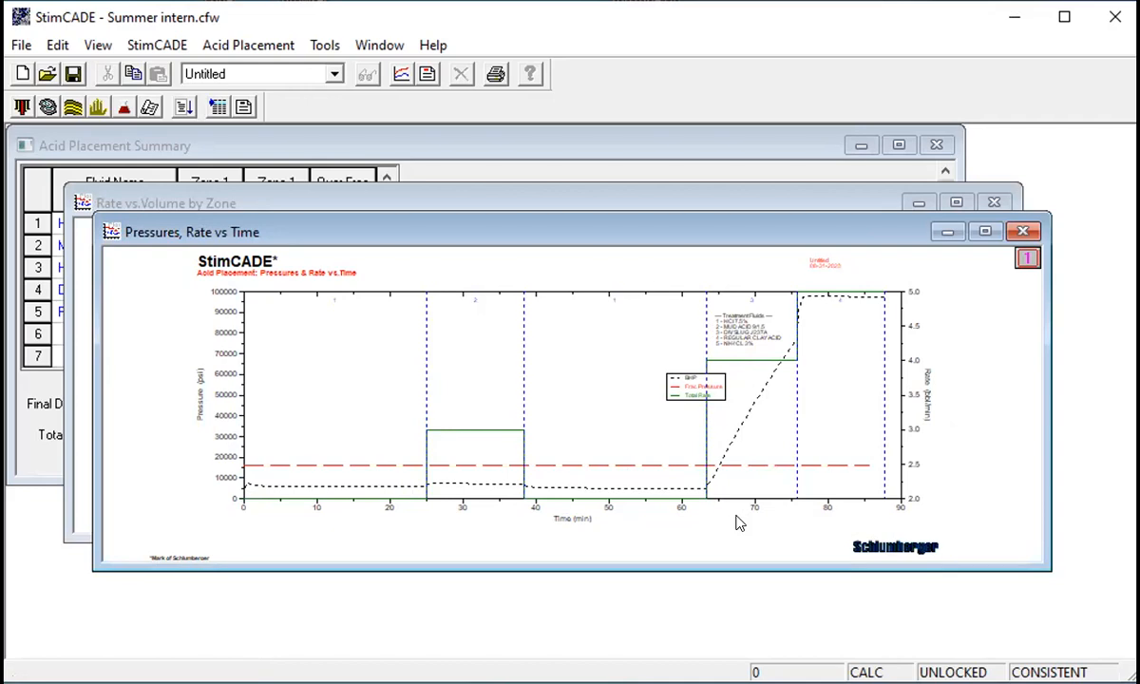
{"action": "left_click", "coordinate": [1023, 232]}
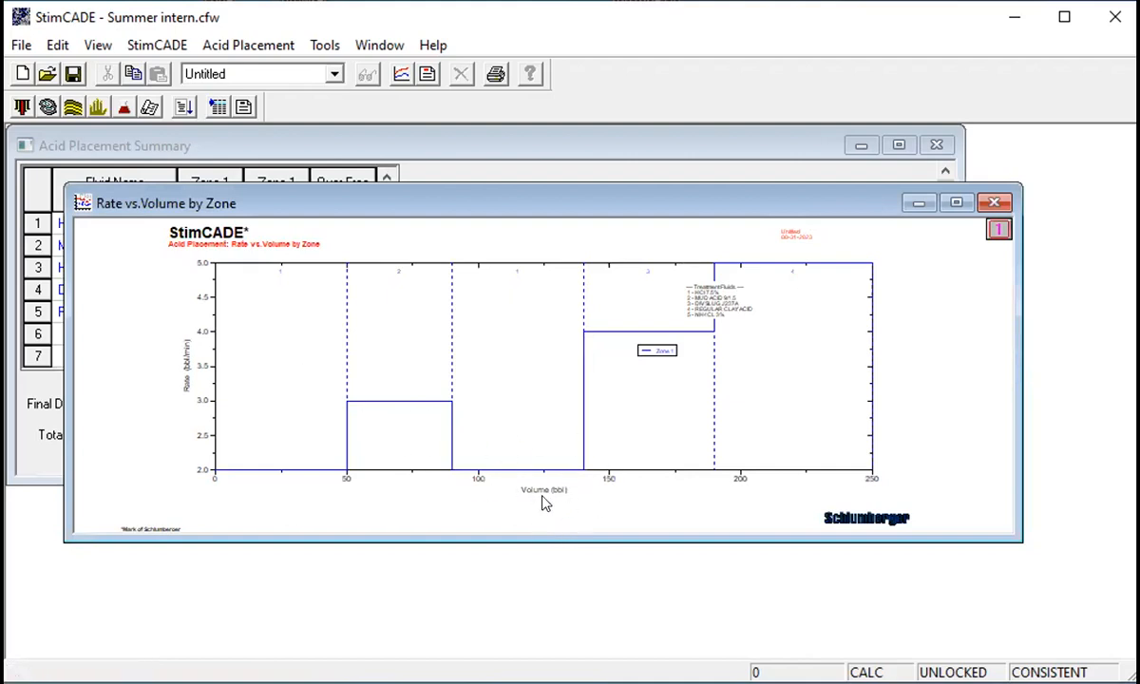
{"action": "left_click", "coordinate": [995, 203]}
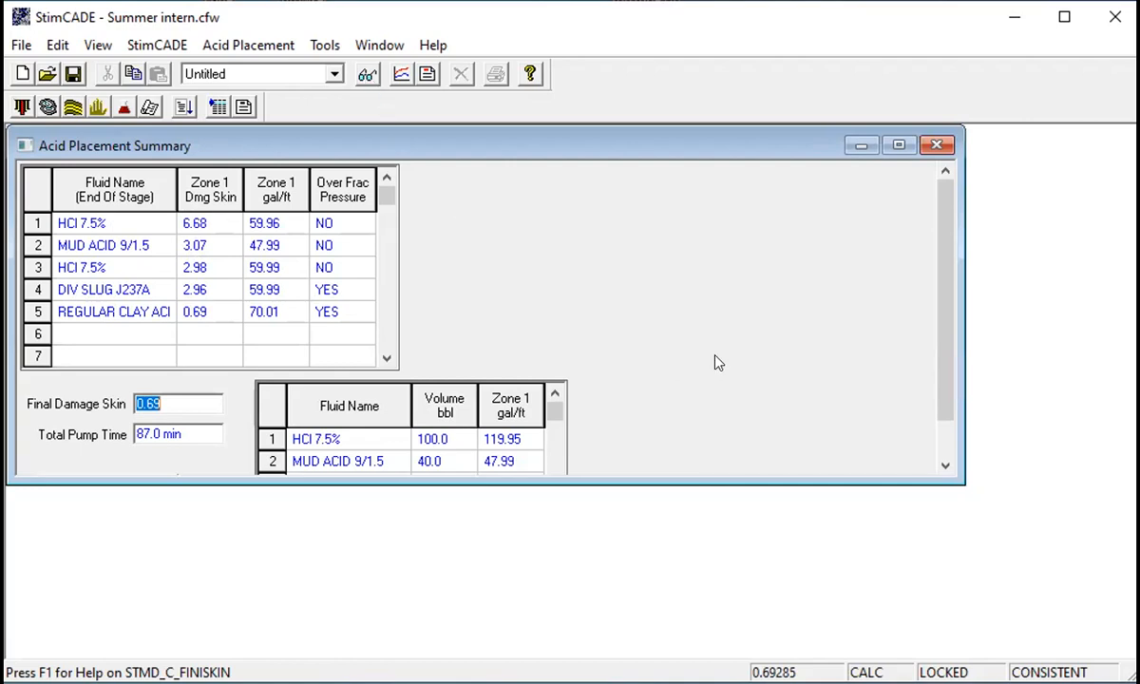
- Generate the A.Pl. Radial Penetration plot, move its legend to the upper-right corner, and close it
{"action": "left_click", "coordinate": [401, 75]}
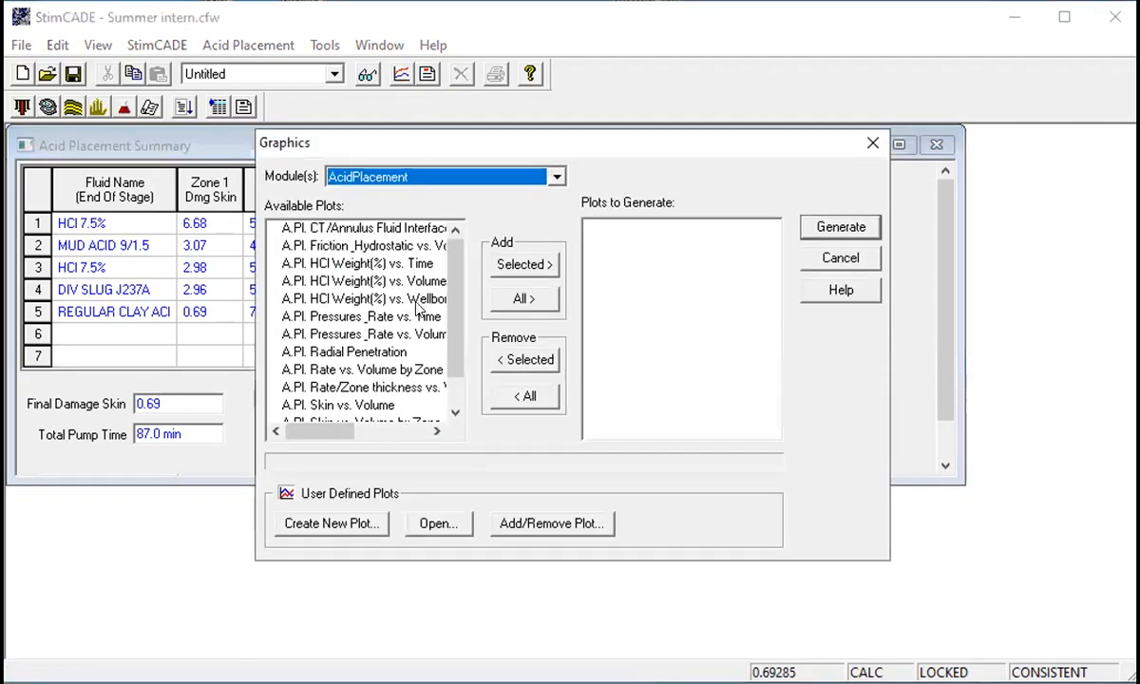
{"action": "left_click", "coordinate": [344, 352]}
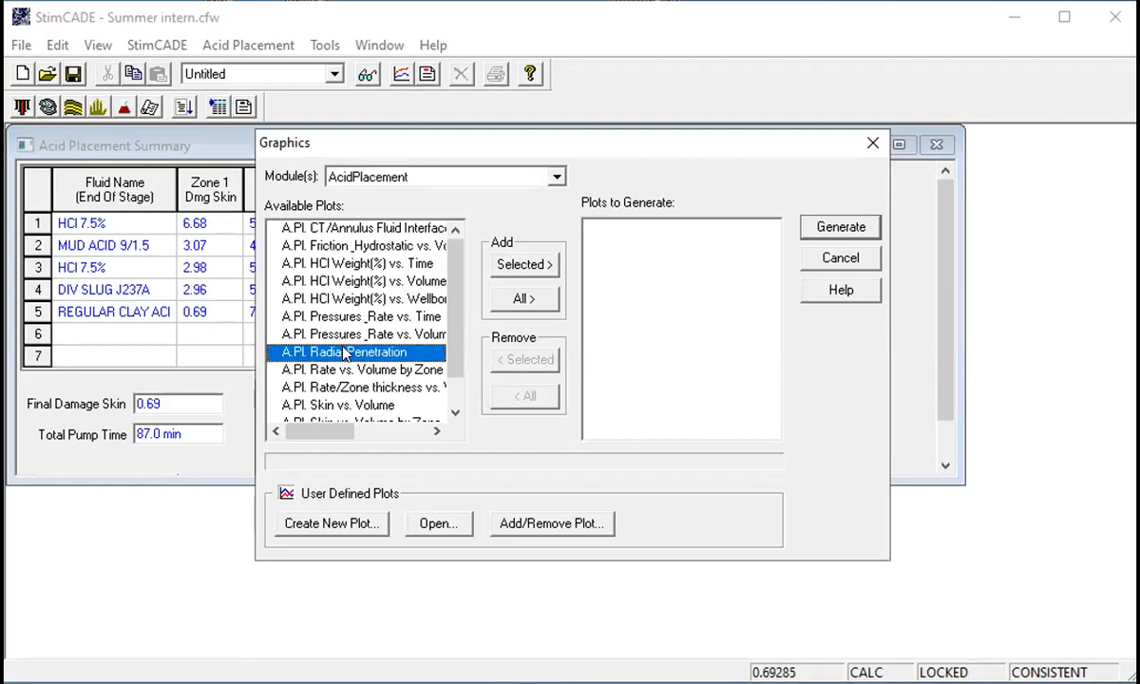
{"action": "left_click", "coordinate": [525, 264]}
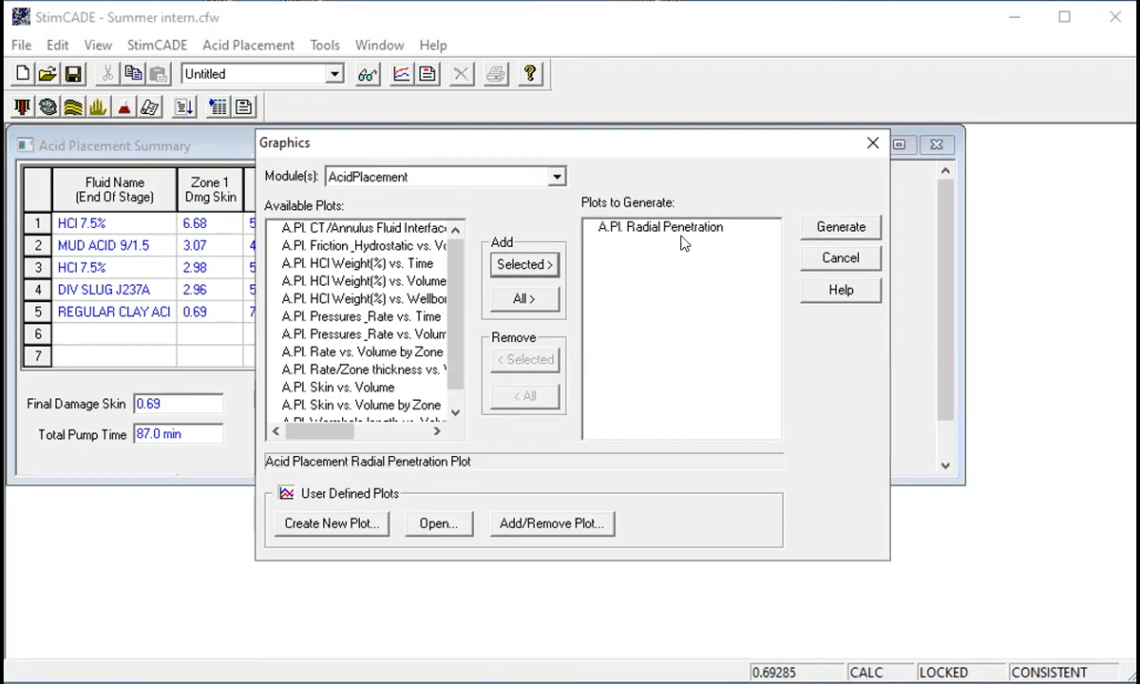
{"action": "left_click", "coordinate": [823, 229]}
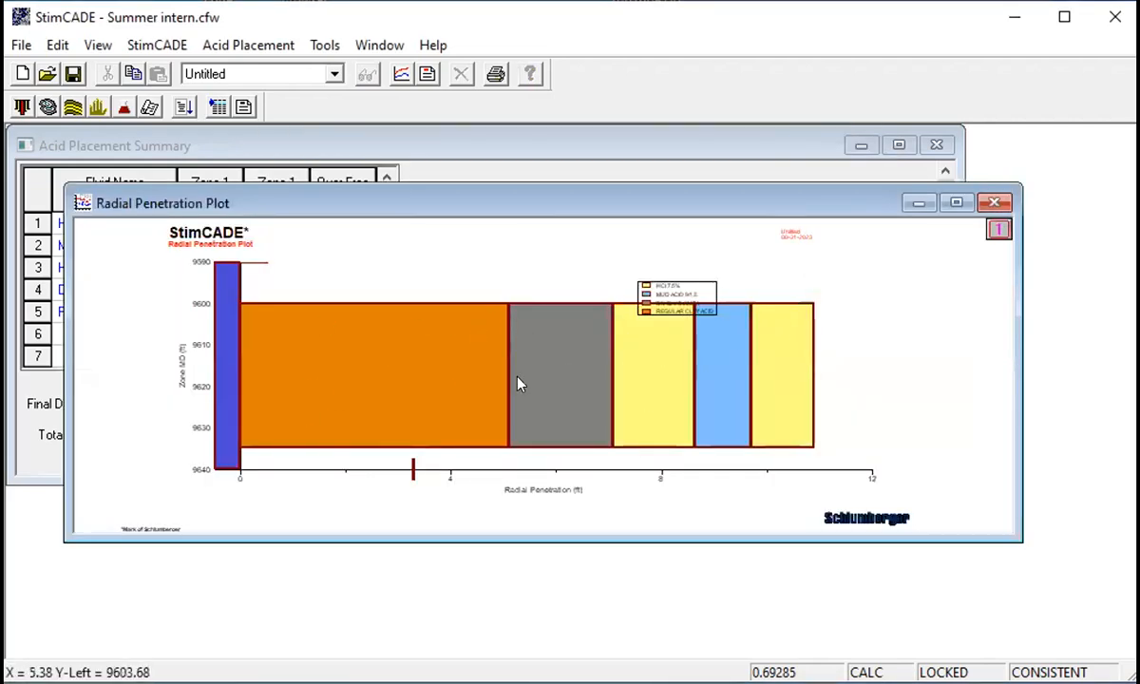
{"action": "left_click_drag", "start_coordinate": [703, 308], "coordinate": [936, 266]}
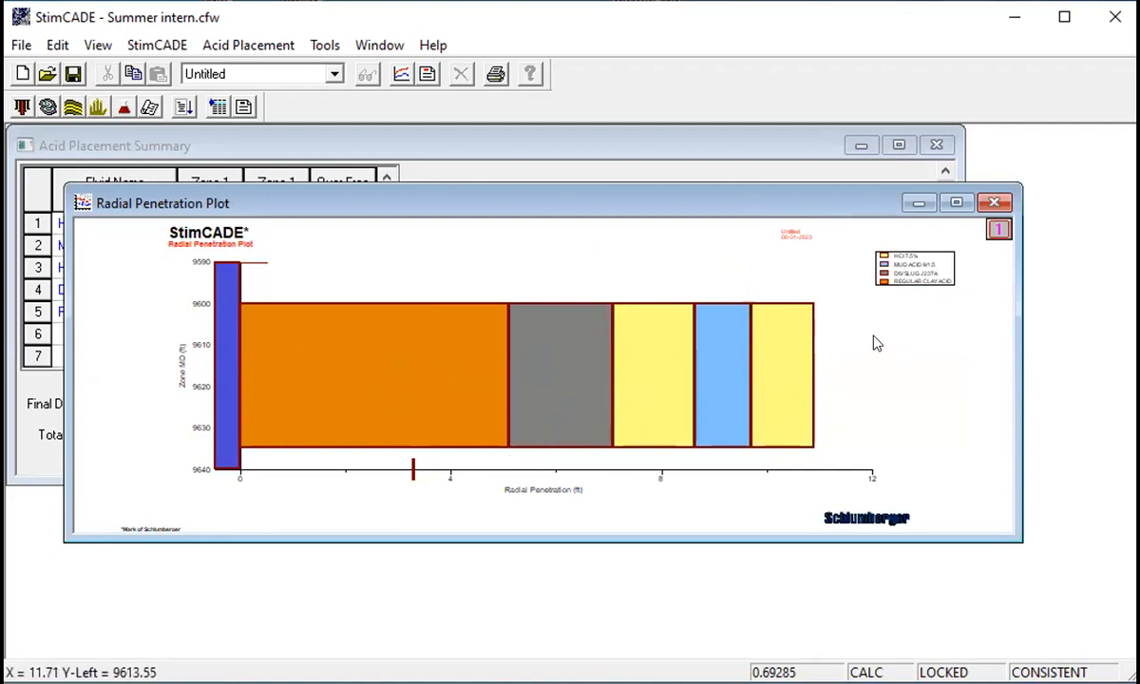
{"action": "left_click", "coordinate": [994, 202]}
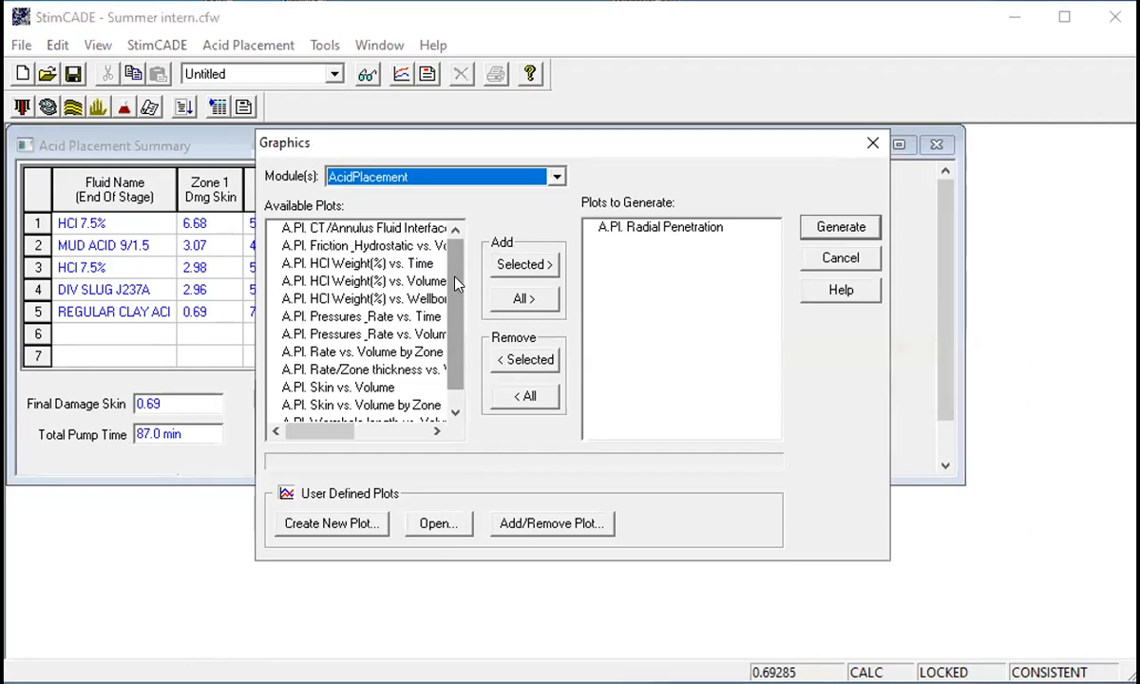
- Replace Radial Penetration with A.Pl. Friction_Hydrostatic vs. Volume in the plots list and try generating it
{"action": "left_click", "coordinate": [662, 229]}
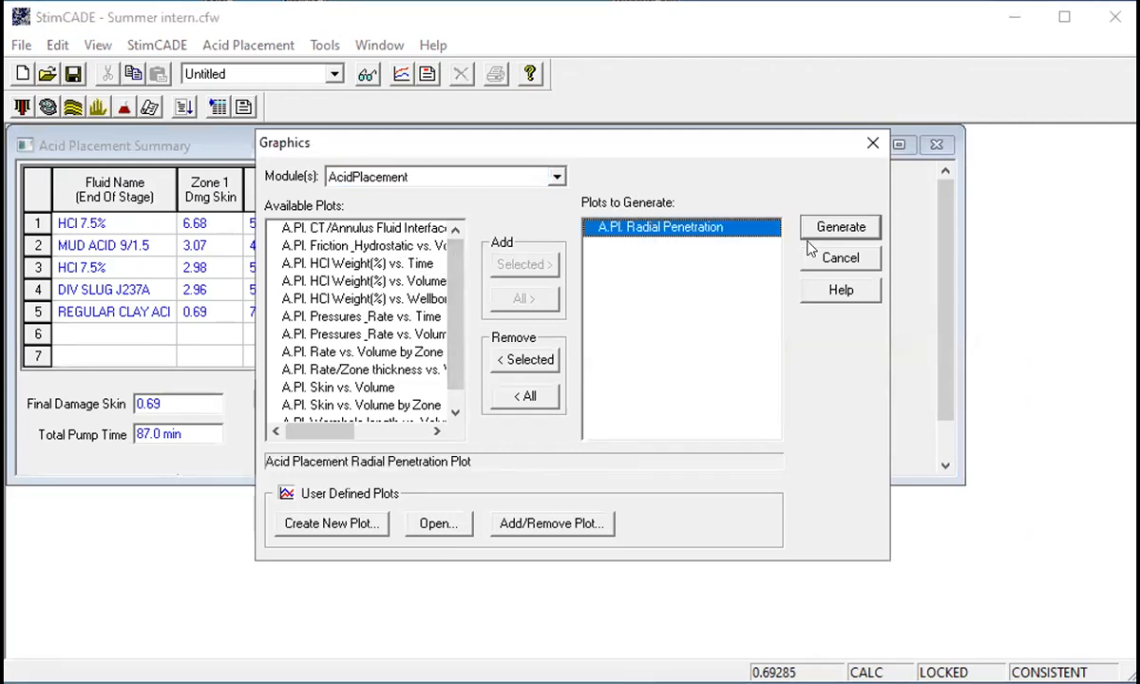
{"action": "left_click", "coordinate": [525, 360]}
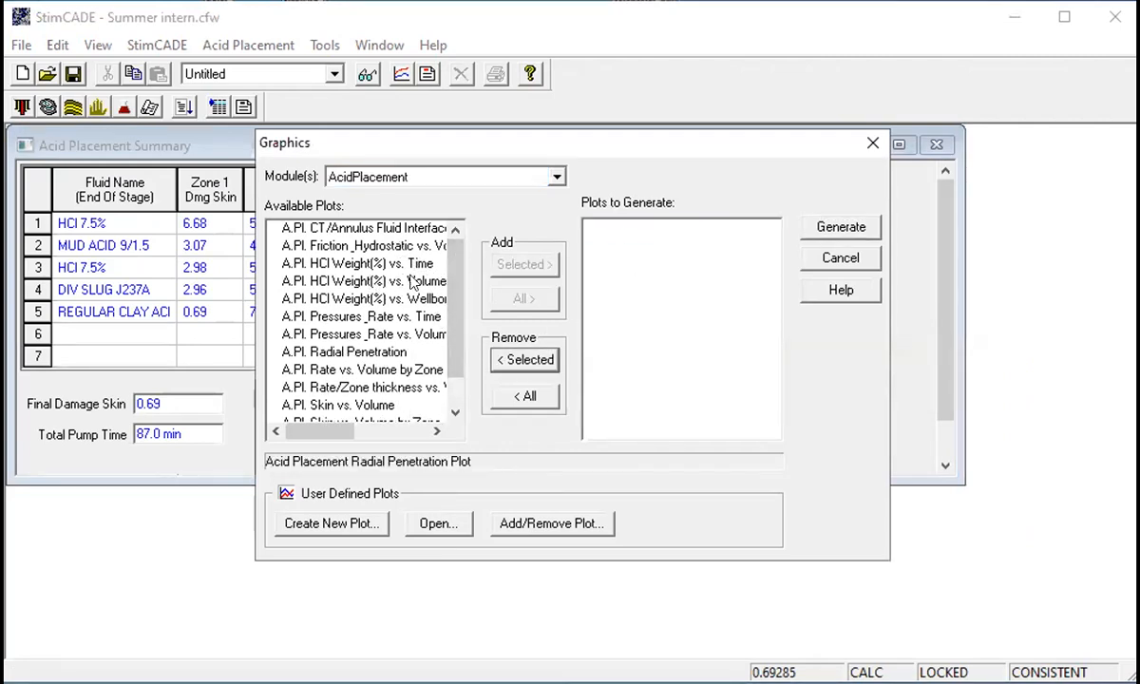
{"action": "mouse_move", "coordinate": [449, 294]}
{"action": "left_mouse_down"}
{"action": "mouse_move", "coordinate": [447, 337]}
{"action": "mouse_move", "coordinate": [450, 277]}
{"action": "mouse_move", "coordinate": [448, 294]}
{"action": "left_mouse_up"}
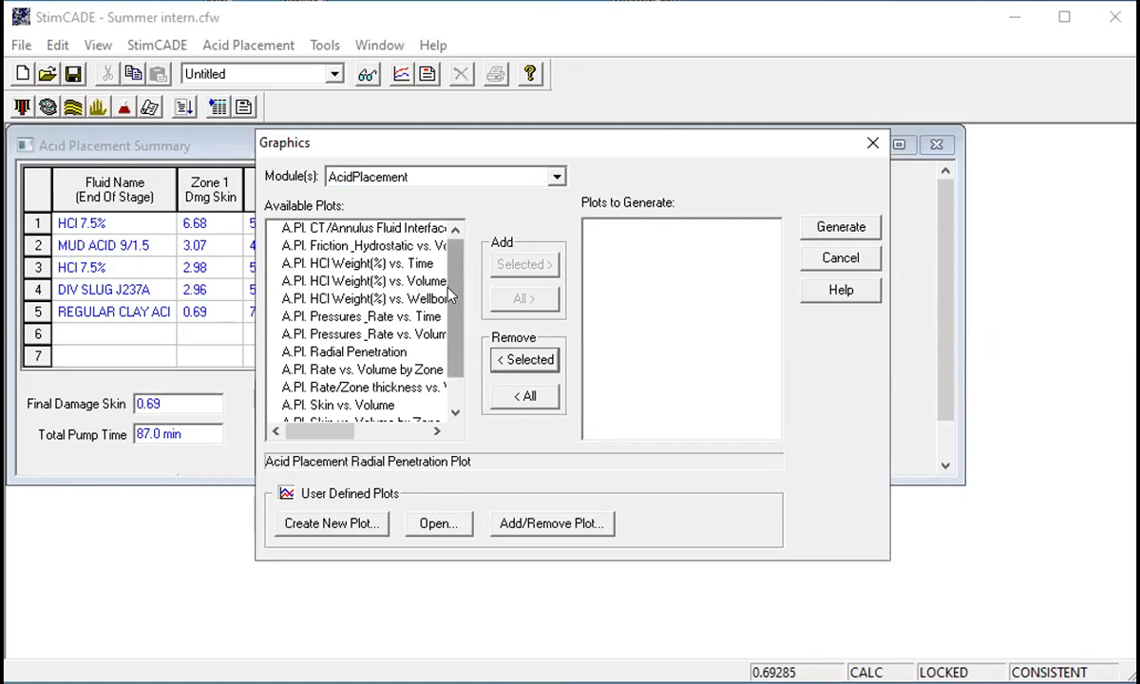
{"action": "left_click_drag", "start_coordinate": [453, 288], "coordinate": [449, 310]}
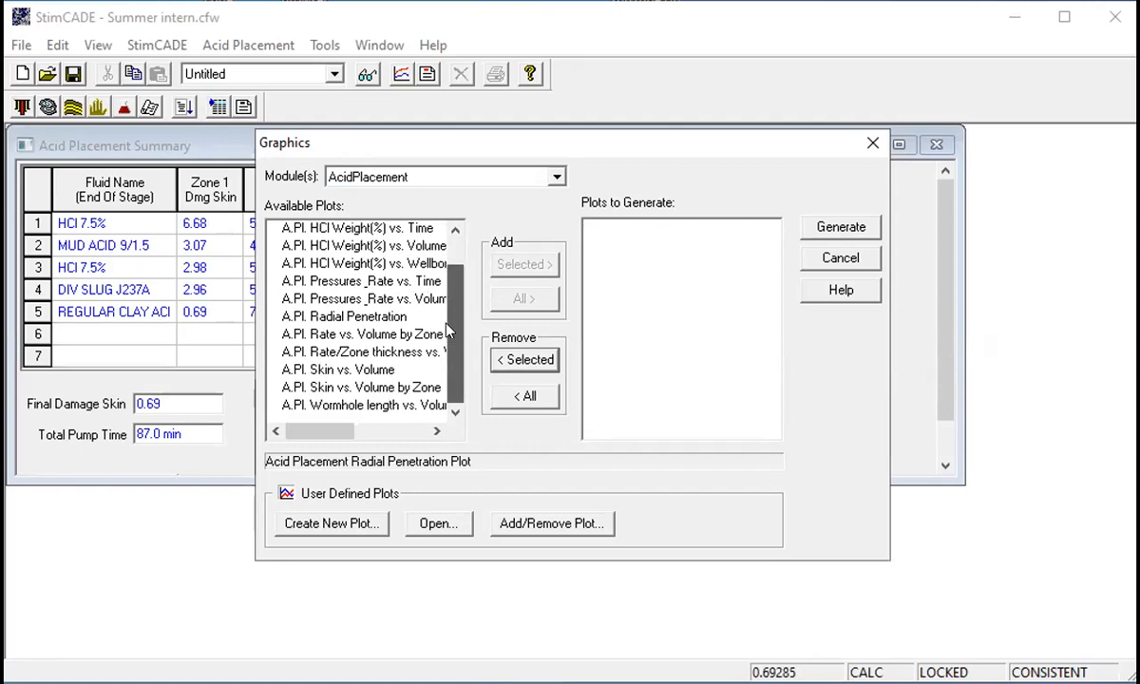
{"action": "left_click_drag", "start_coordinate": [447, 326], "coordinate": [452, 244]}
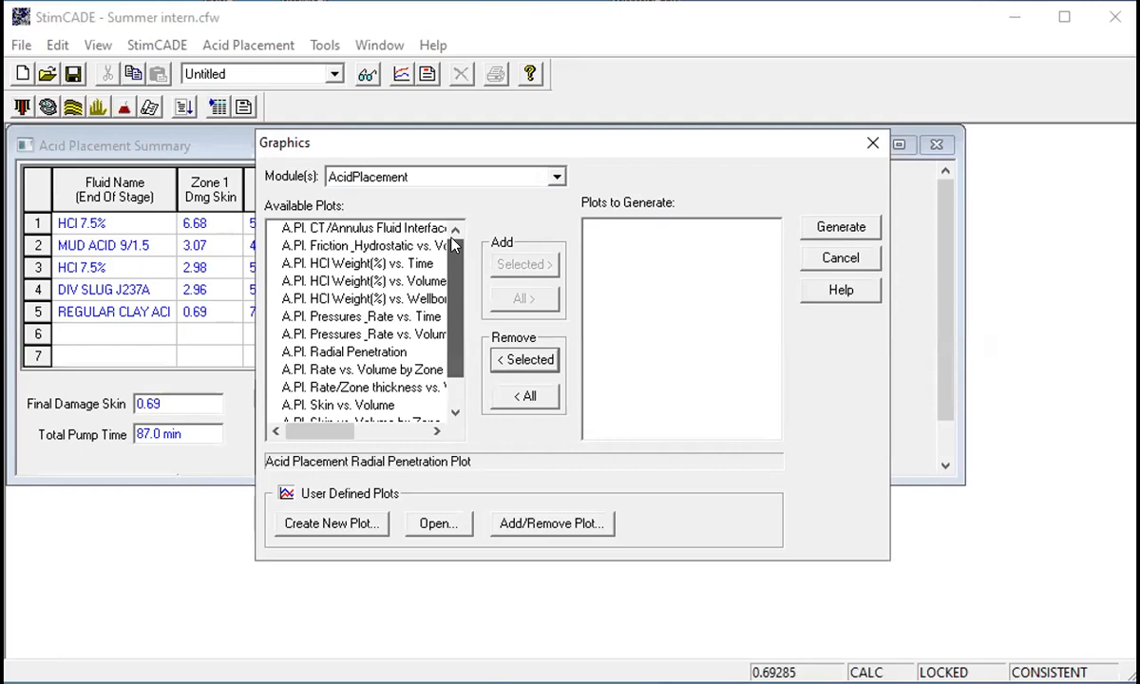
{"action": "left_click", "coordinate": [355, 244]}
{"action": "left_click", "coordinate": [522, 268]}
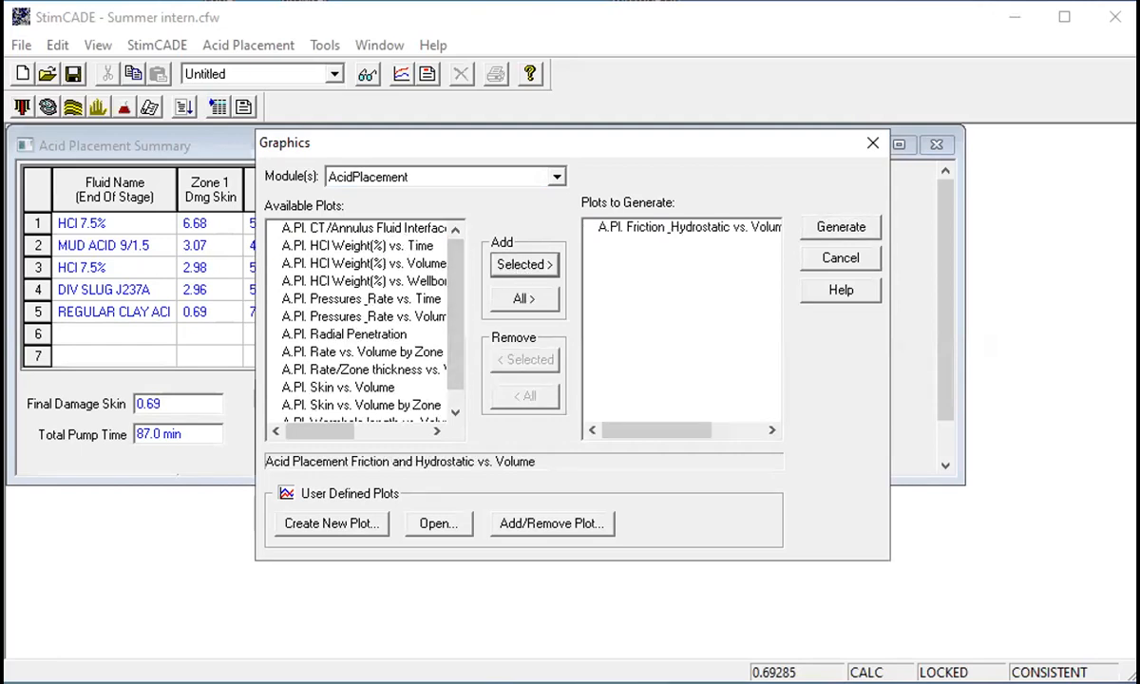
{"action": "left_click", "coordinate": [824, 227]}
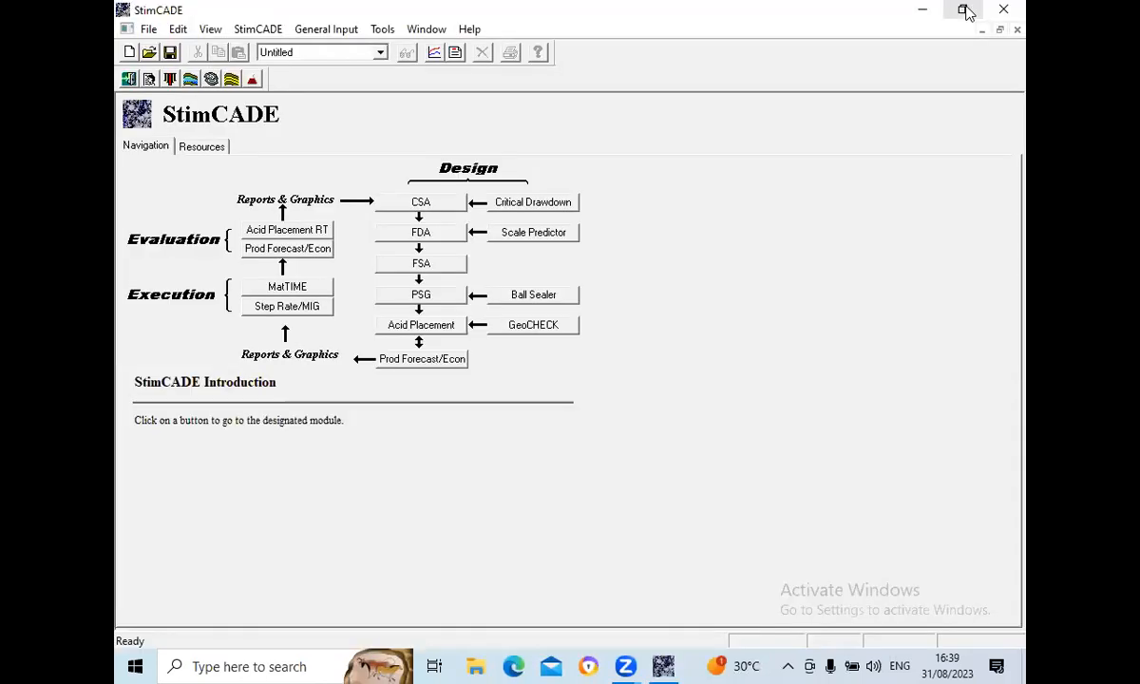
- Reopen StimCADE and load the Summer intern.cfw case from the design folder without saving changes
{"action": "left_click", "coordinate": [965, 11]}
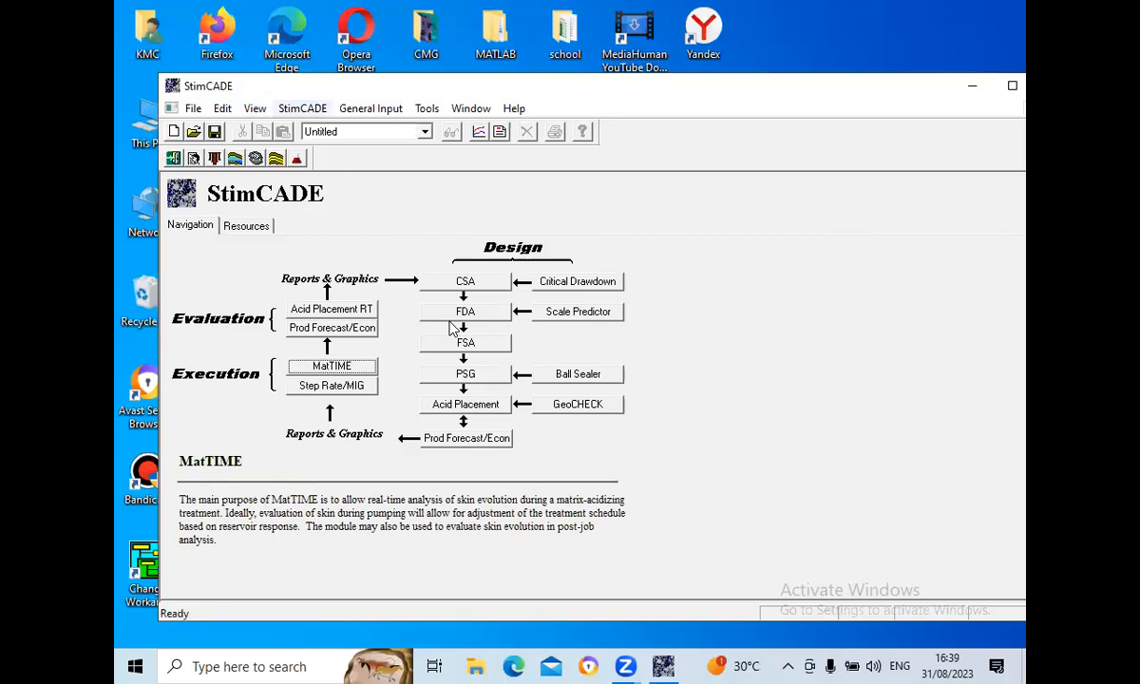
{"action": "left_click", "coordinate": [350, 244]}
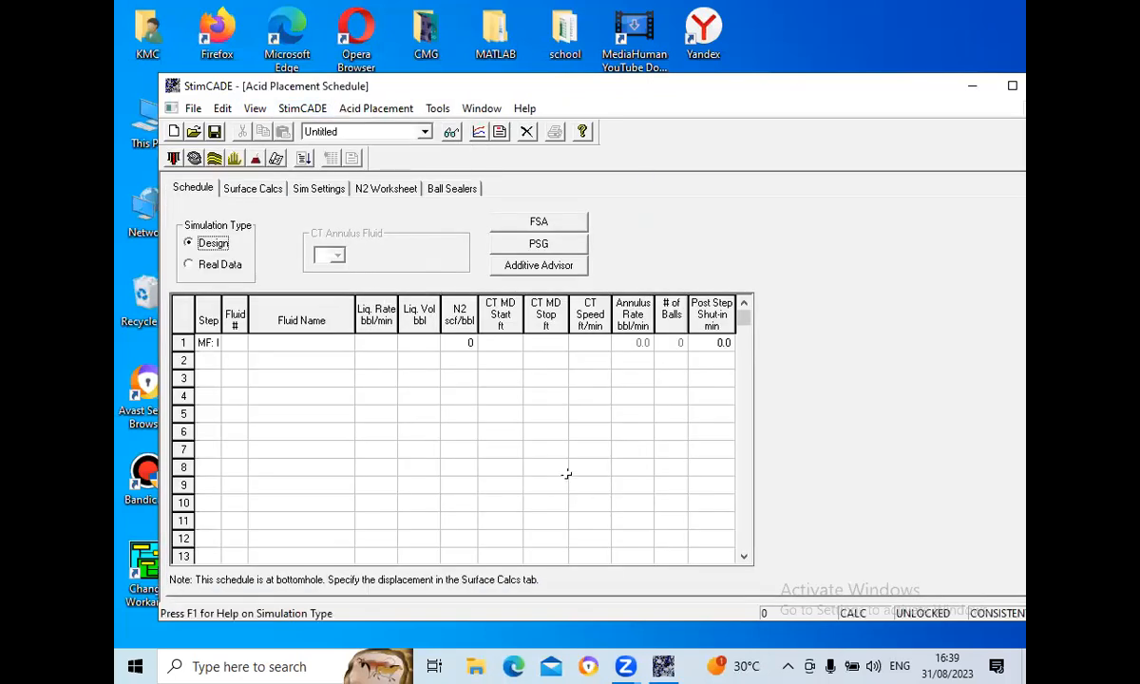
{"action": "left_click", "coordinate": [194, 110]}
{"action": "left_click", "coordinate": [224, 148]}
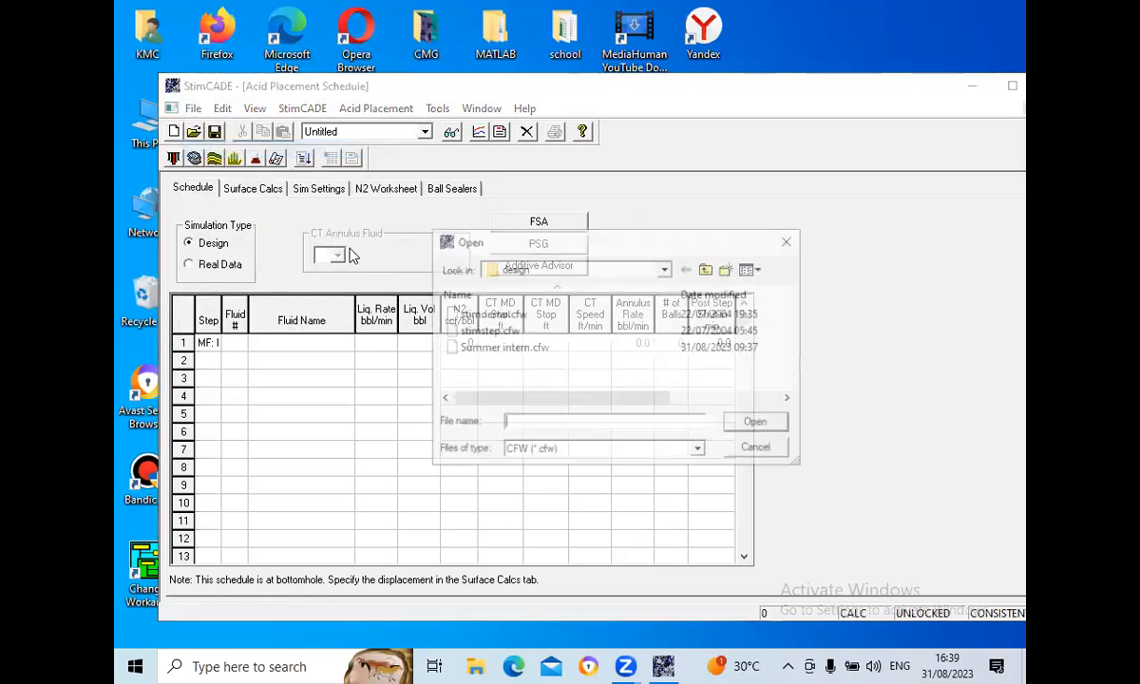
{"action": "left_click", "coordinate": [532, 348]}
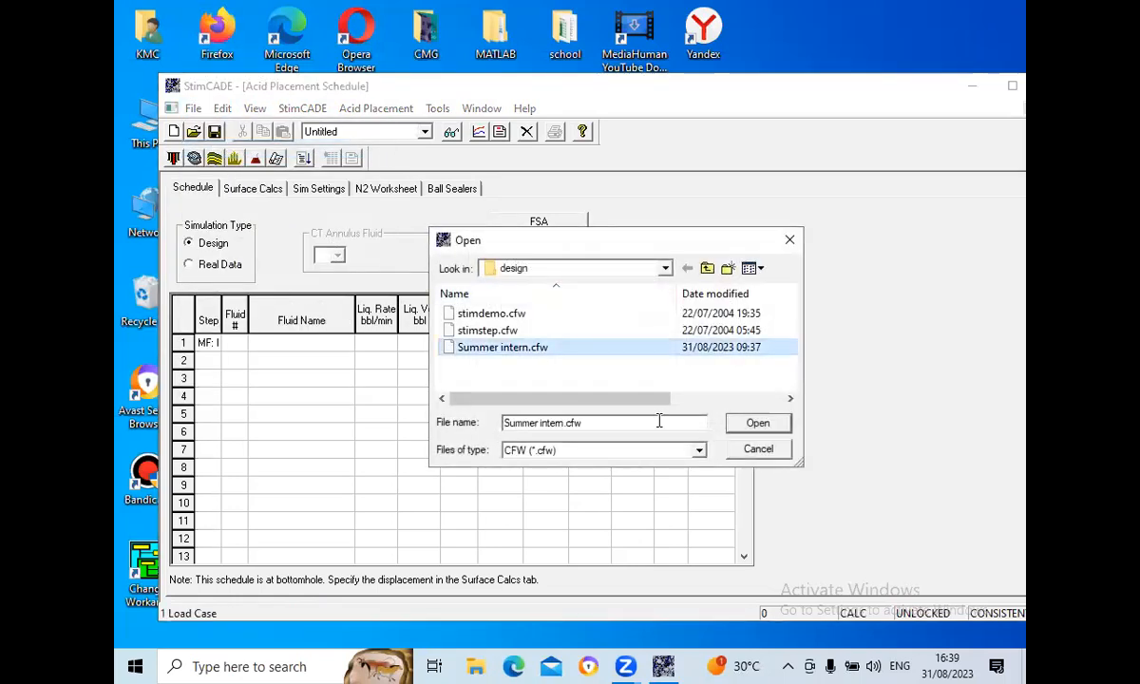
{"action": "left_click", "coordinate": [755, 423]}
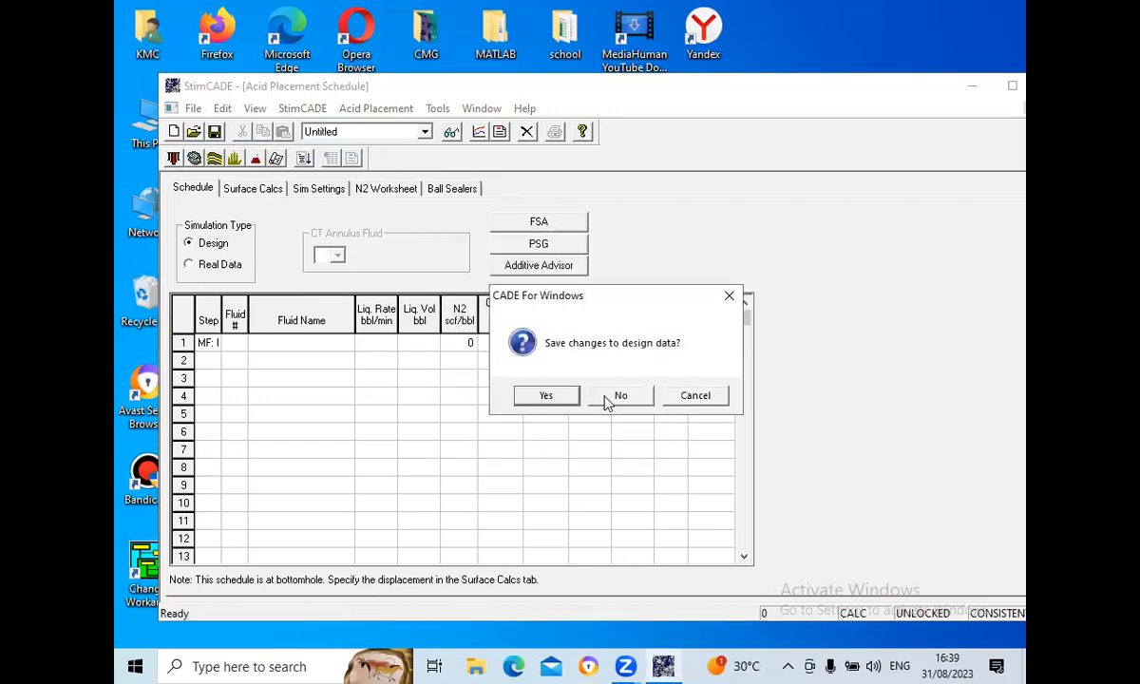
{"action": "left_click", "coordinate": [610, 399]}
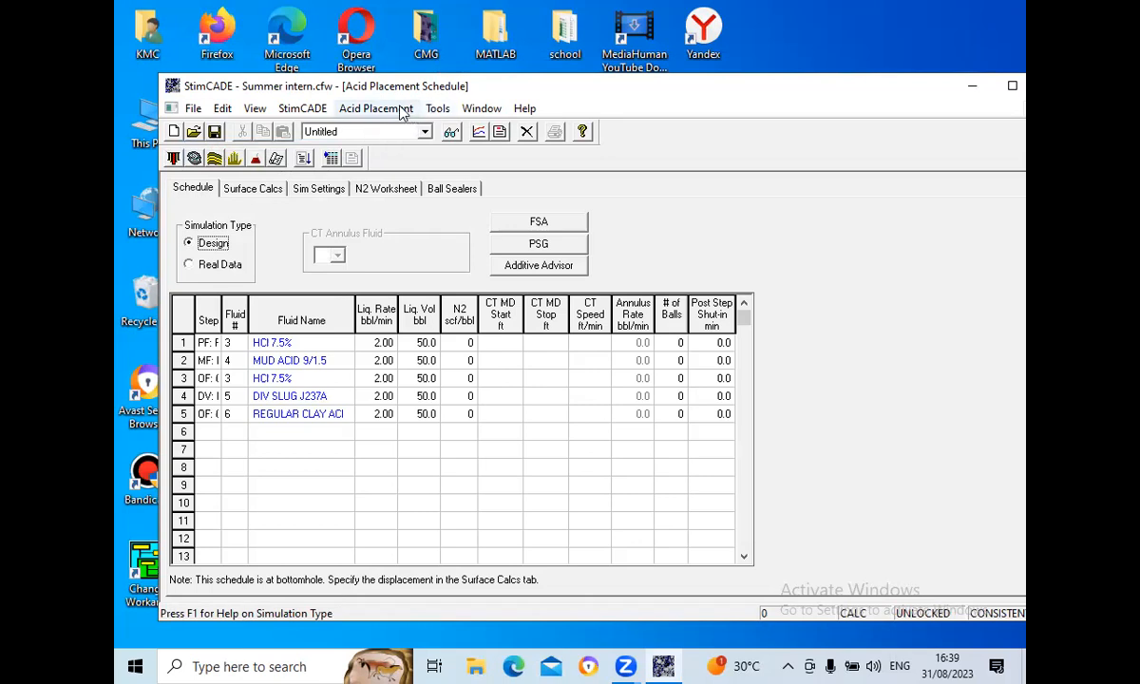
- Try to generate the A.Pl. HCl Weight(%) vs. Time plot and acknowledge the notice
{"action": "left_click", "coordinate": [478, 132]}
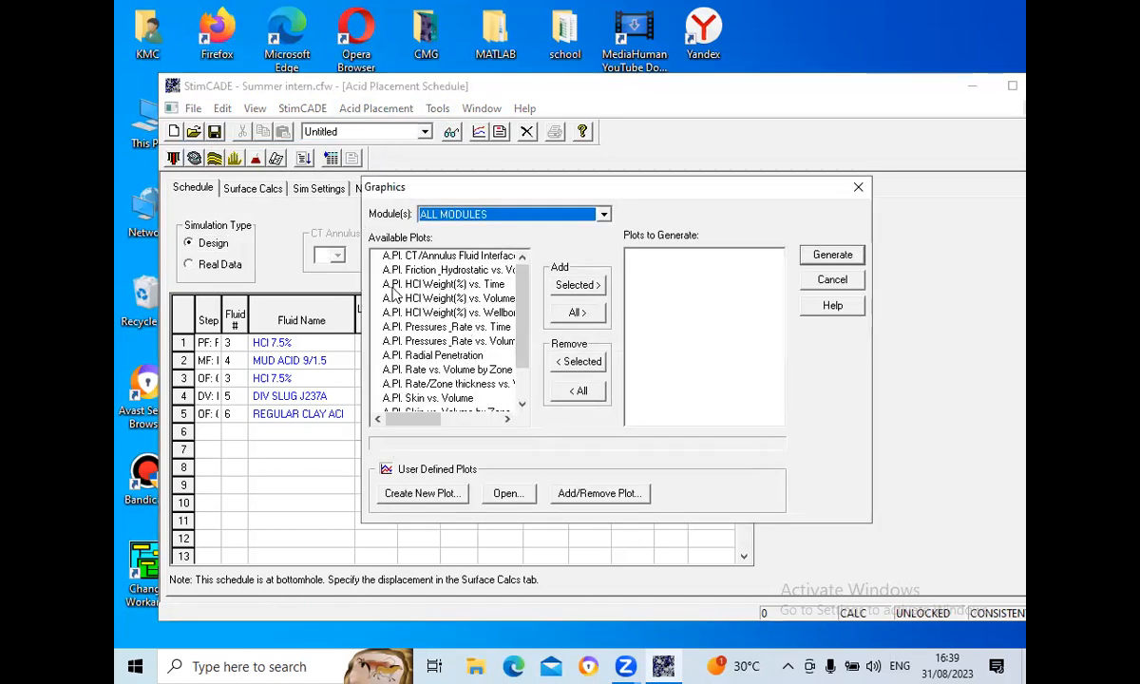
{"action": "left_click", "coordinate": [439, 284]}
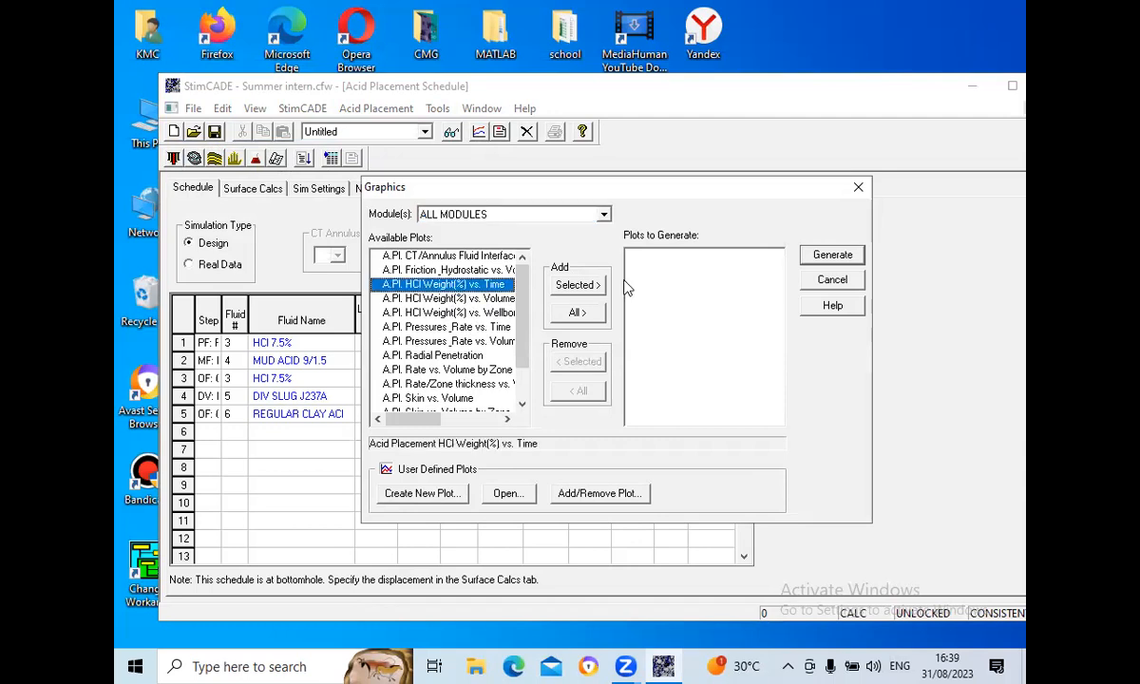
{"action": "left_click", "coordinate": [580, 286]}
{"action": "left_click", "coordinate": [817, 255]}
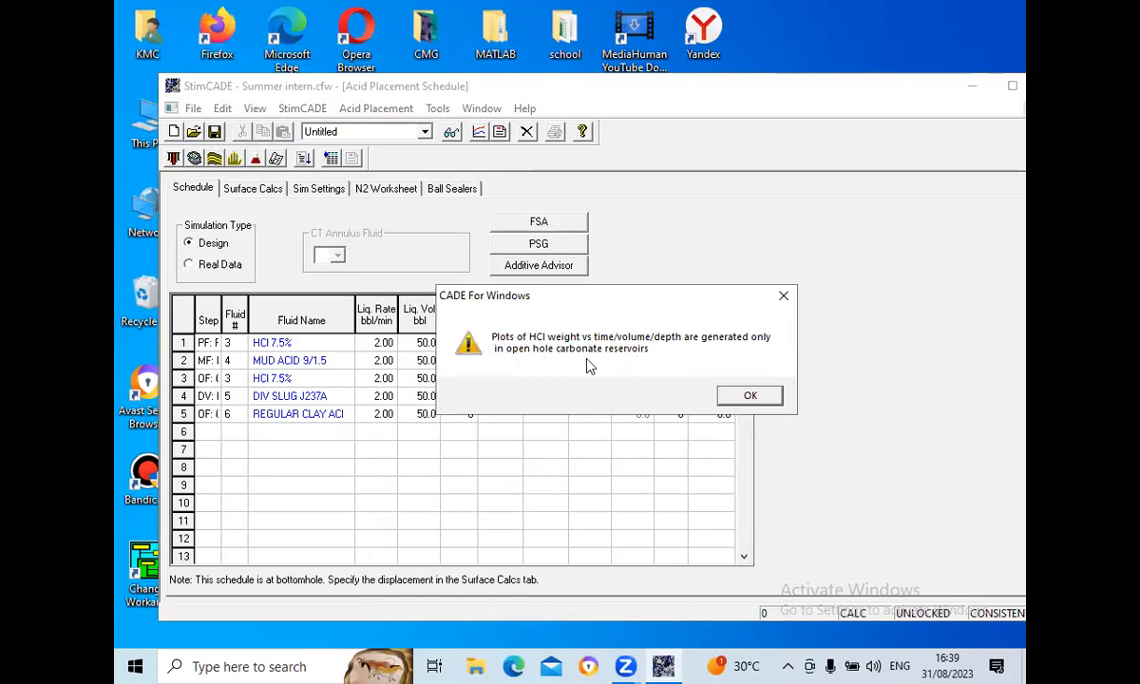
{"action": "left_click", "coordinate": [751, 397]}
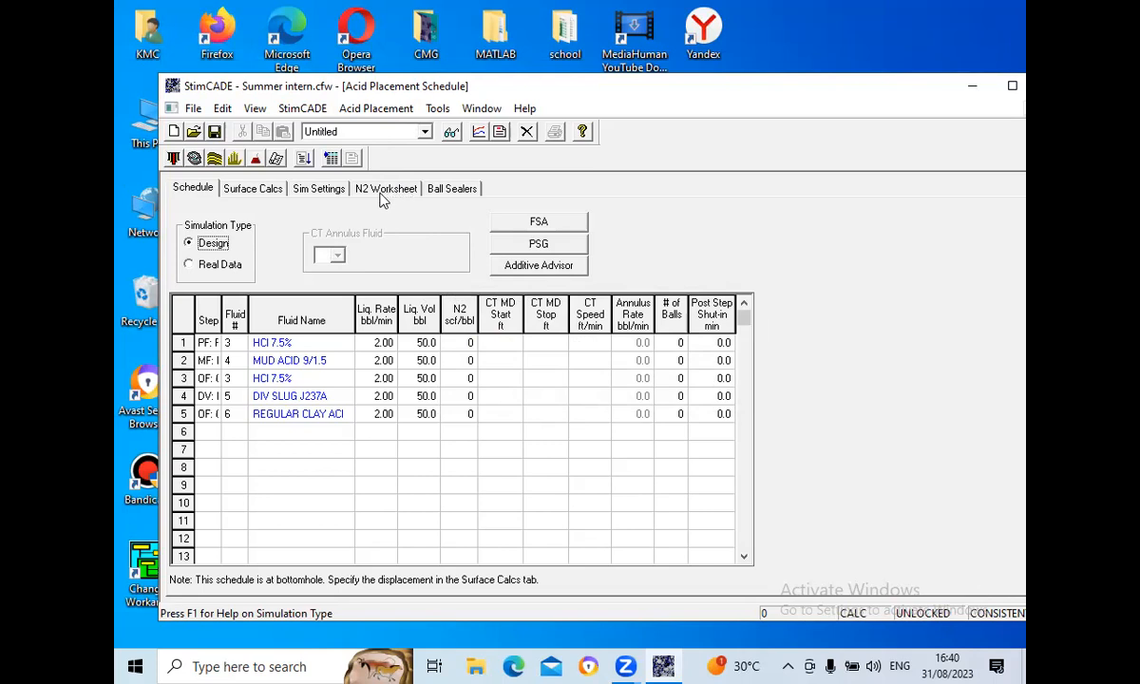
- Return to the StimCADE navigation screen and step through the module buttons to read their descriptions
{"action": "left_click", "coordinate": [299, 108]}
{"action": "left_click", "coordinate": [314, 130]}
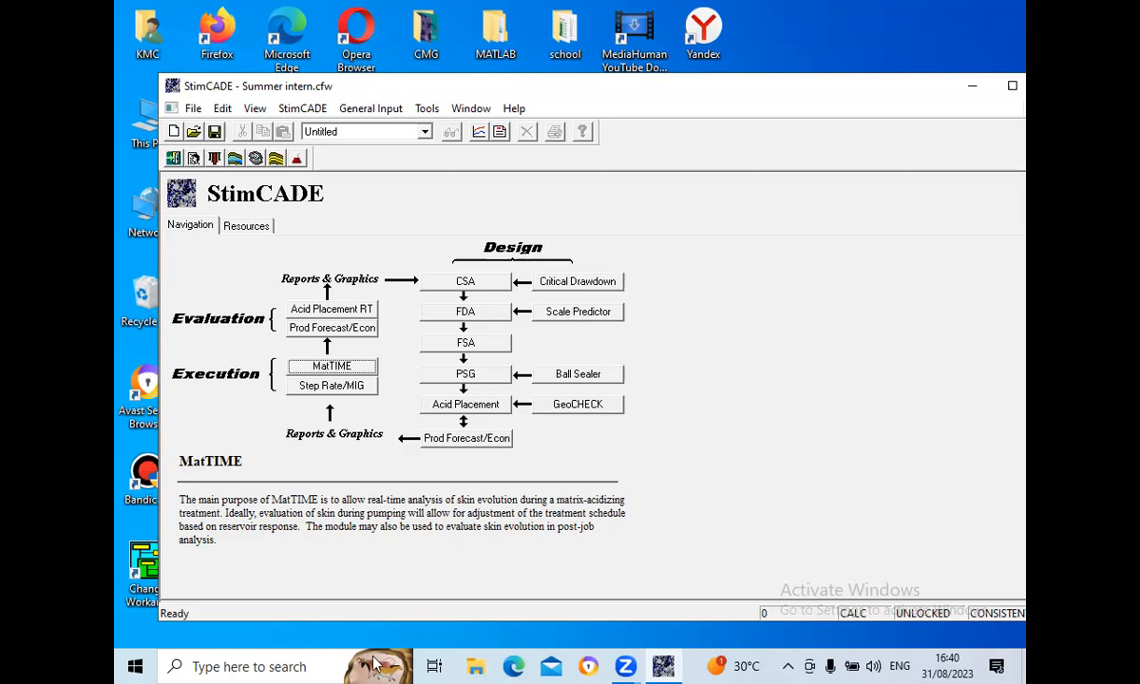
{"action": "key", "text": "Tab"}
{"action": "key", "text": "Tab"}
{"action": "key", "text": "Tab"}
{"action": "key", "text": "Tab"}
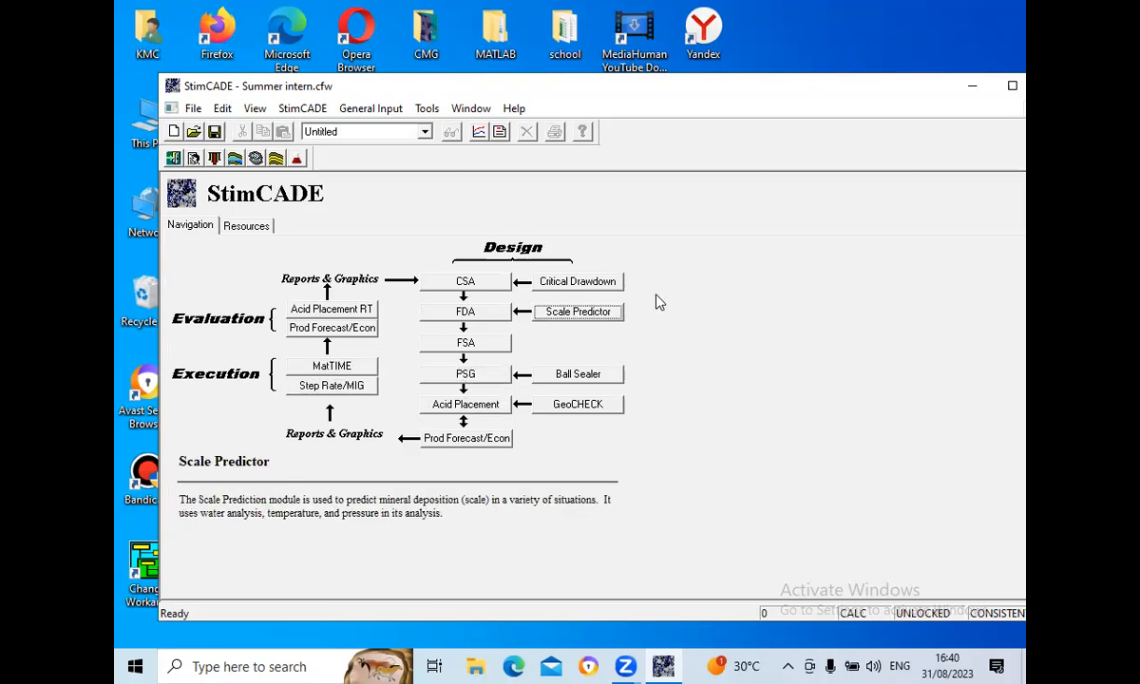